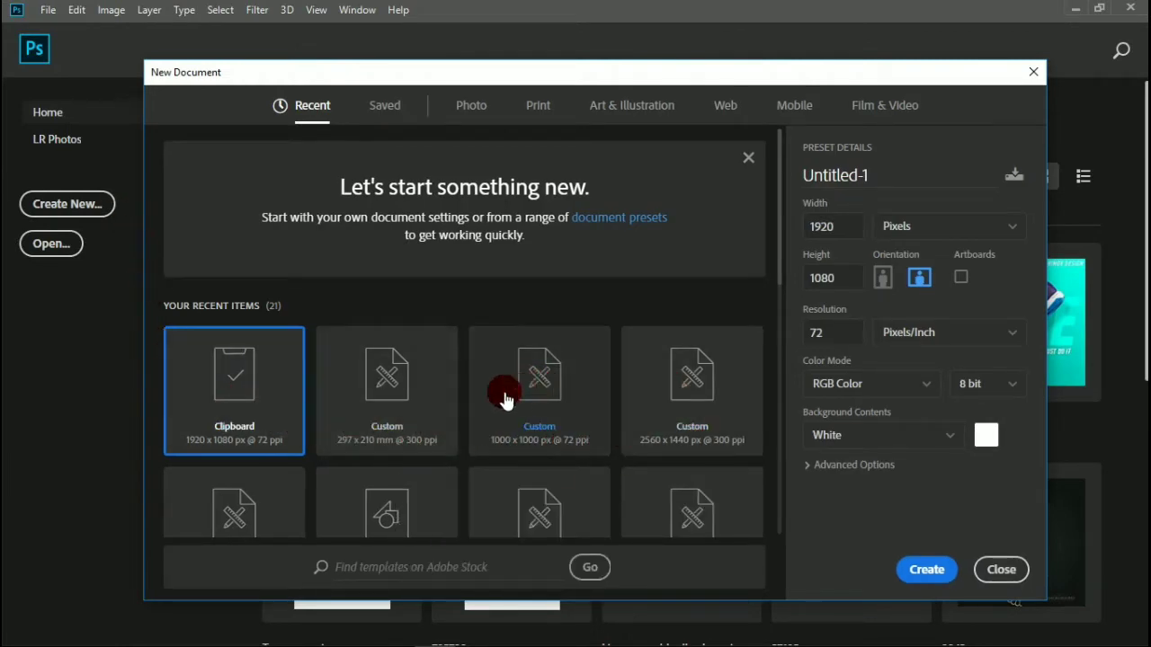
Create a new document 2000 by 2000 pixels at 72 pixels per inch with a white background.
scroll(488, 380, down, 1)
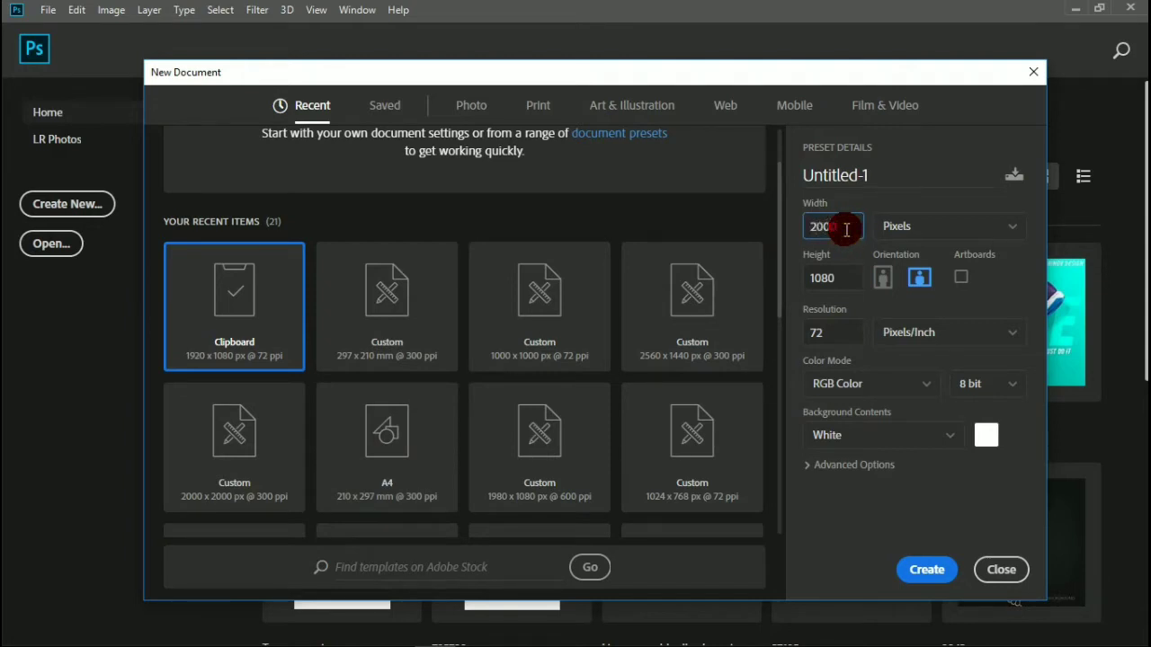
drag(846, 280, 796, 280)
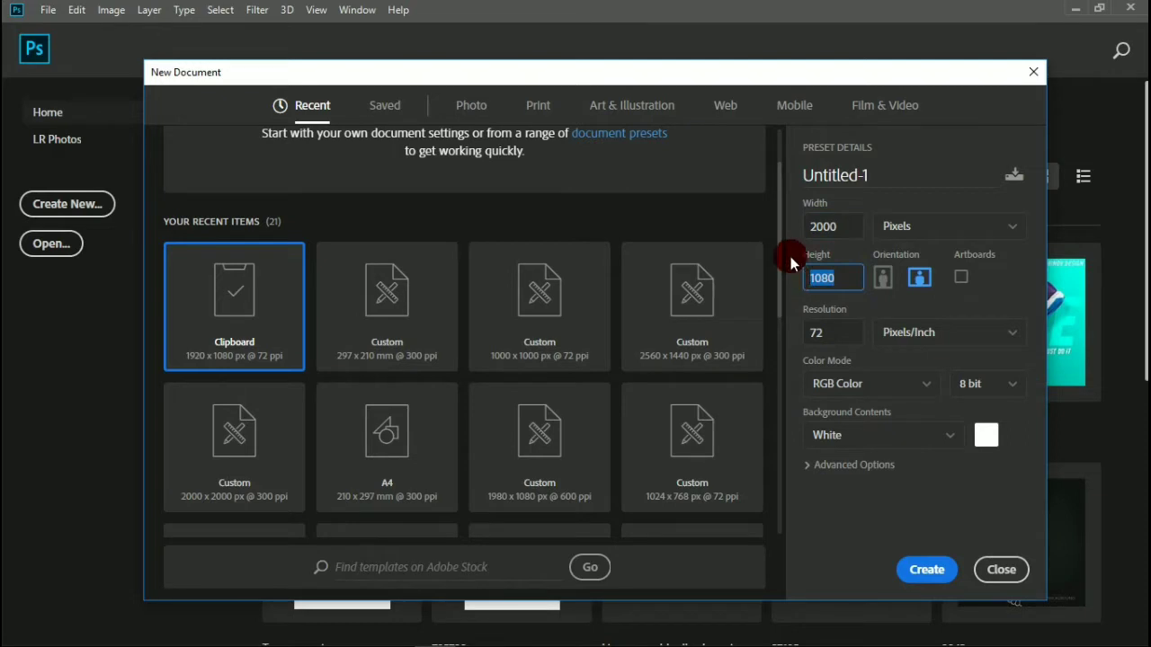
text(2000)
click(926, 570)
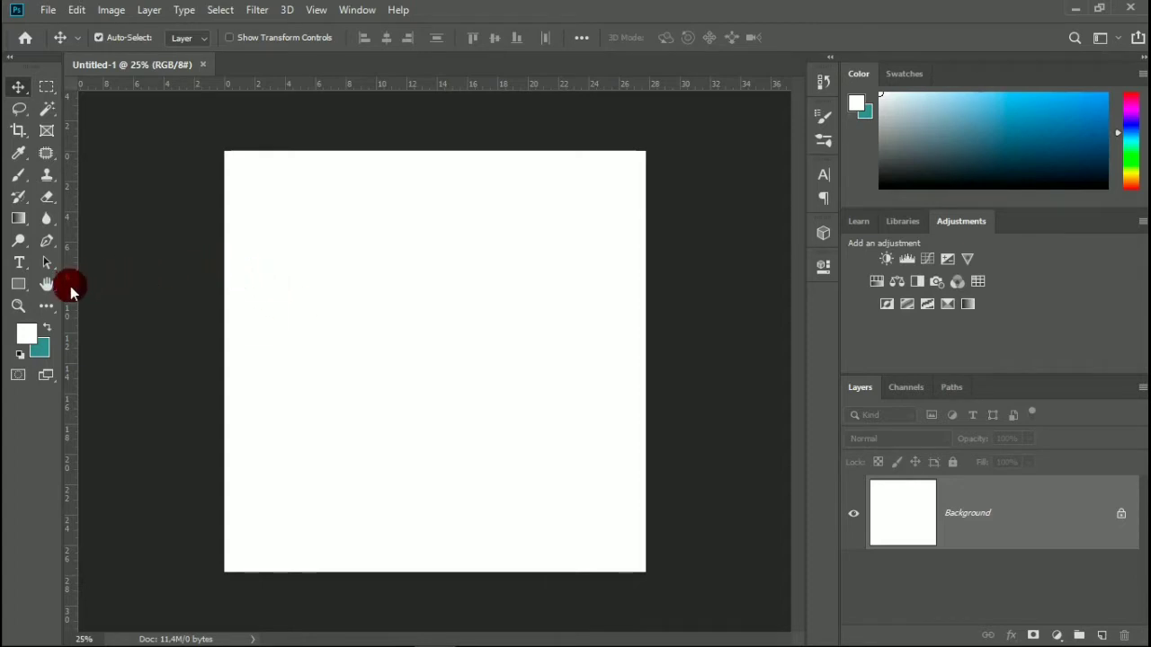
Add a gradient fill layer above the background and set its gradient to the Digital Water preset.
click(1056, 636)
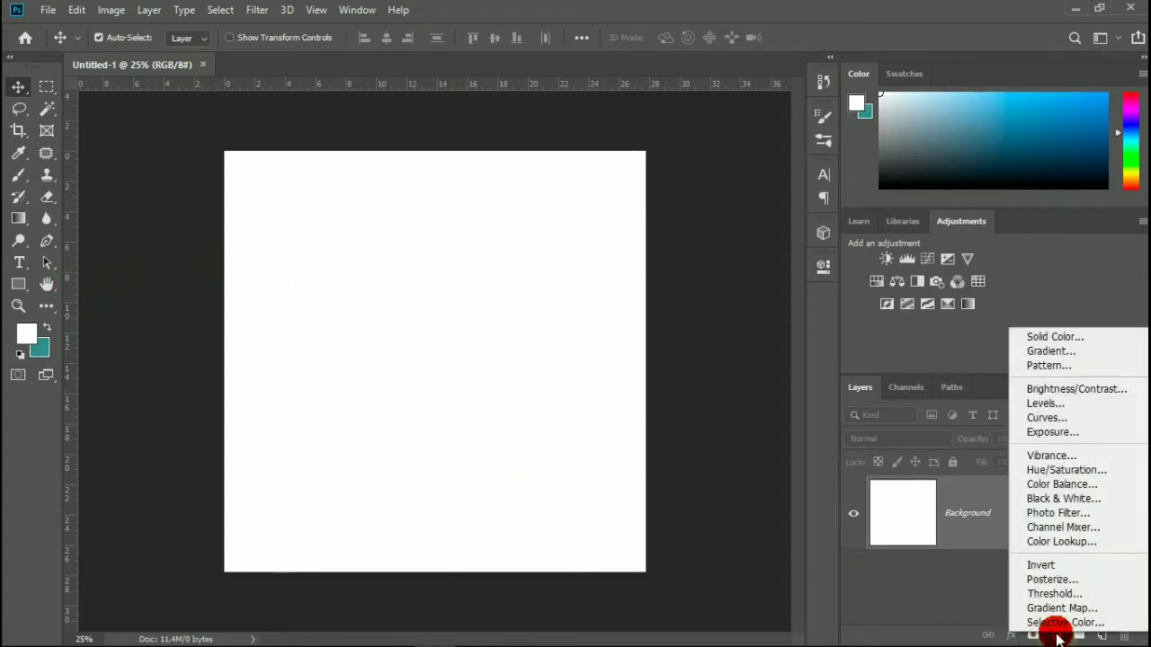
click(1062, 353)
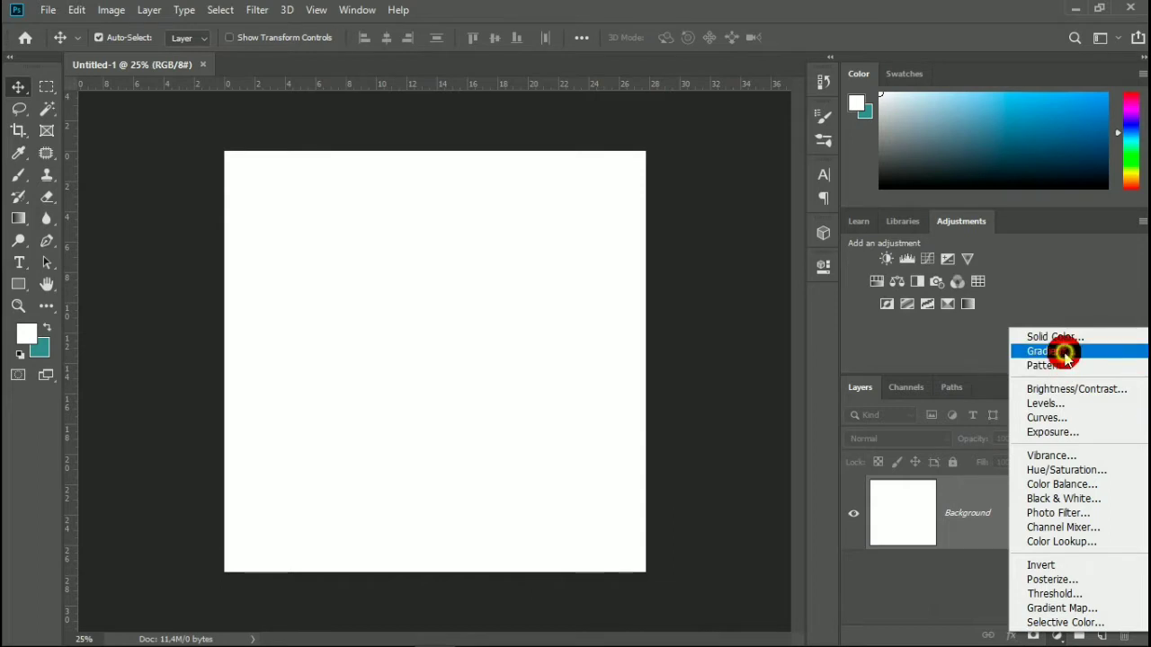
click(920, 222)
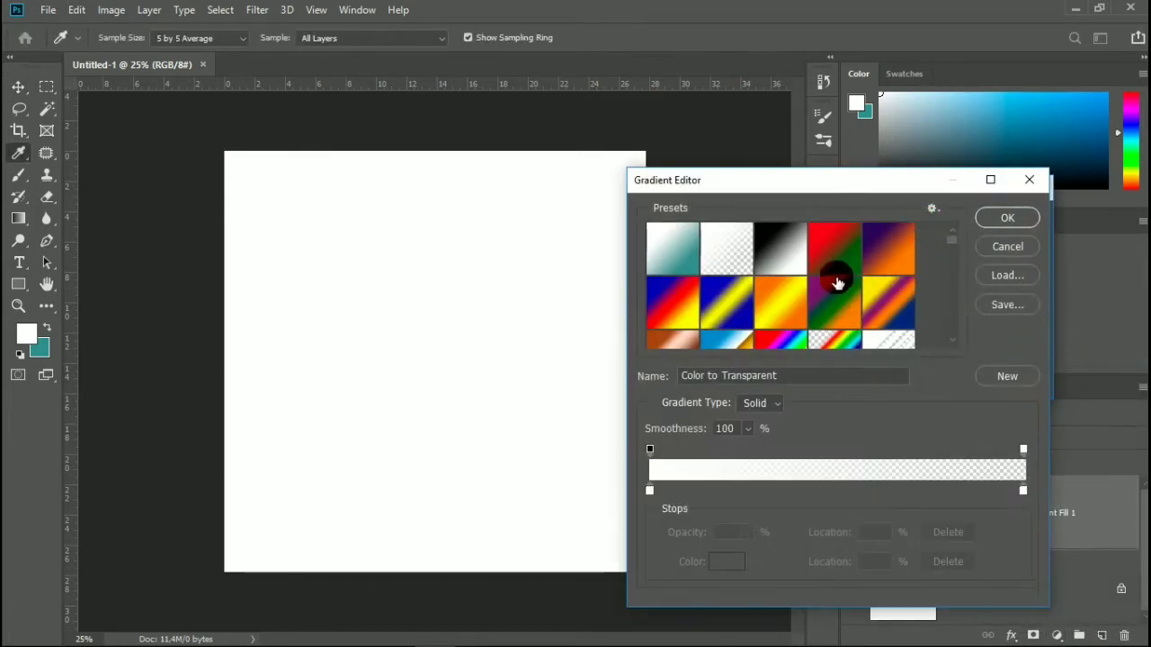
scroll(836, 285, down, 6)
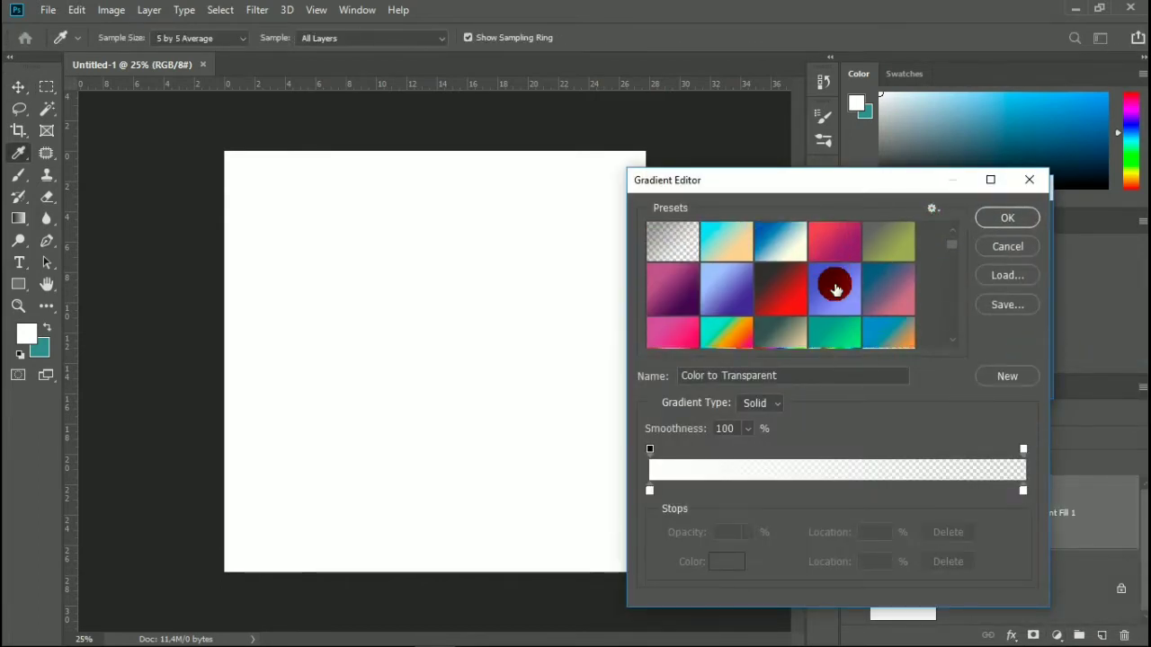
click(836, 334)
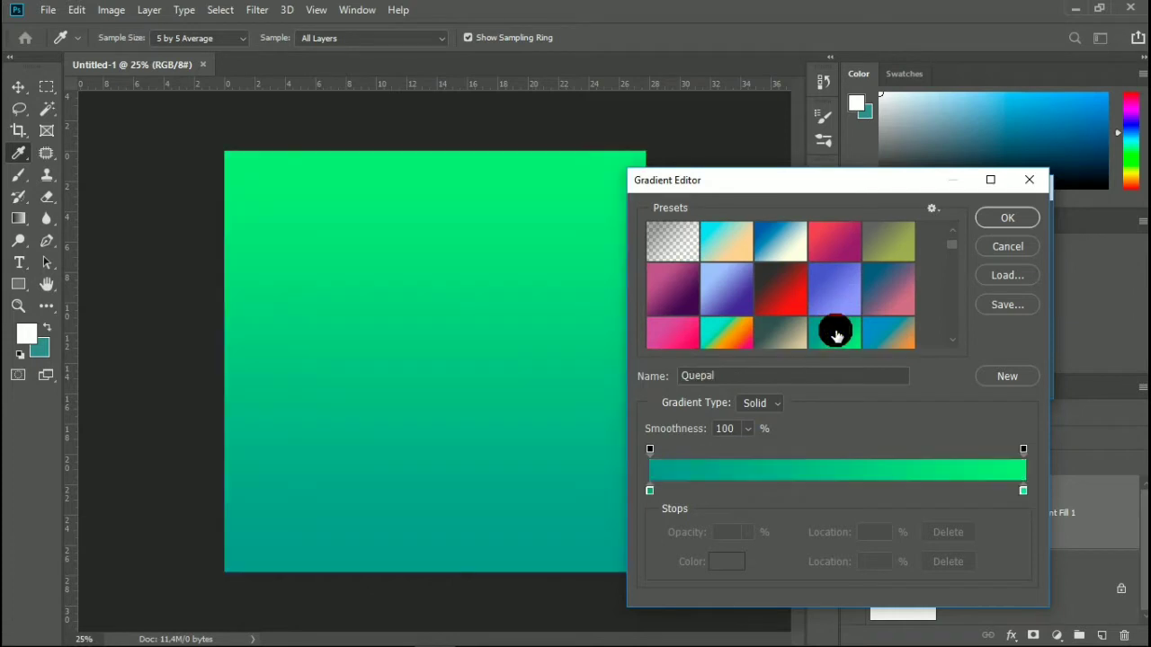
scroll(835, 331, down, 2)
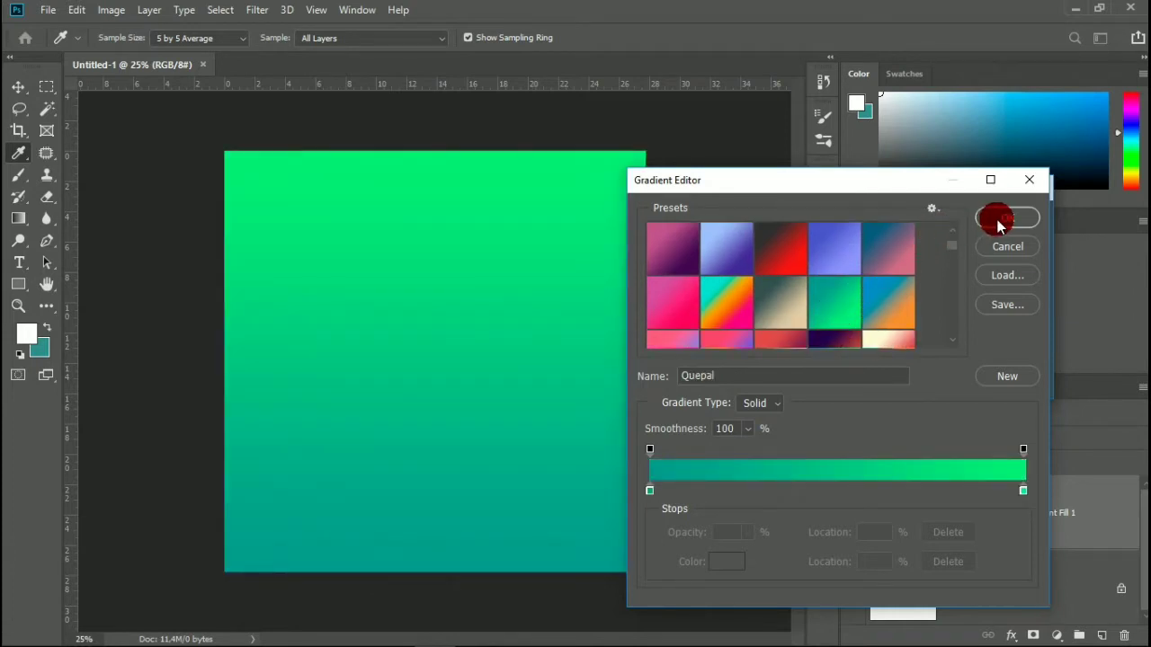
scroll(857, 301, down, 3)
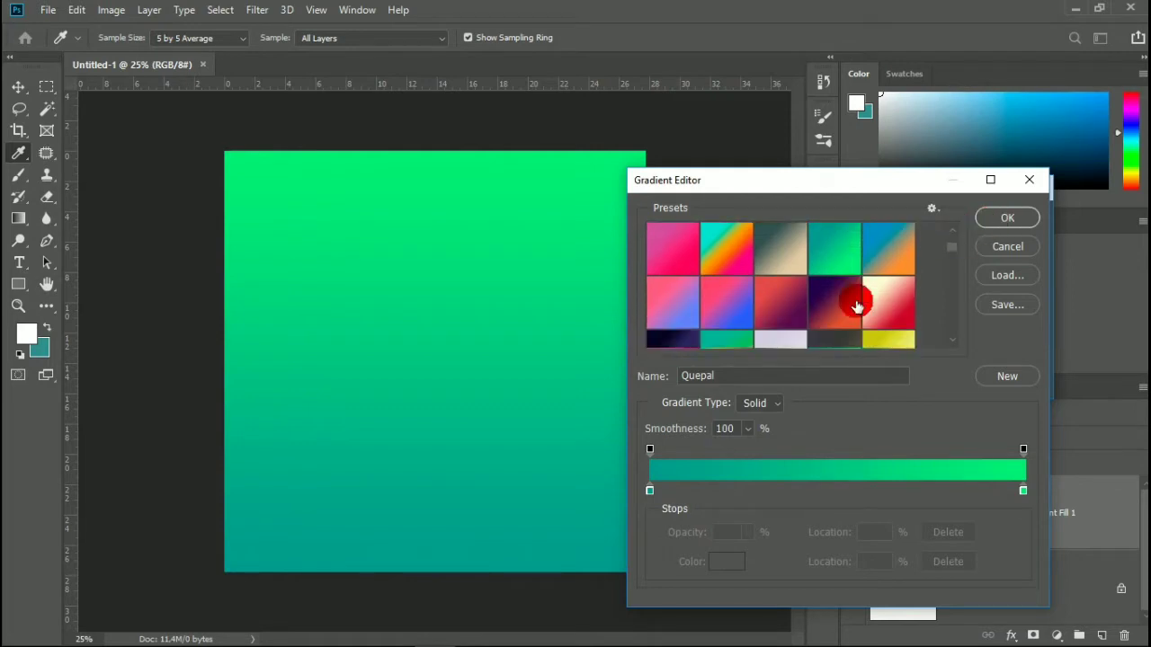
scroll(856, 303, down, 4)
click(876, 282)
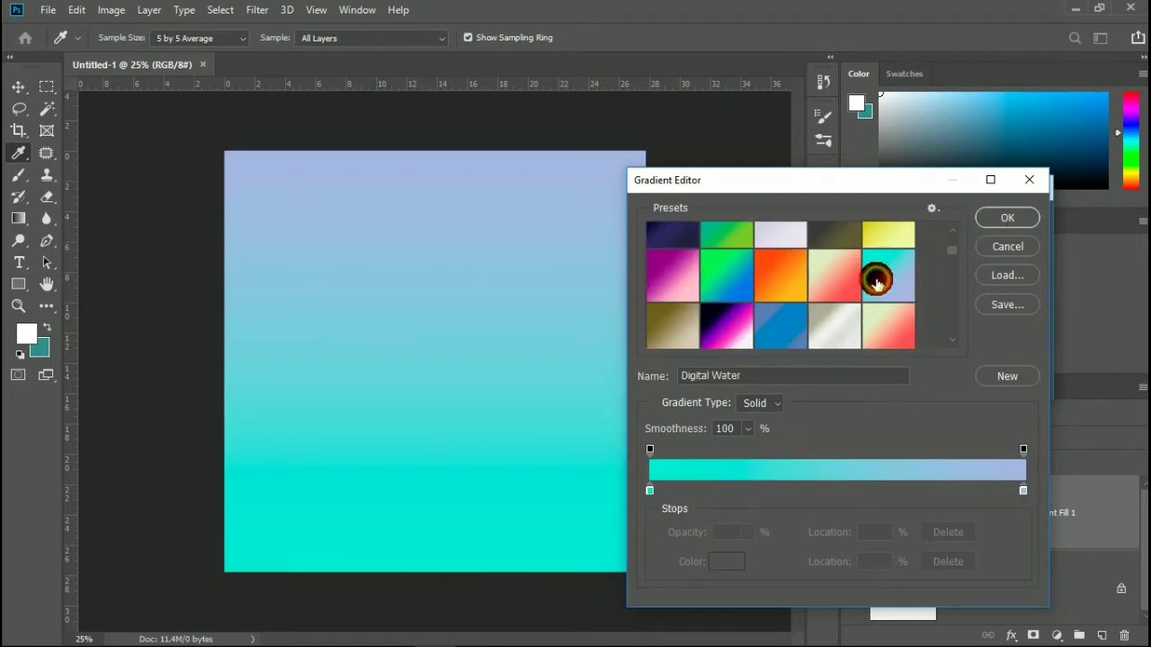
Try the Socialive, Scooter and Paoazur presets on the gradient fill layer.
scroll(877, 282, down, 5)
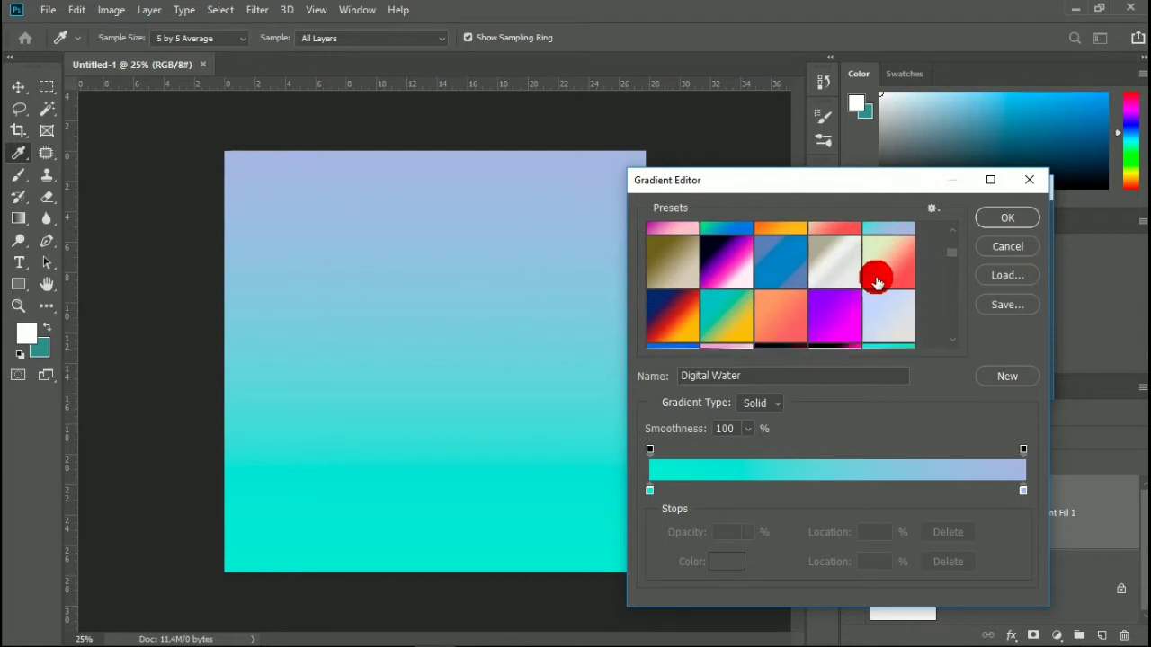
scroll(876, 282, down, 3)
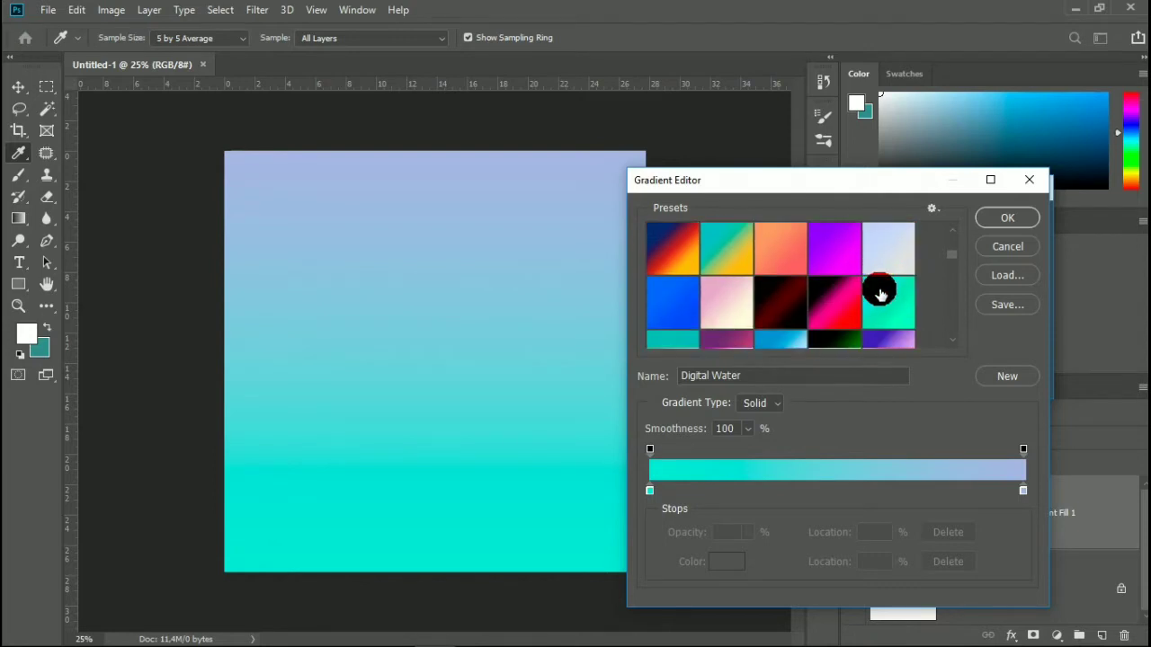
scroll(880, 293, down, 2)
click(666, 300)
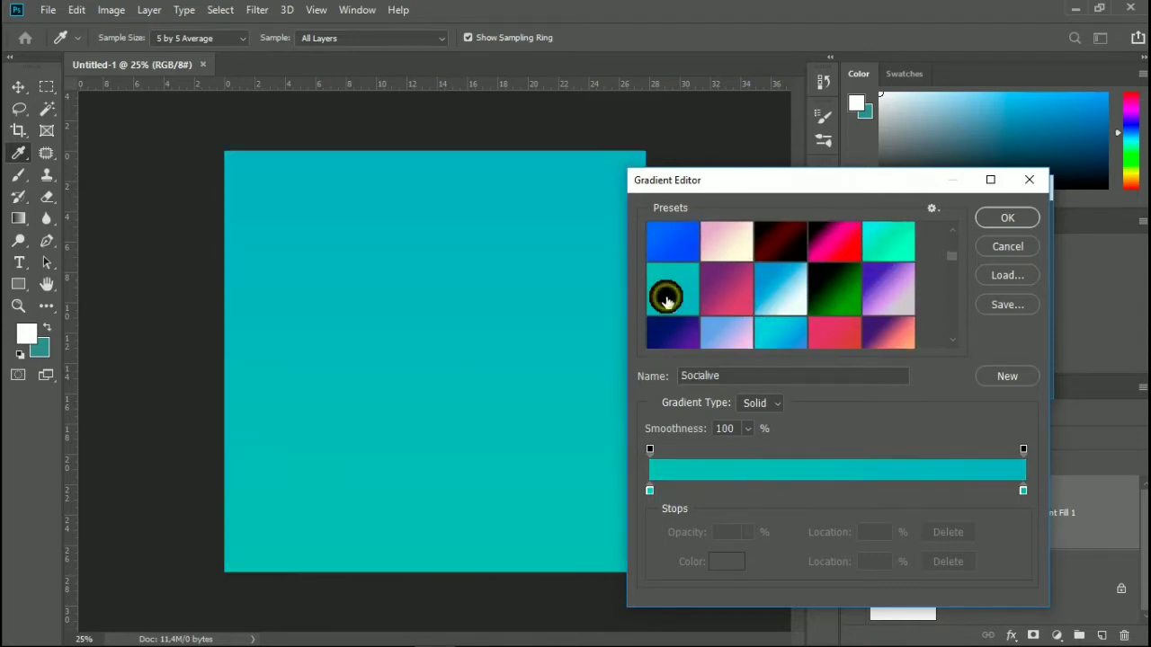
click(774, 333)
scroll(778, 336, down, 2)
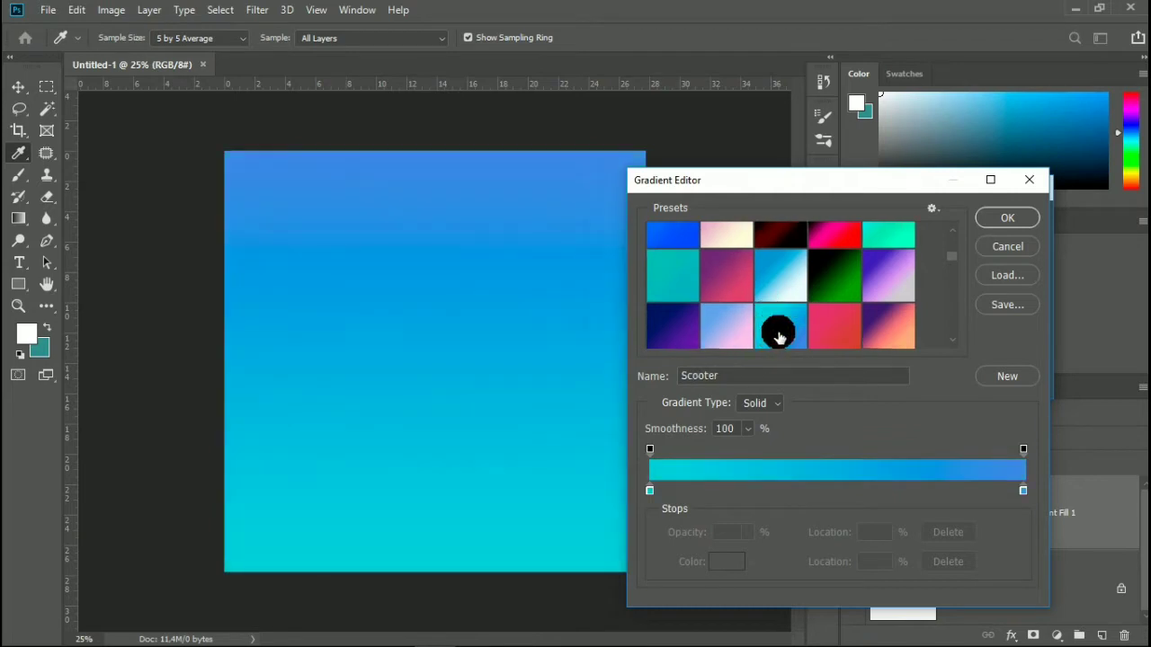
click(727, 282)
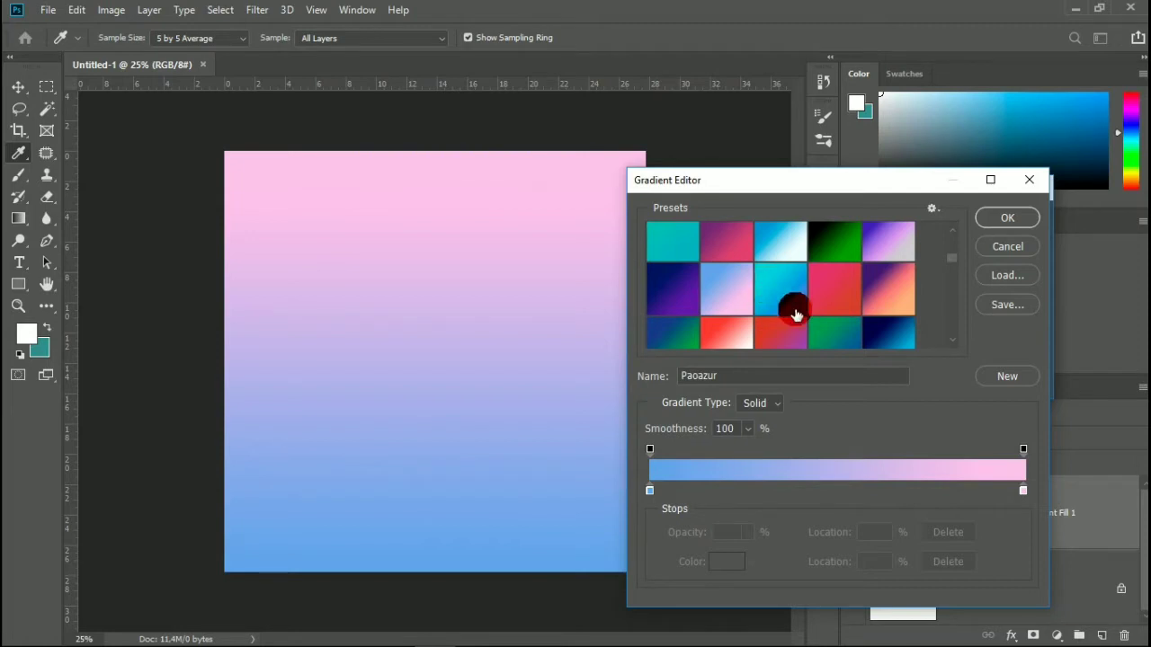
scroll(795, 314, up, 3)
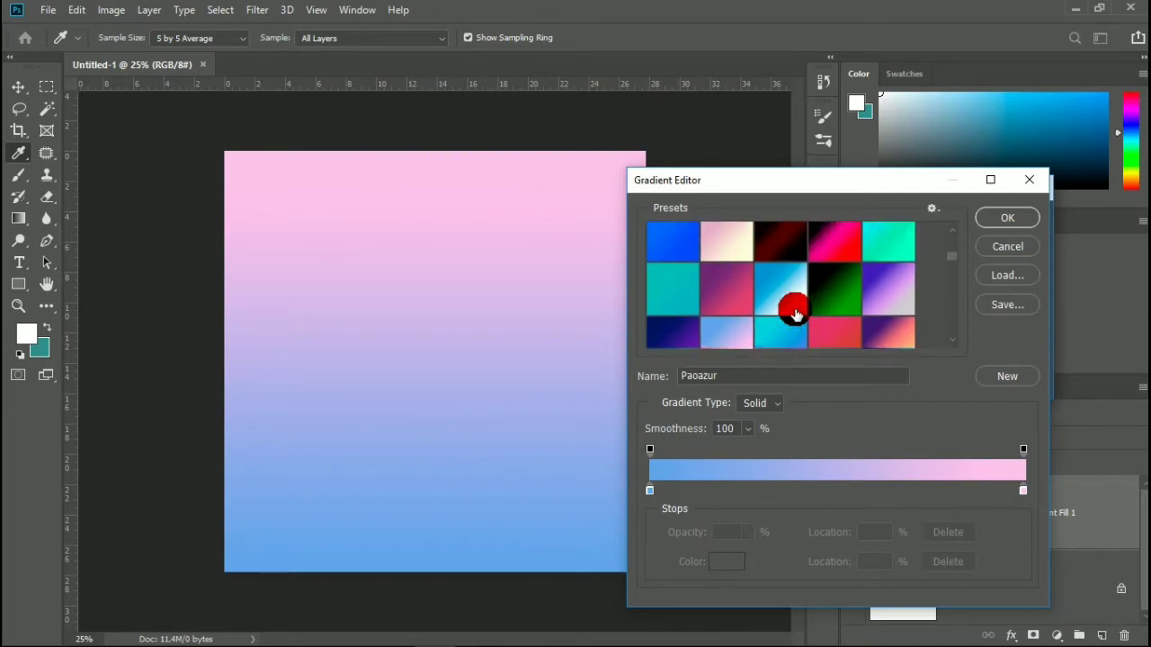
scroll(795, 314, up, 5)
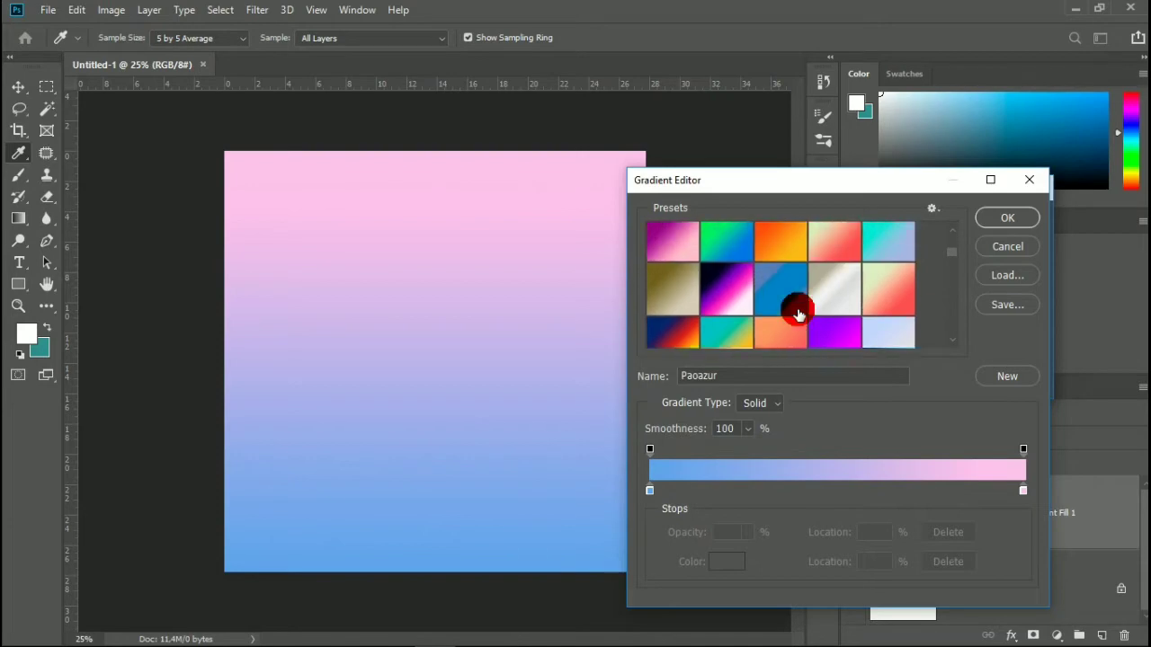
Return to the Digital Water preset and confirm the gradient fill layer.
click(890, 270)
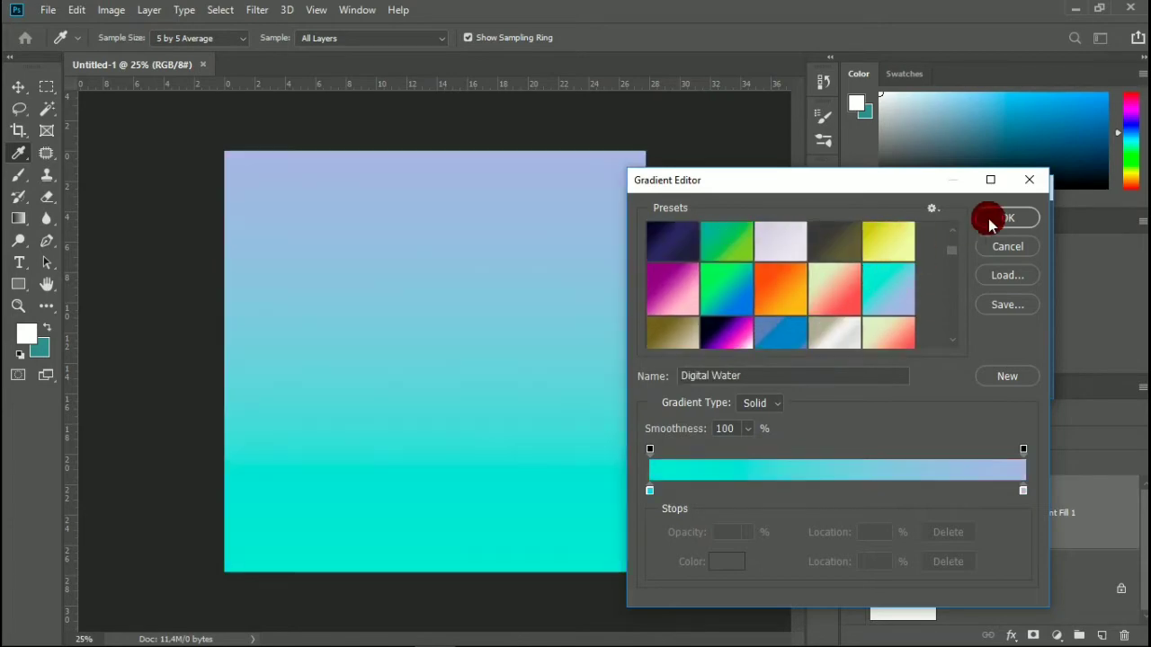
click(989, 218)
click(1003, 220)
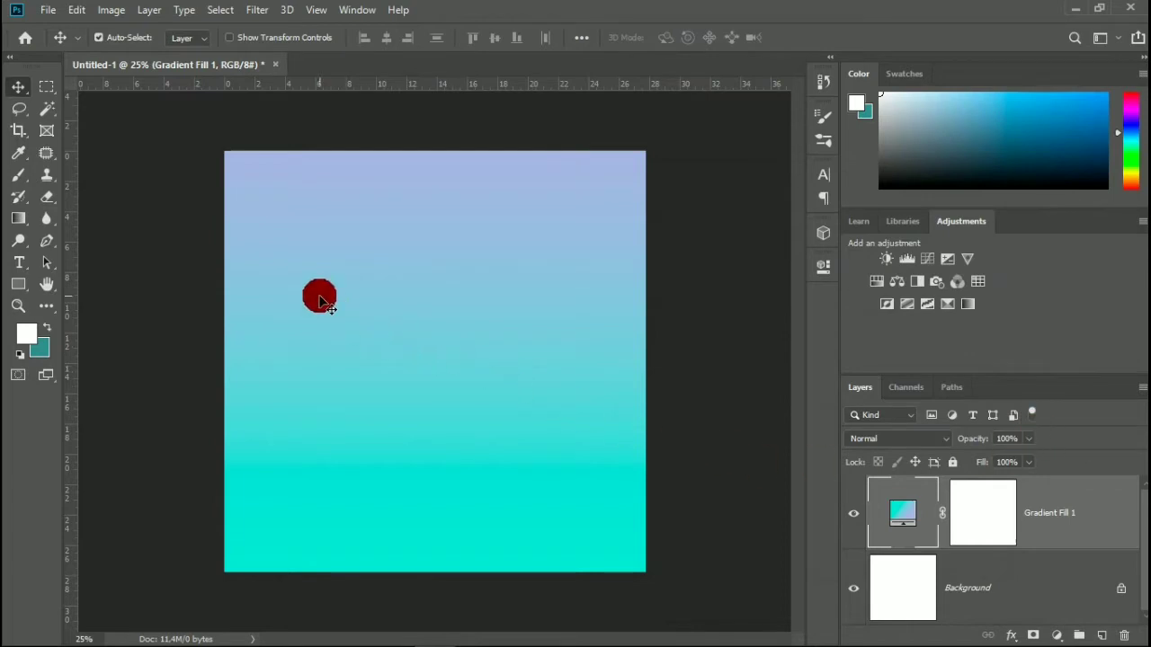
scroll(345, 286, up, 1)
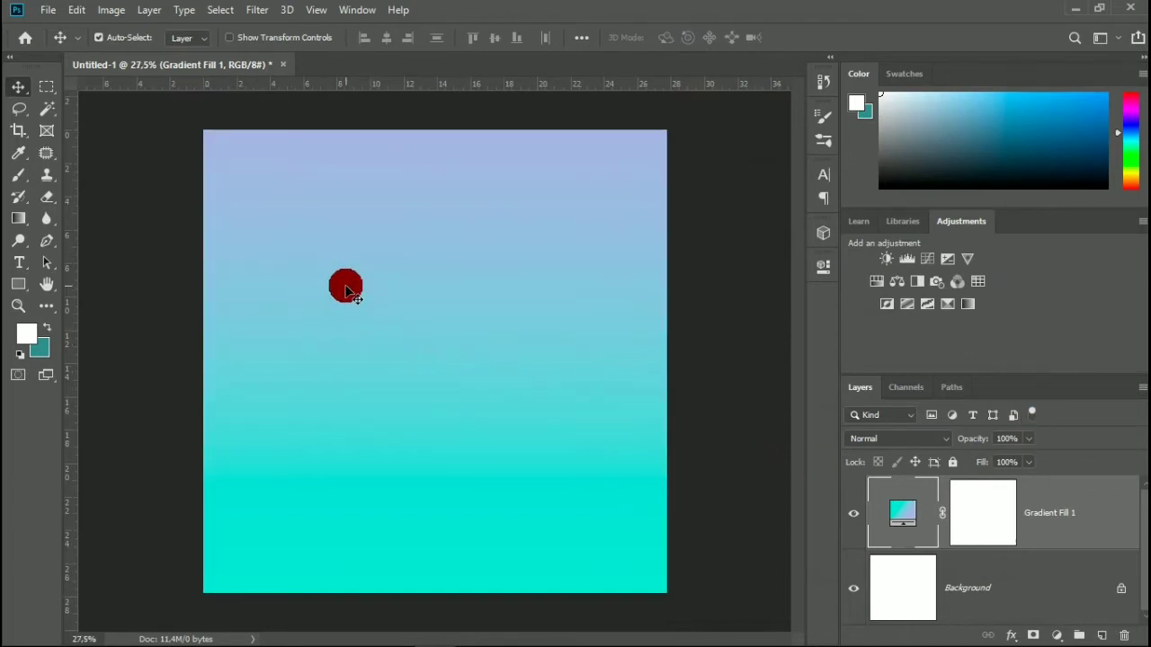
click(41, 11)
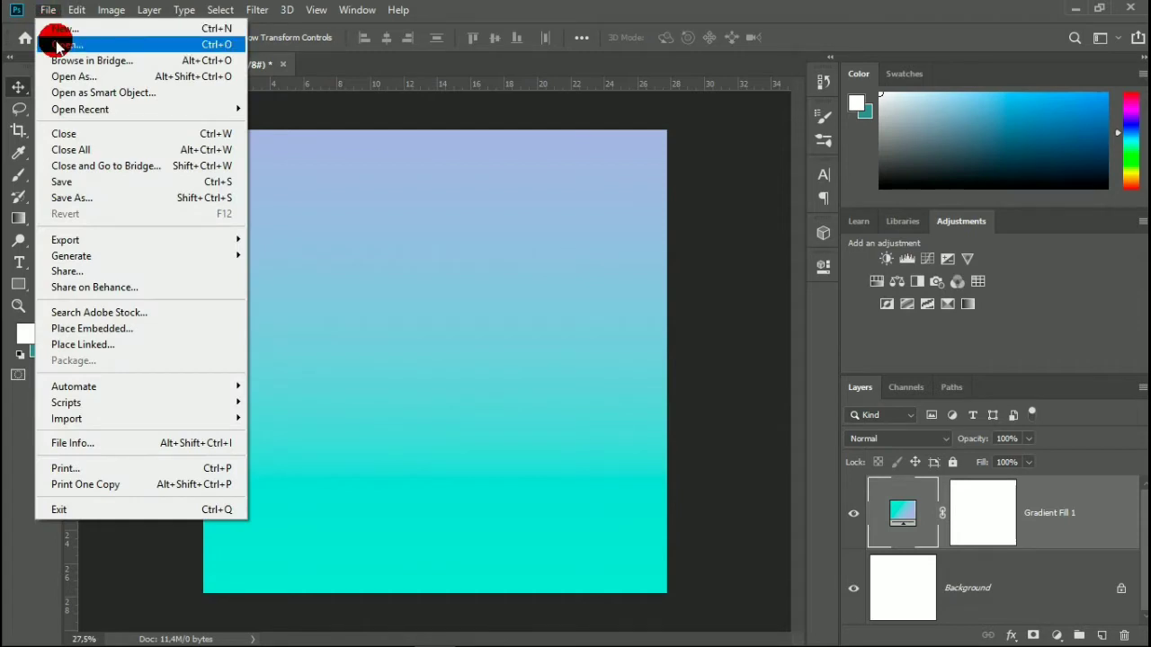
click(329, 199)
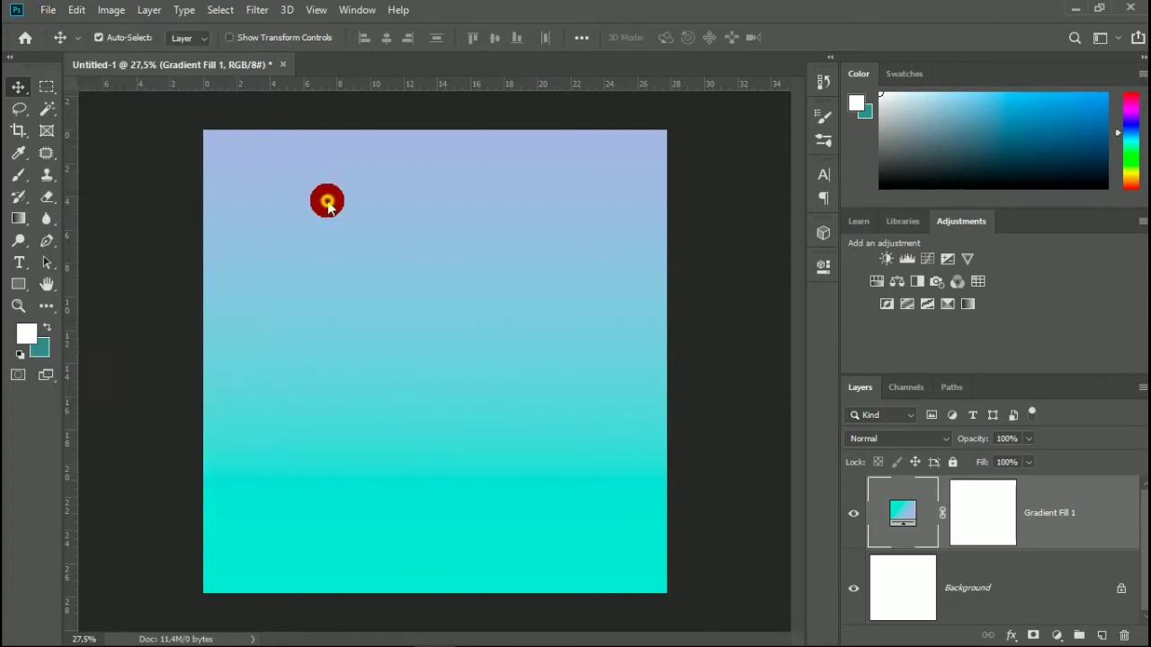
Add a paragraph text box with the word NIKE in white Impact, 142 pt, and shrink the box to fit closely around the word.
click(18, 265)
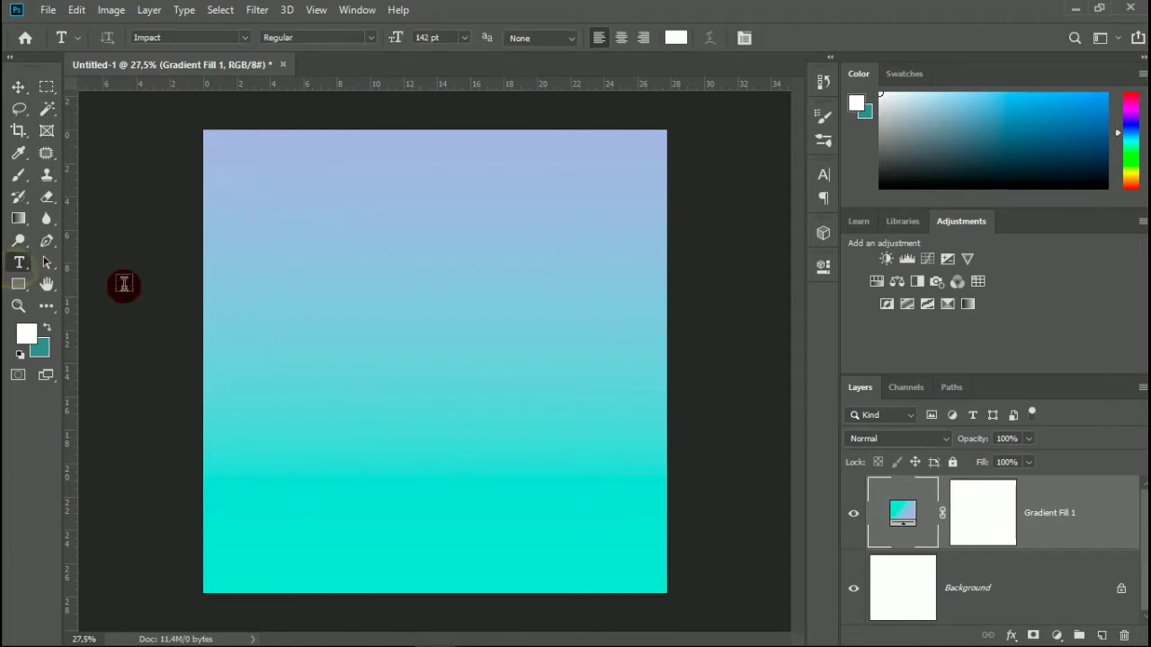
drag(209, 285, 617, 461)
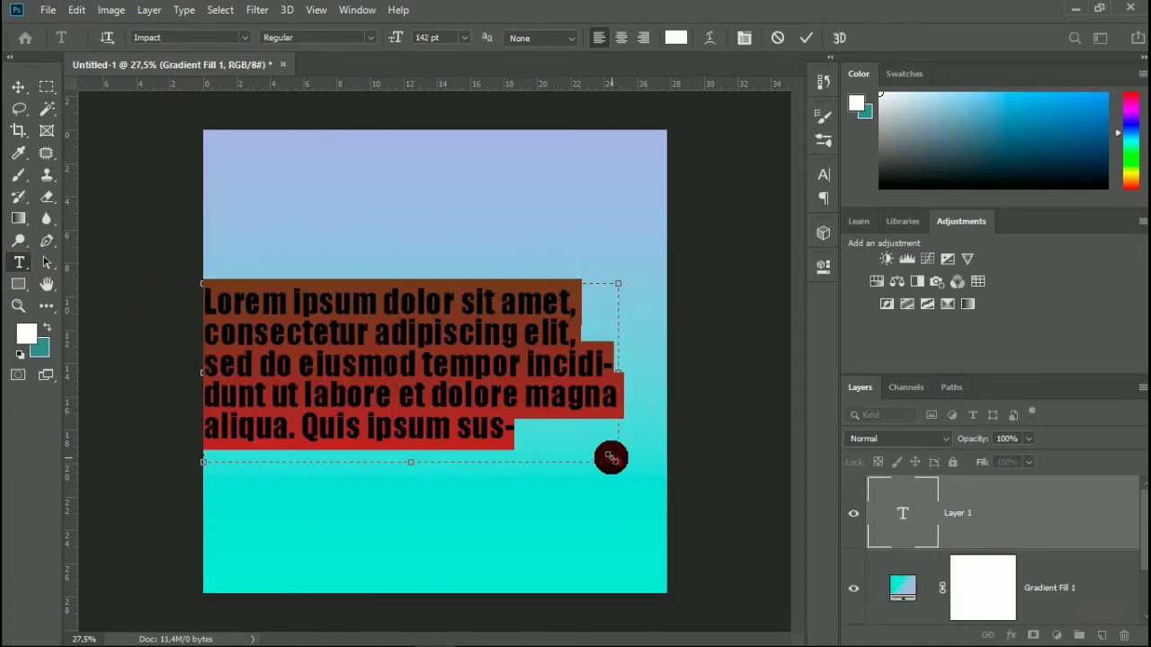
text(NIKE)
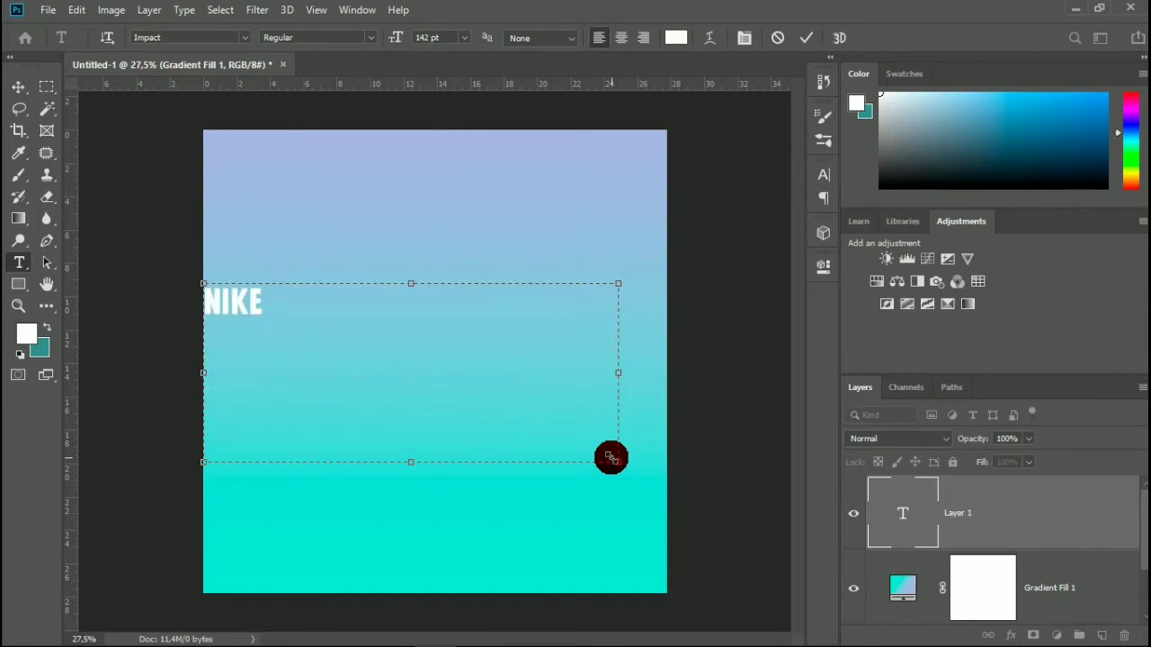
drag(616, 462, 281, 324)
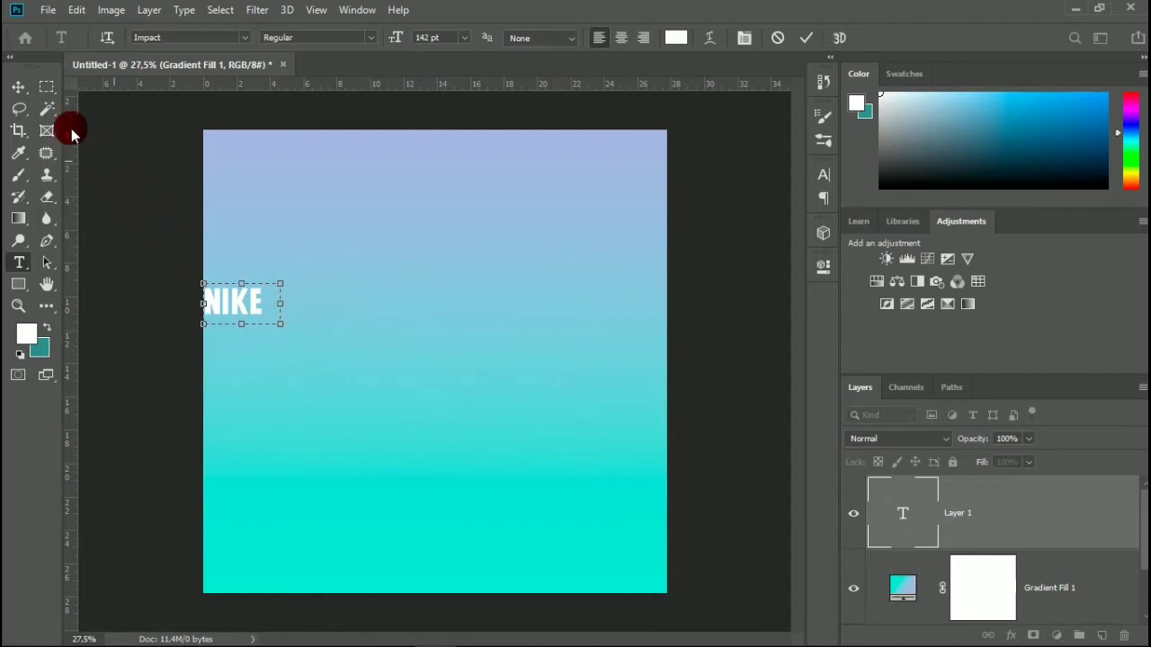
click(10, 87)
Scale the NIKE text proportionally to about 660% and move it so the word sits centred across the canvas.
key(ctrl+t)
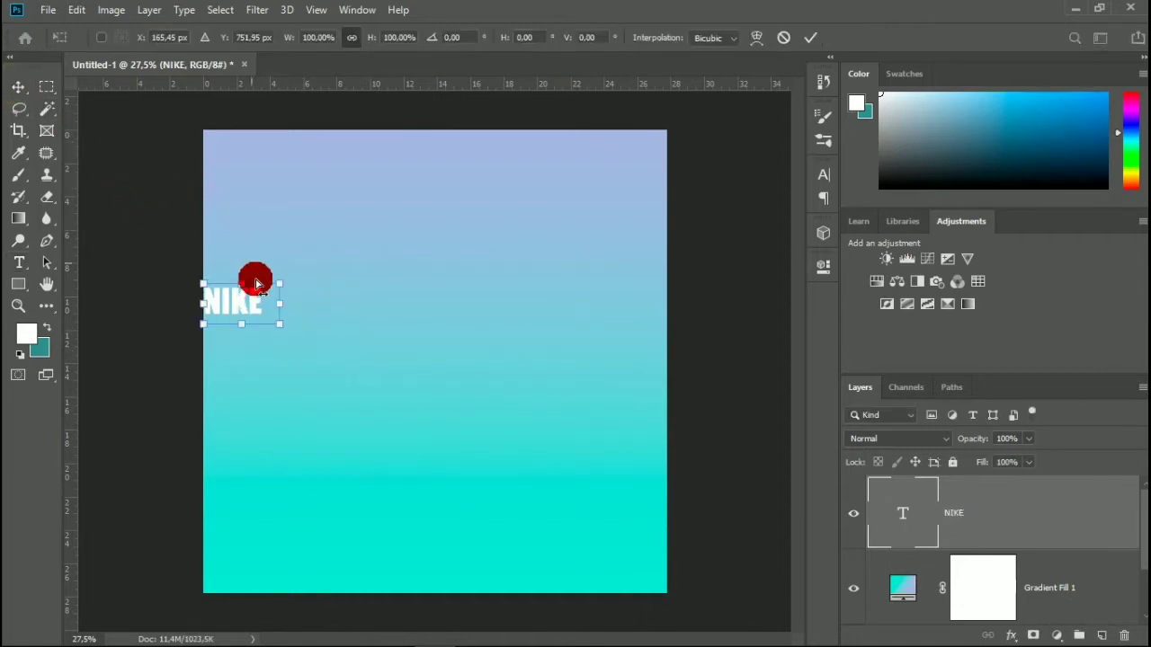
drag(281, 327, 501, 390)
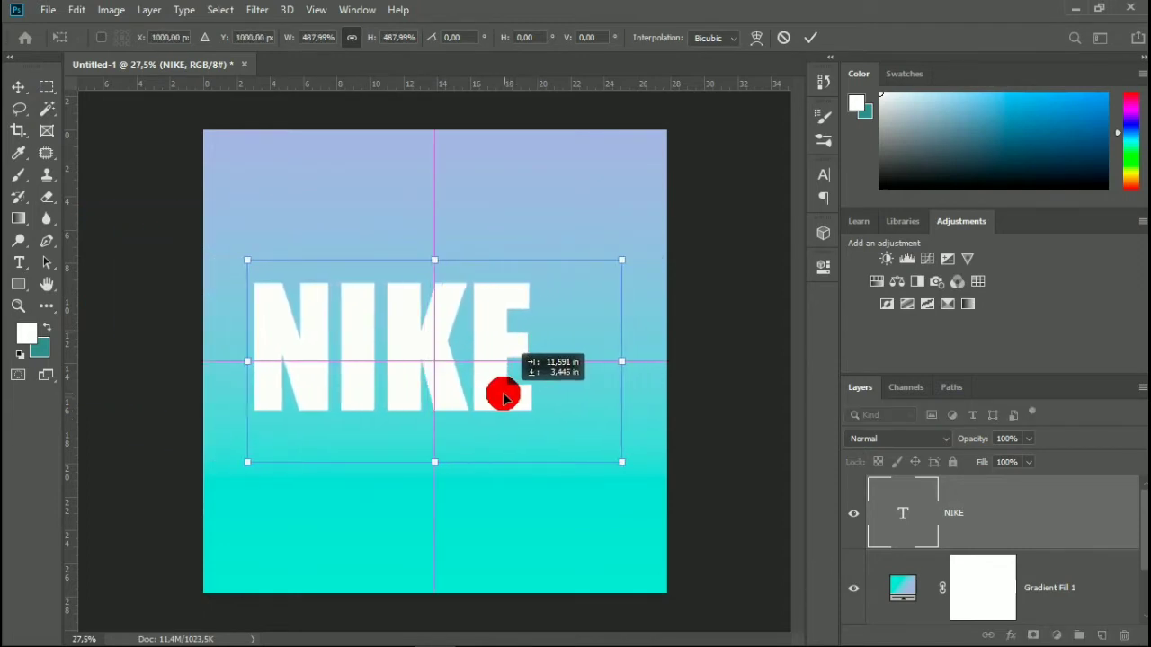
drag(623, 463, 639, 473)
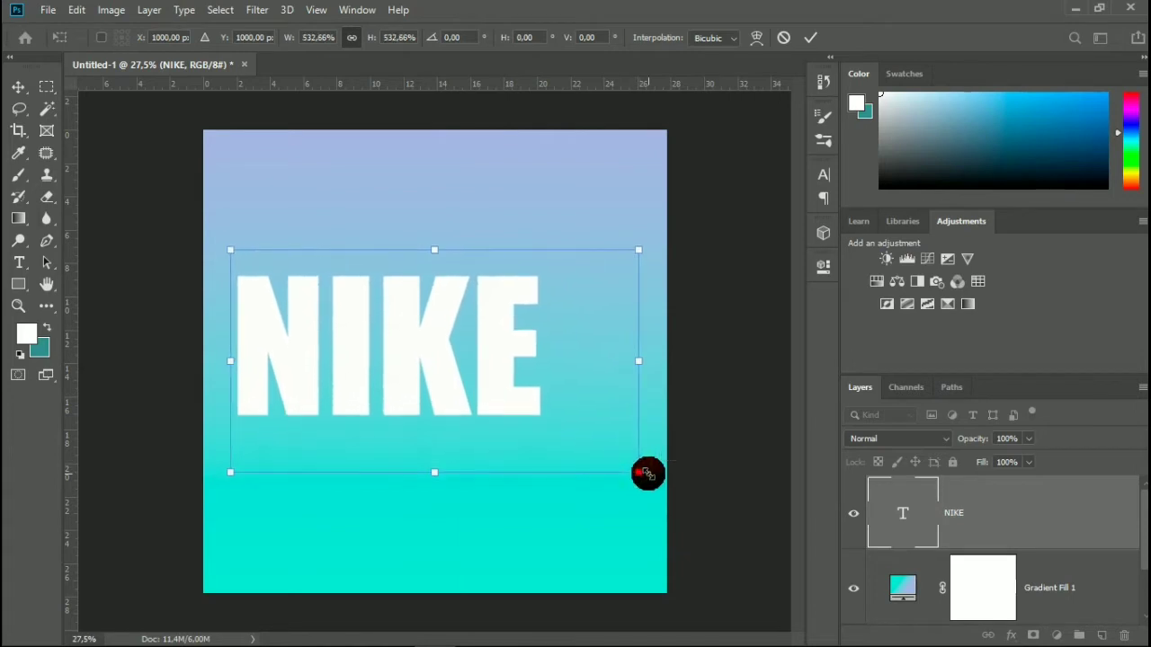
drag(453, 376, 490, 381)
drag(676, 472, 707, 490)
drag(483, 360, 483, 372)
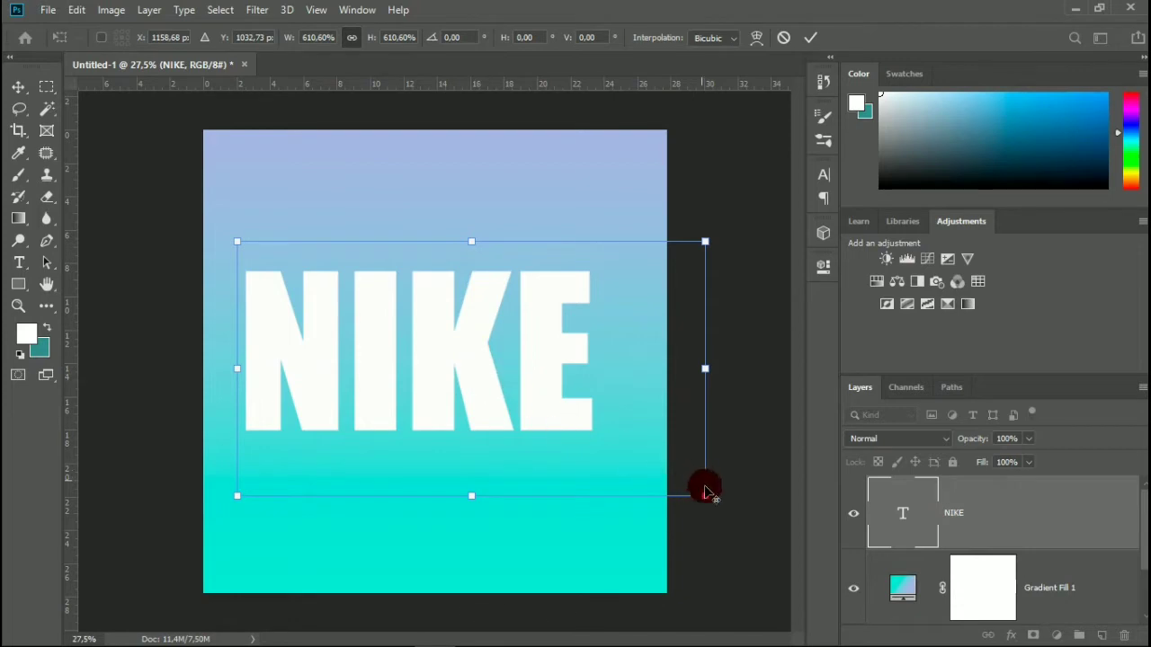
drag(709, 499, 725, 506)
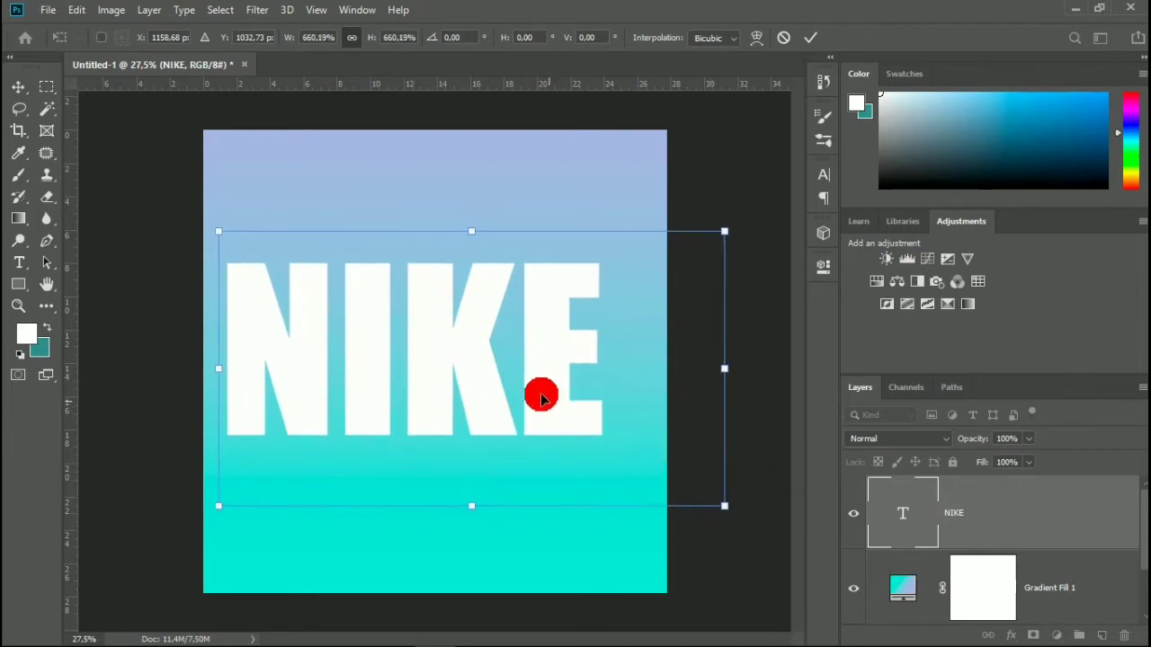
drag(477, 376, 491, 359)
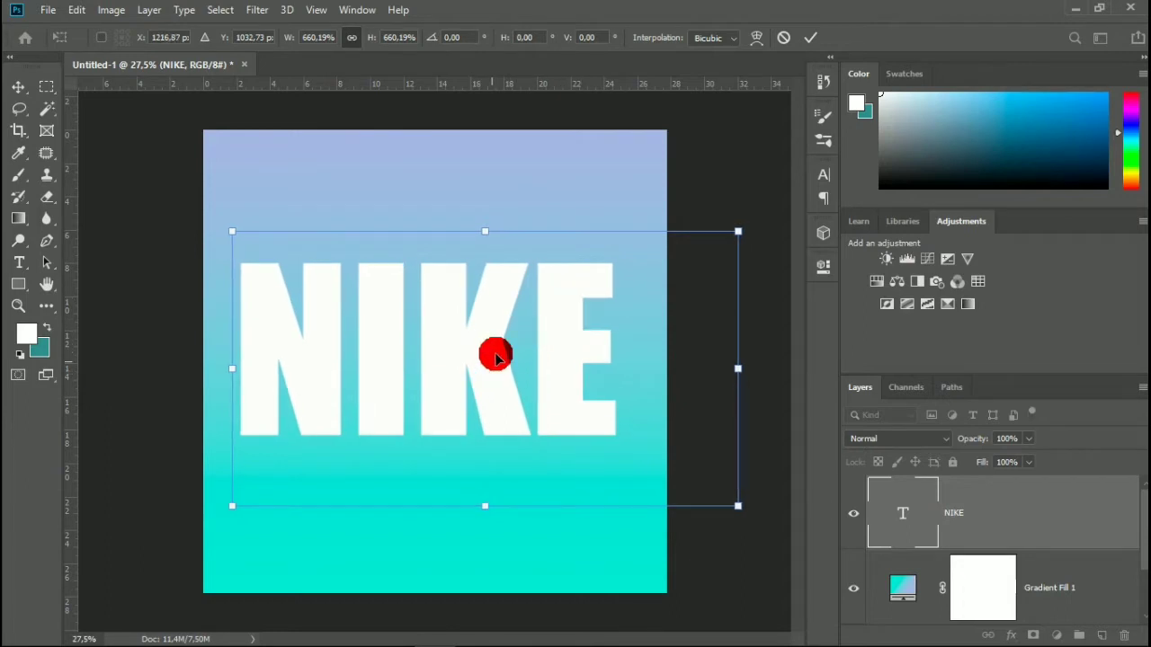
click(801, 40)
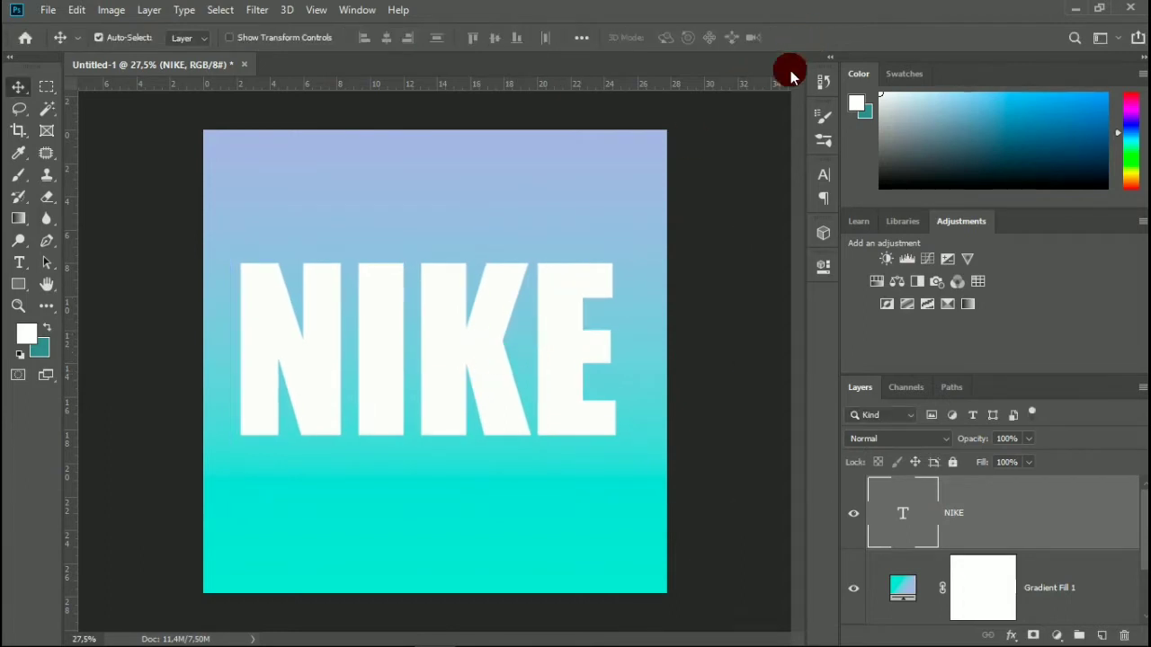
scroll(738, 319, up, 1)
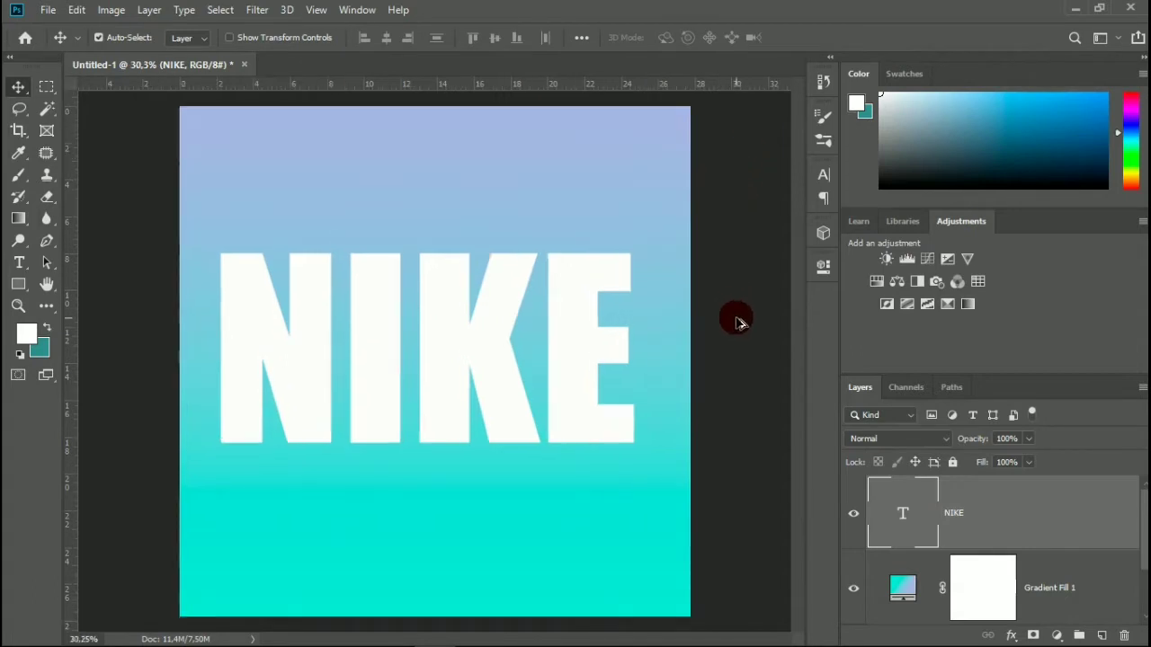
Add a Gradient Overlay effect to the NIKE text layer and open its gradient for editing.
right_click(1012, 511)
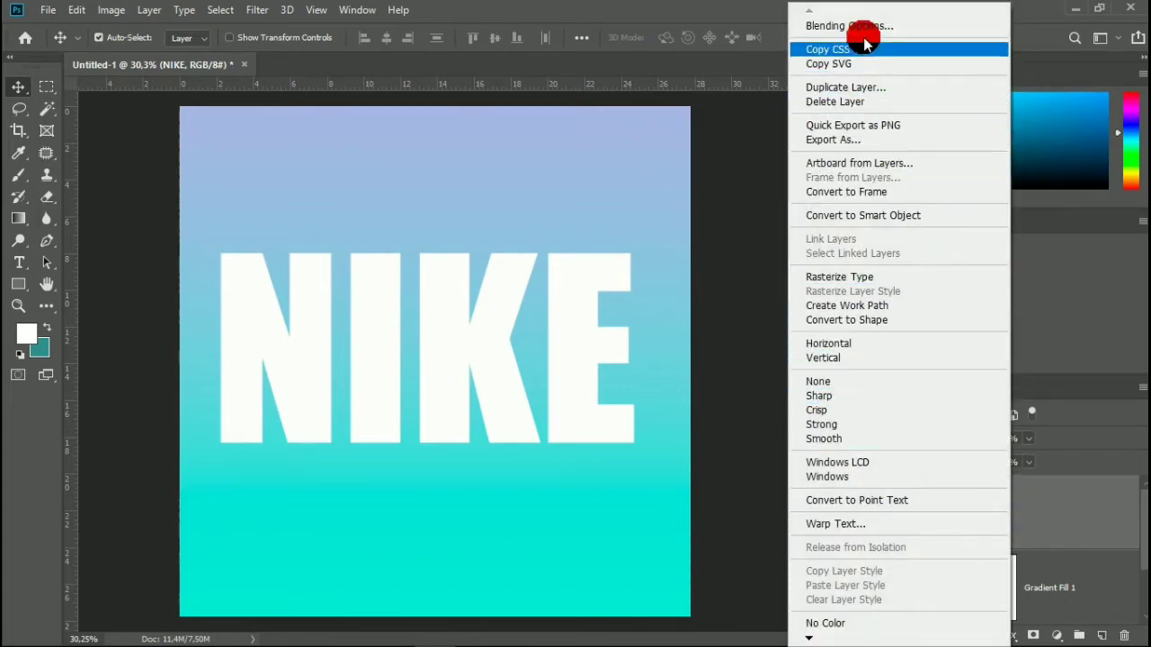
click(862, 26)
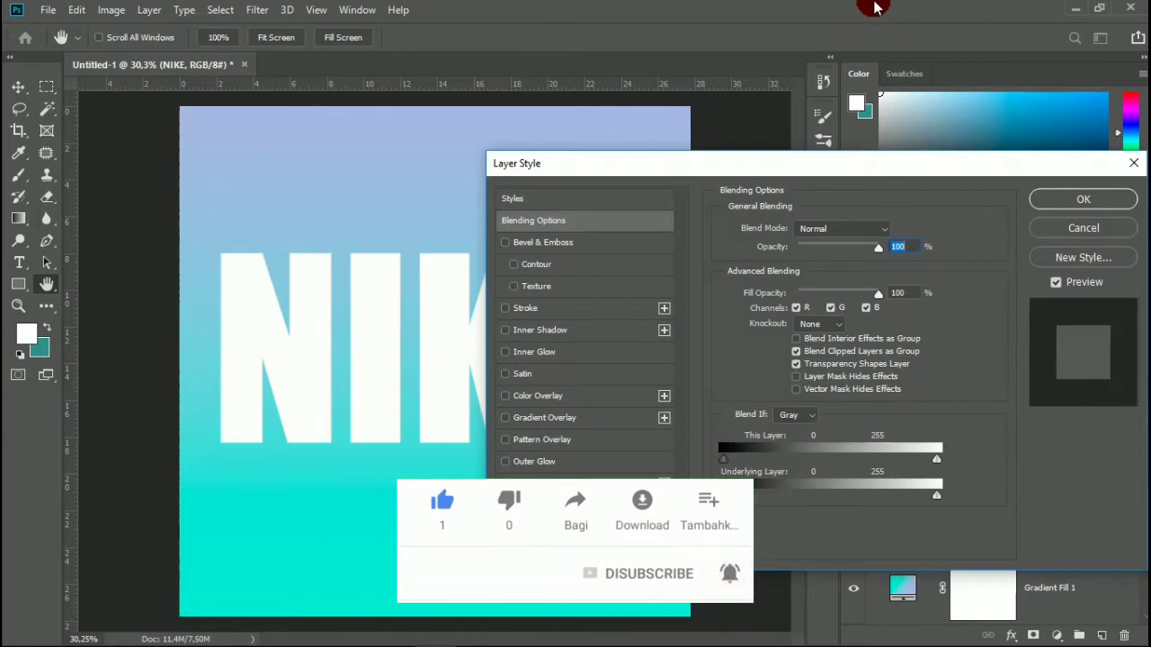
click(536, 418)
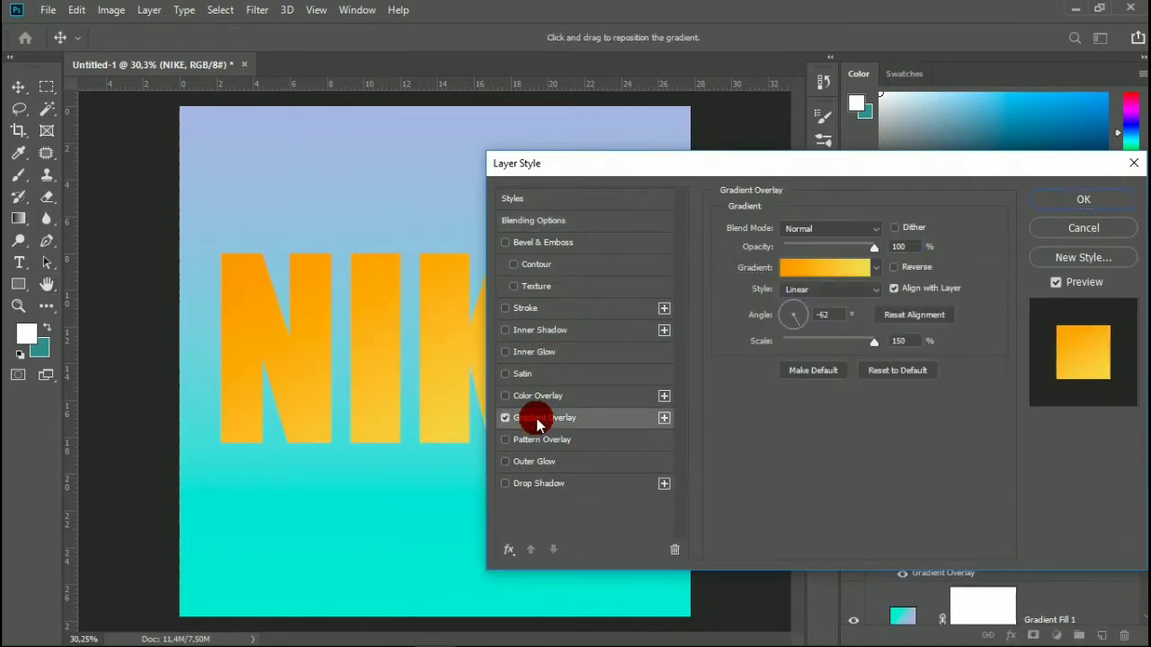
click(840, 273)
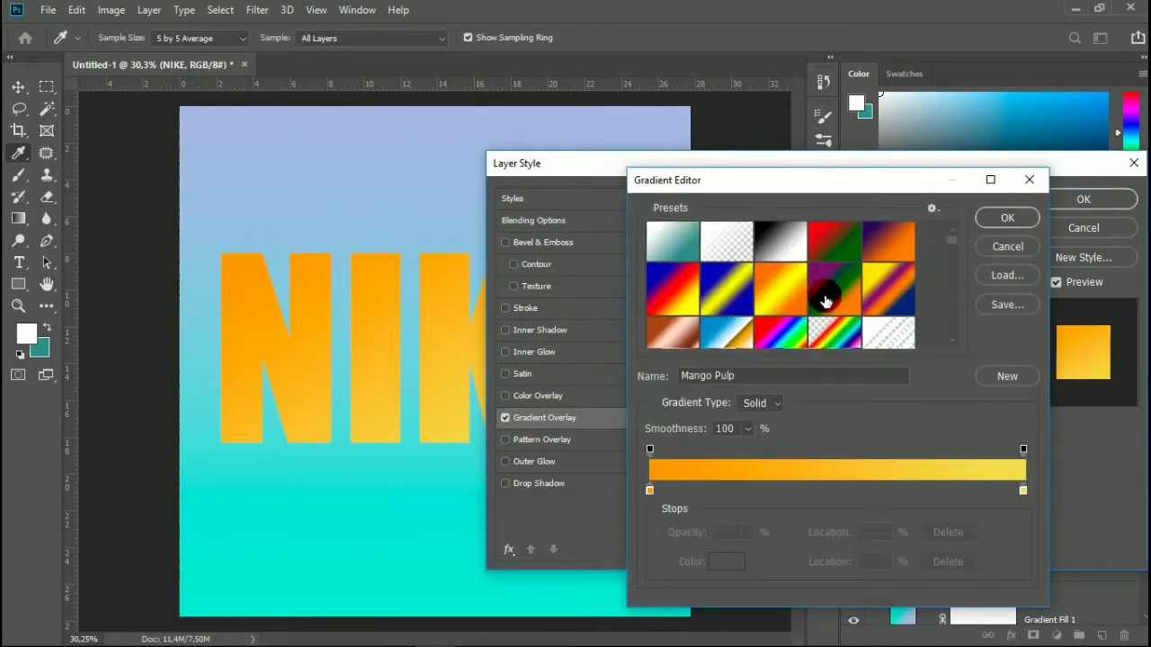
Try presets including Evening Night, Moon Purple and Quepal on the NIKE text's gradient overlay.
scroll(809, 302, down, 2)
click(789, 306)
scroll(784, 324, down, 1)
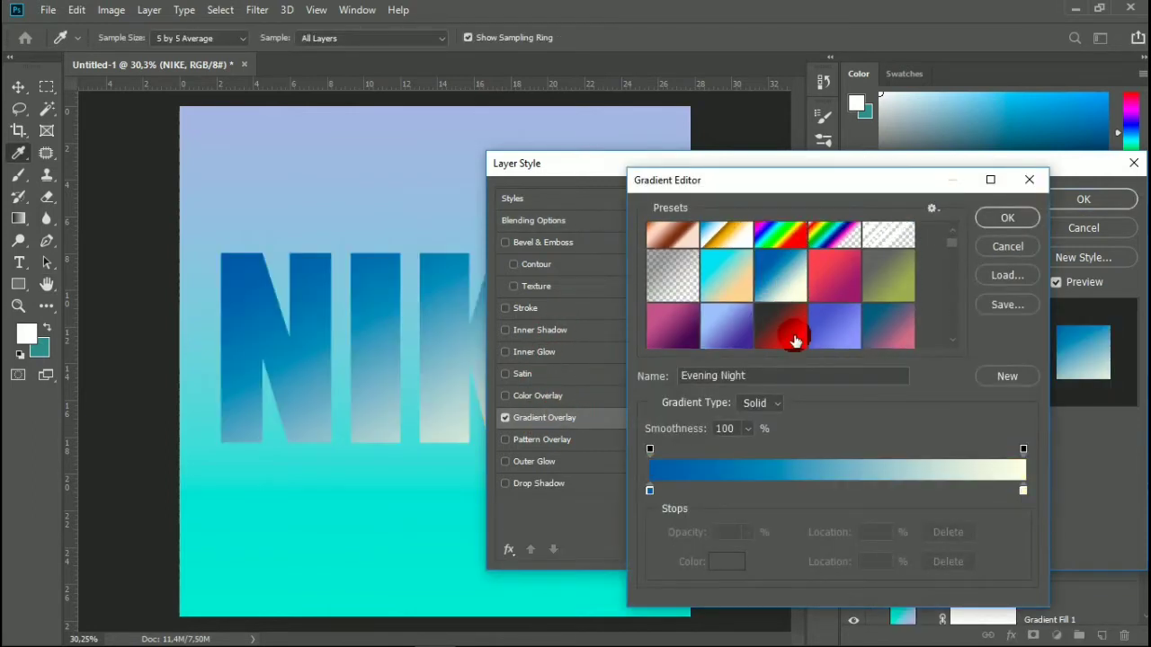
click(736, 320)
scroll(807, 321, down, 1)
click(833, 297)
scroll(834, 298, down, 1)
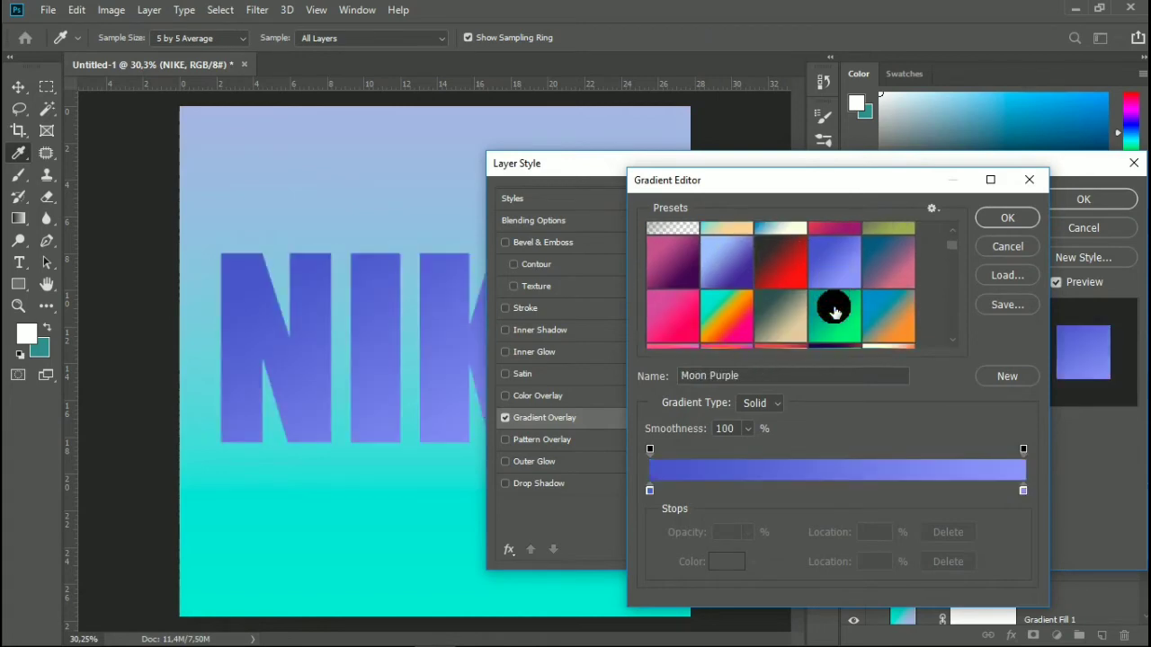
click(834, 306)
scroll(834, 311, down, 2)
scroll(835, 312, down, 6)
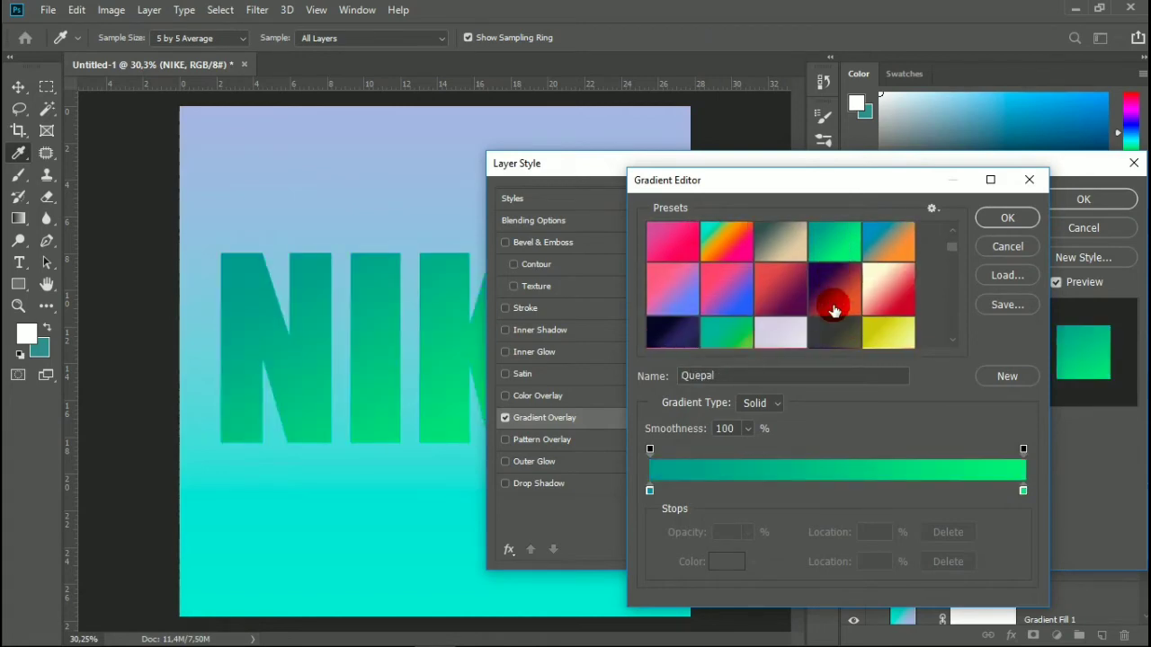
Try the Digital Water, Hydrogen, Socialive and Scooter presets on the NIKE text's overlay, ending on Socialive.
click(892, 289)
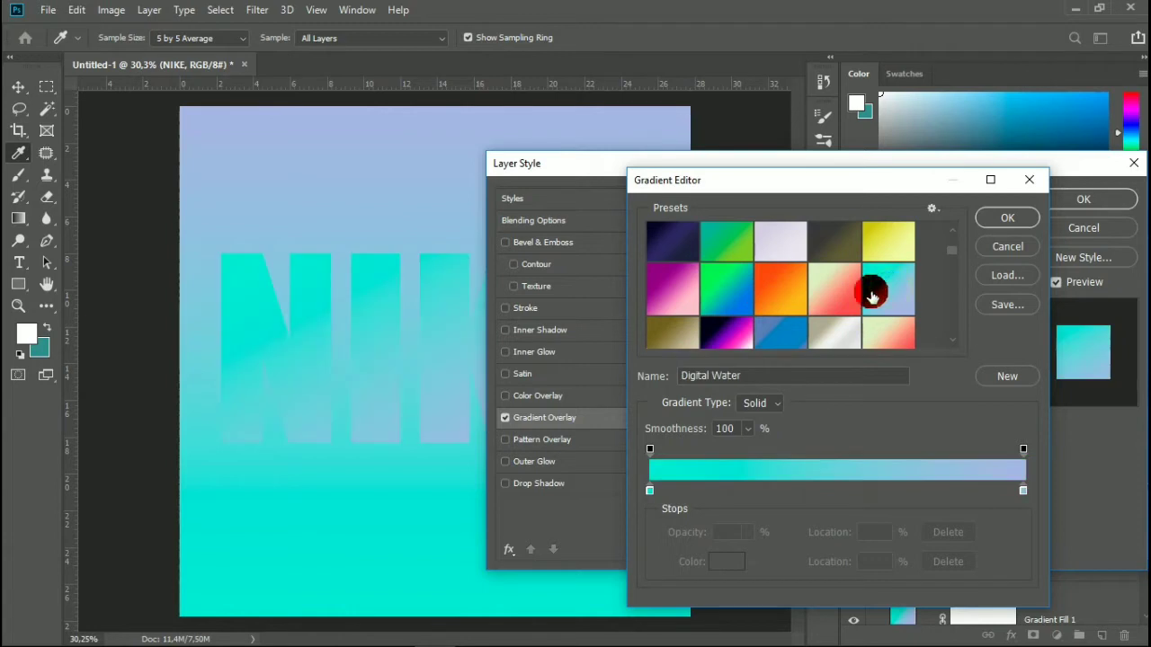
scroll(841, 296, down, 3)
click(767, 251)
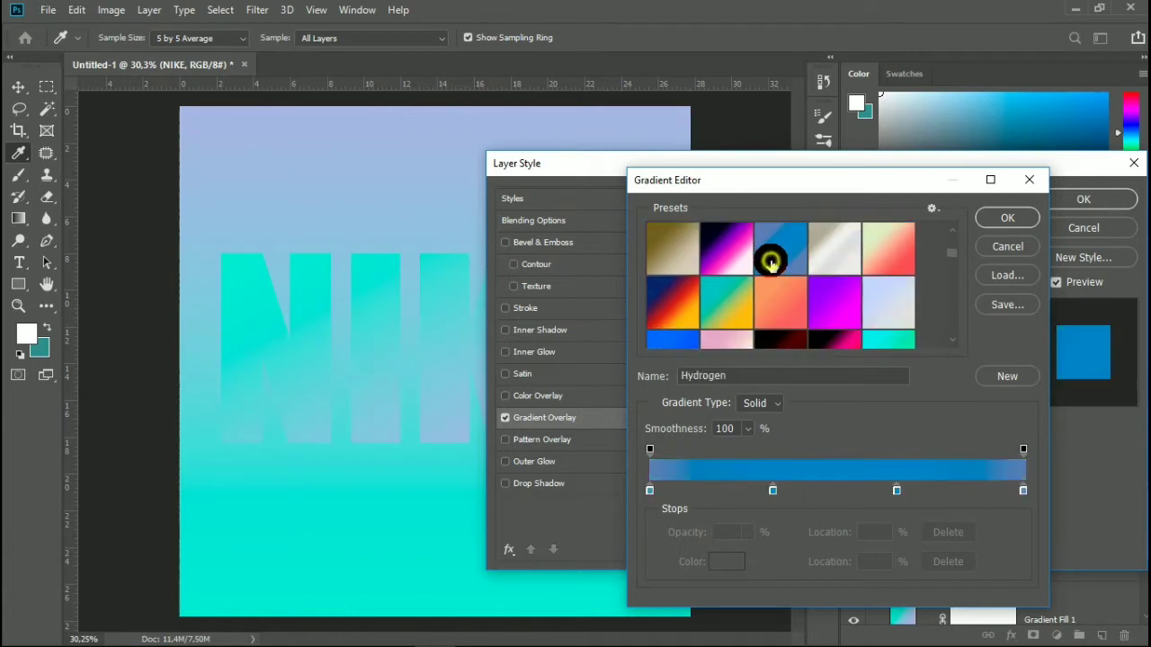
scroll(781, 261, down, 3)
scroll(690, 269, down, 1)
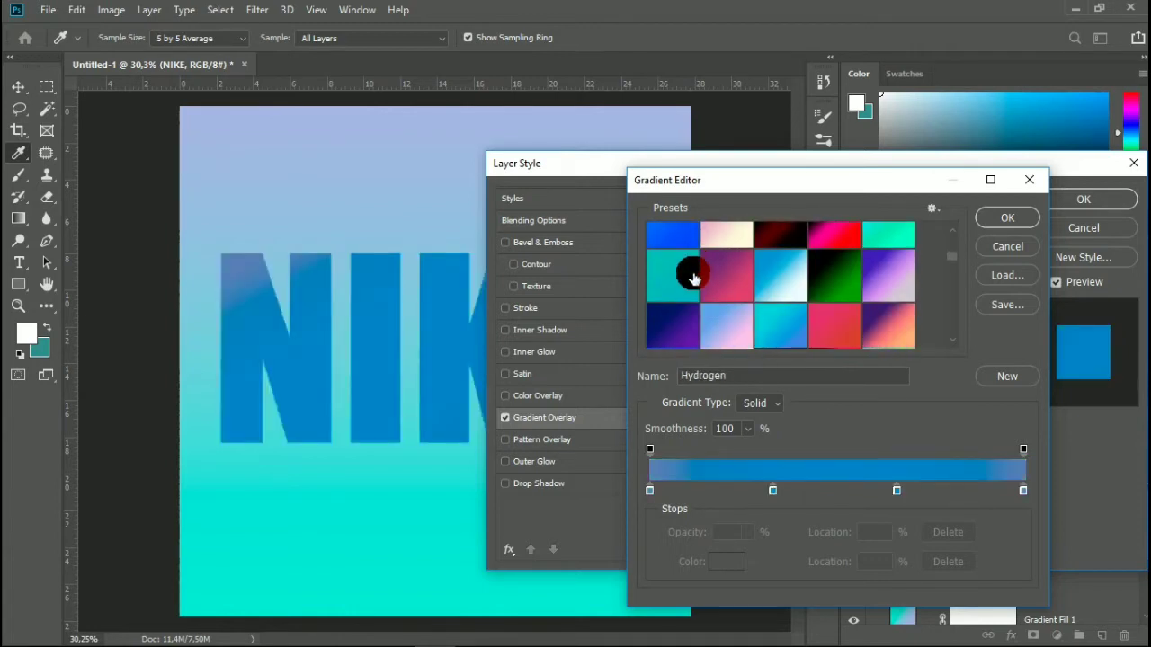
click(675, 289)
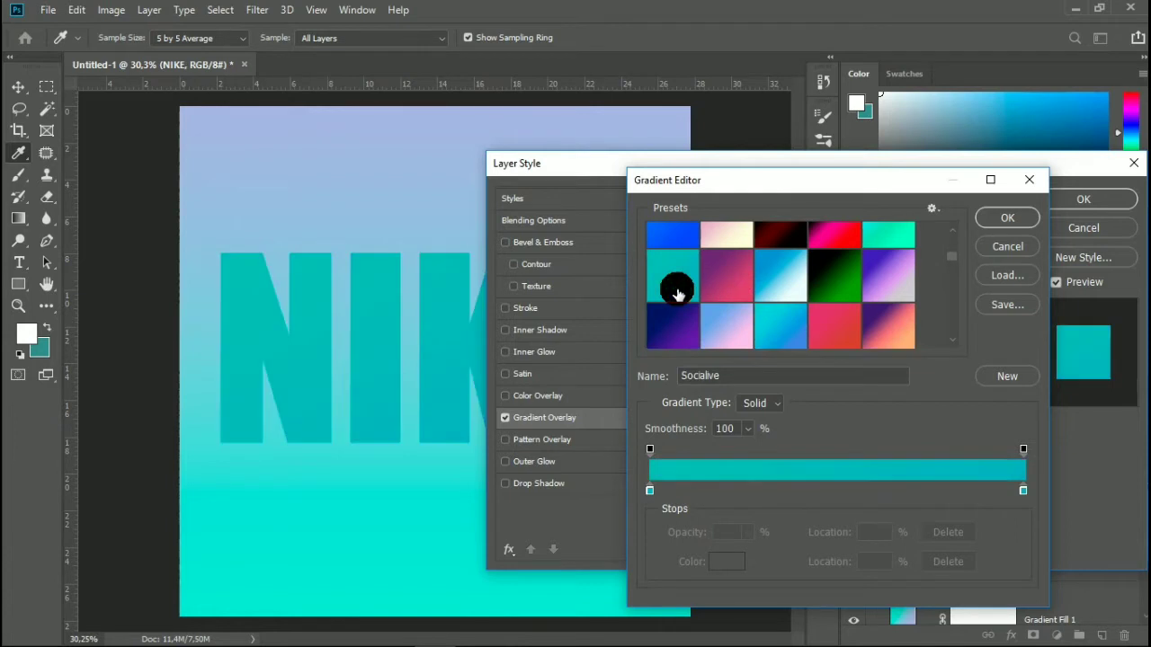
scroll(688, 291, down, 1)
click(768, 300)
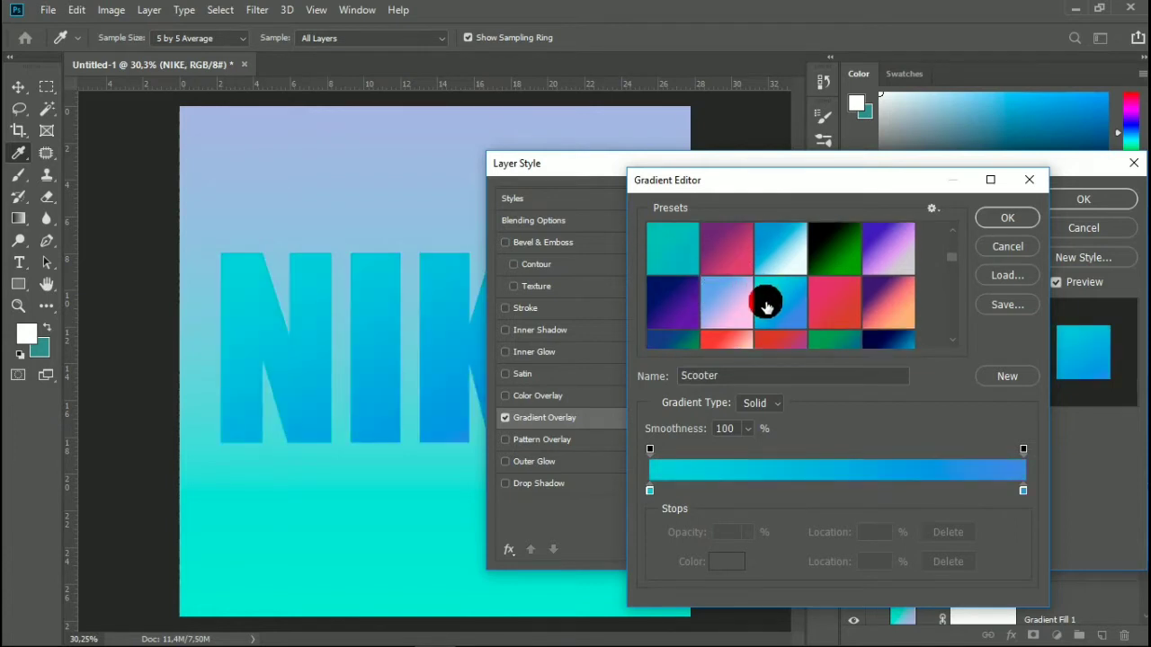
click(674, 258)
scroll(771, 296, down, 3)
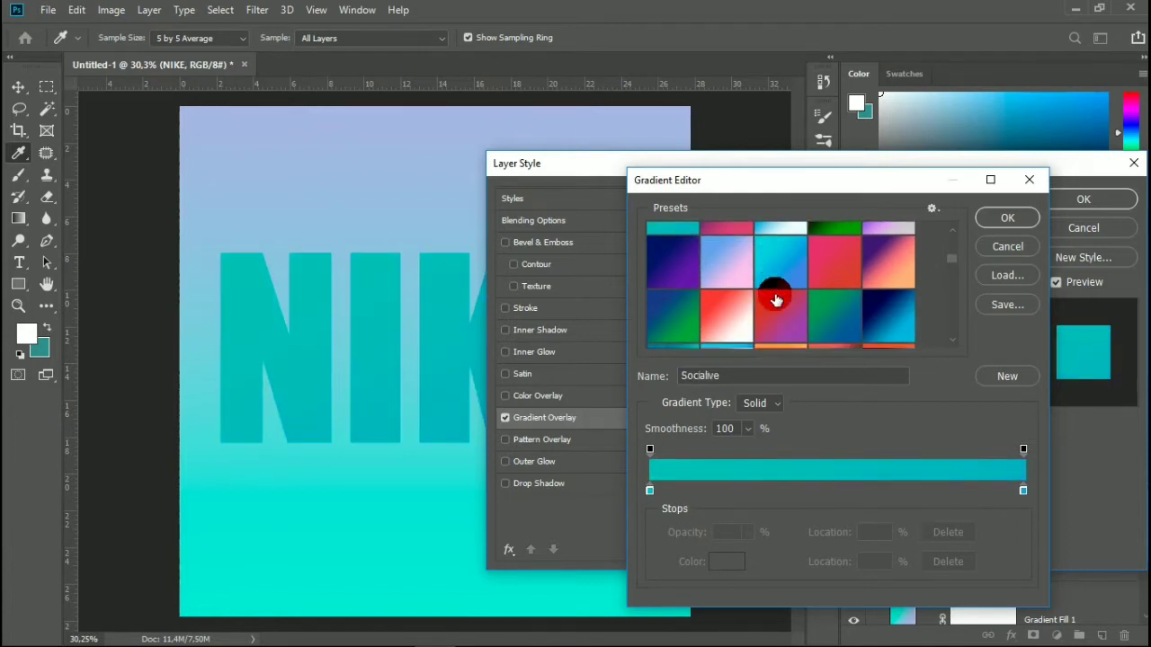
Compare the Chitty Chitty Bang Bang, Cinnamint, Maldives and Mini presets on the NIKE text's overlay, ending on Maldives.
click(667, 286)
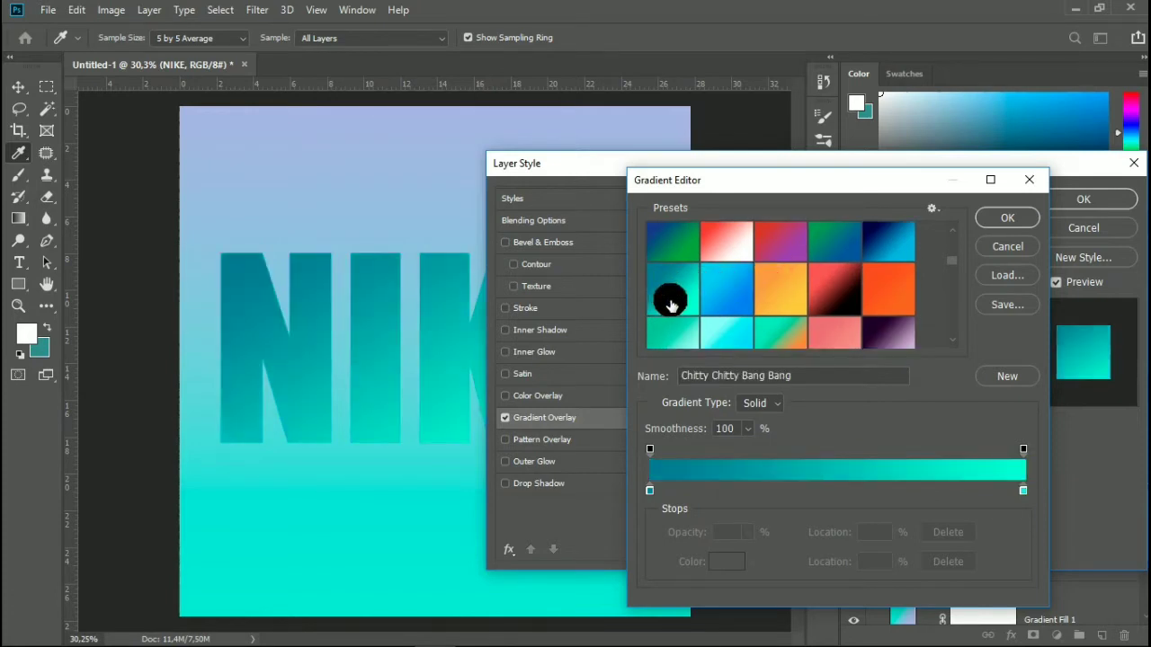
click(677, 328)
click(716, 326)
click(761, 332)
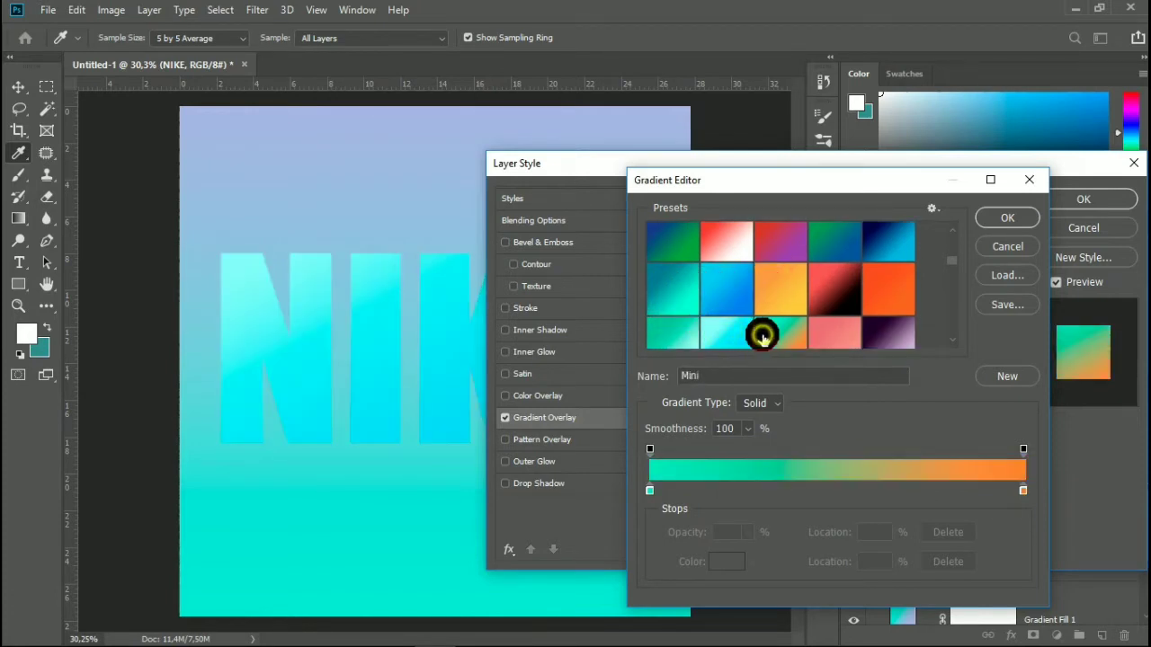
click(727, 327)
scroll(758, 311, down, 4)
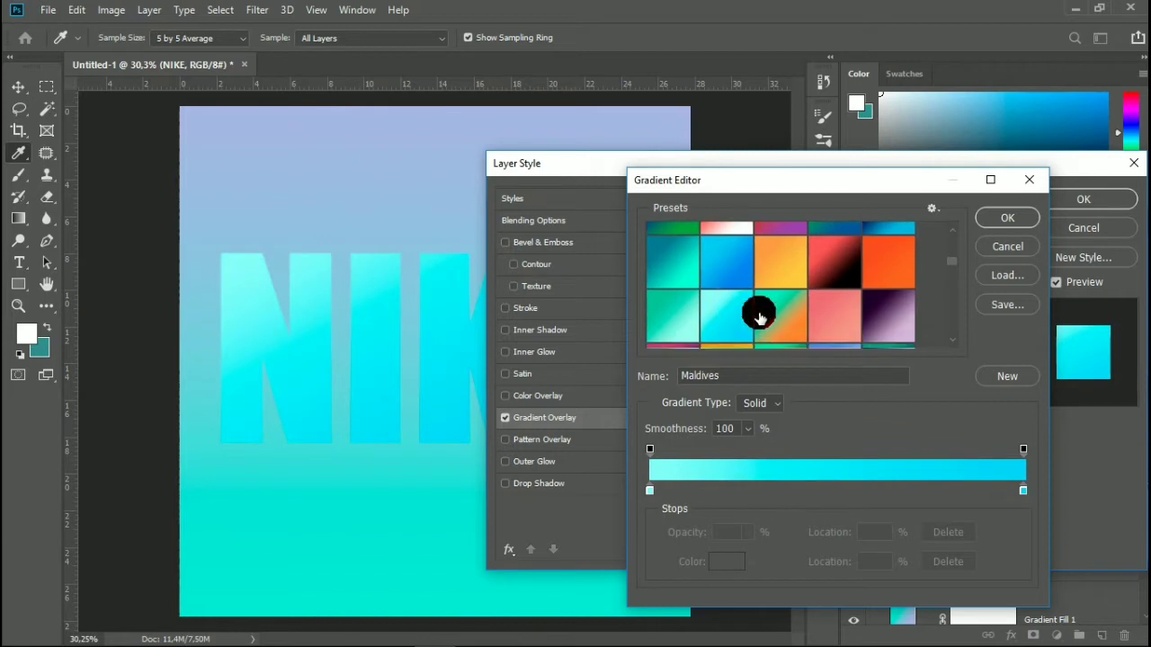
Try the Venice and Disco presets on the NIKE text's gradient overlay.
click(835, 249)
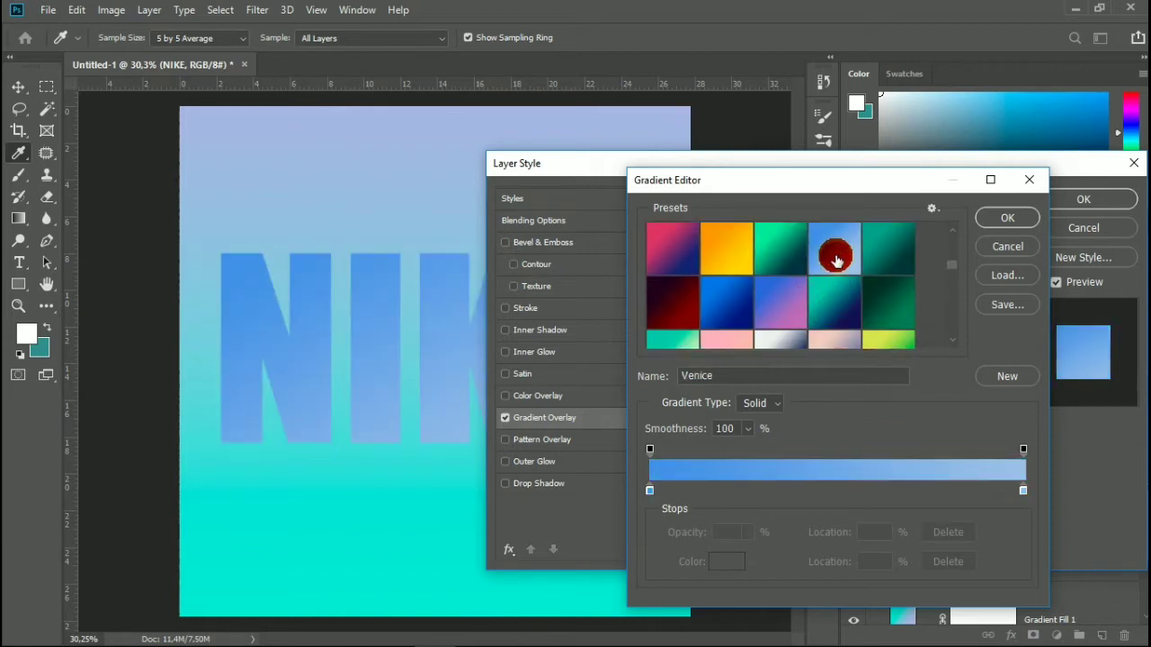
scroll(835, 261, down, 3)
scroll(834, 262, down, 8)
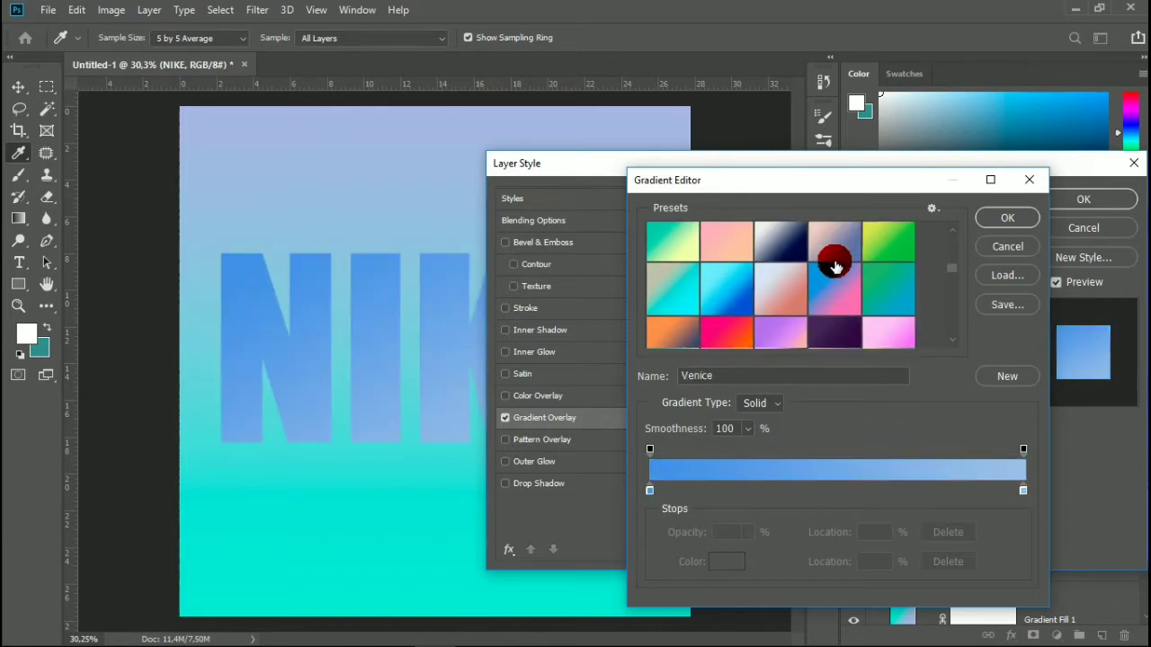
scroll(833, 274, down, 1)
click(788, 295)
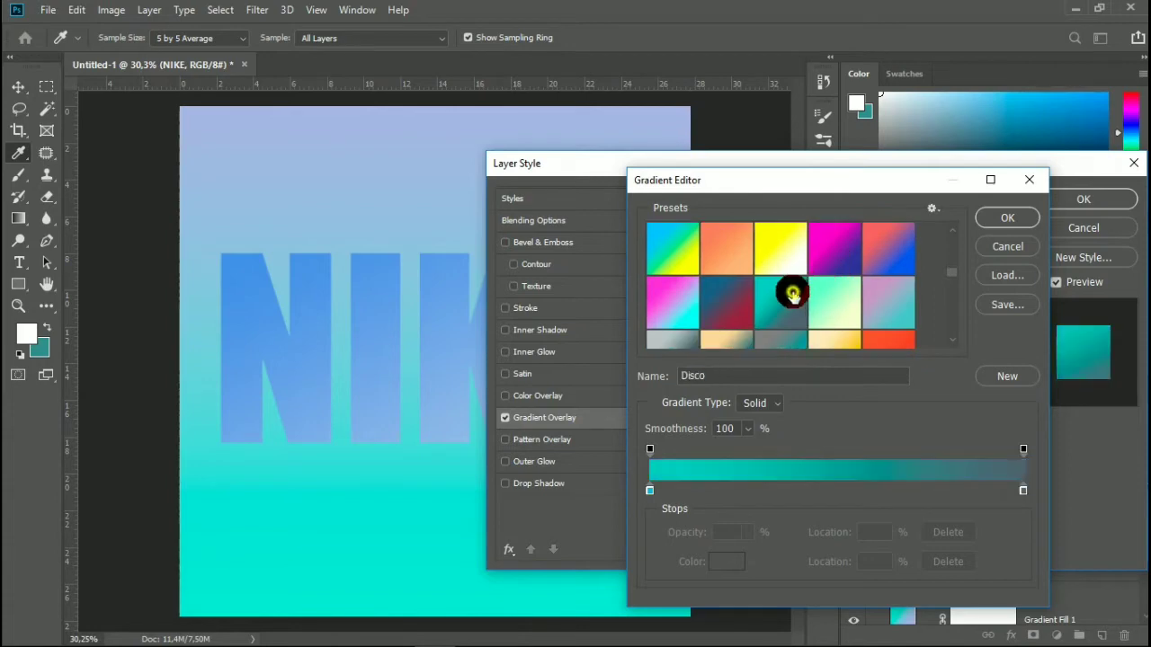
scroll(791, 297, down, 8)
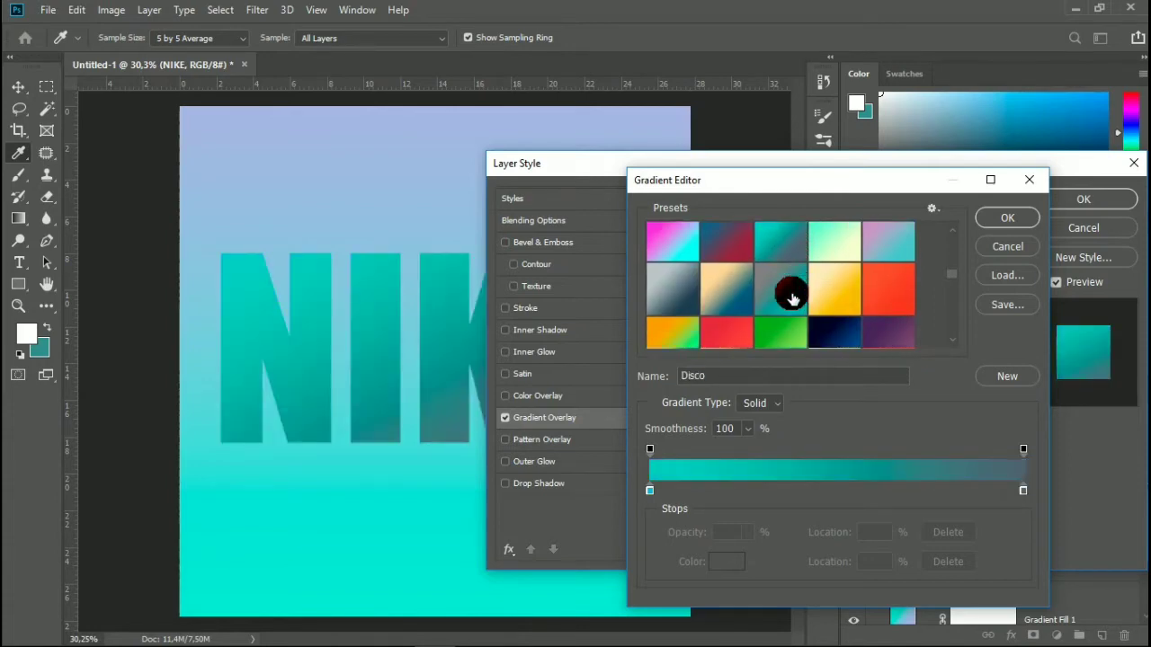
scroll(791, 297, down, 6)
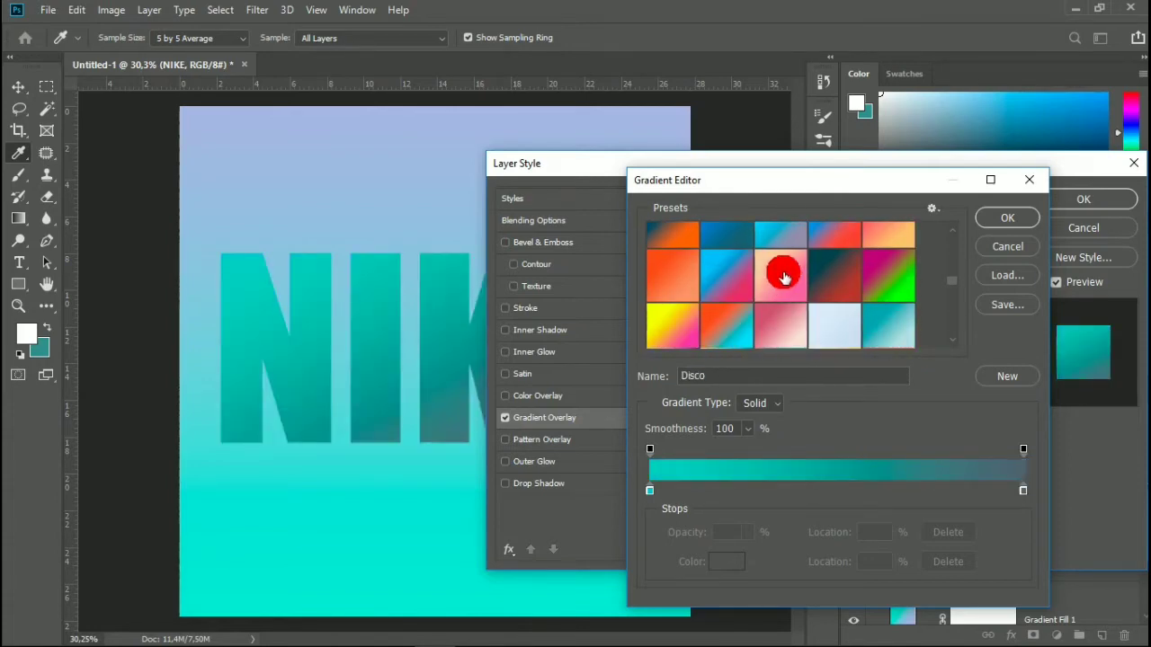
Apply the Bright Vault preset to the NIKE text's gradient overlay and confirm the layer style.
click(784, 257)
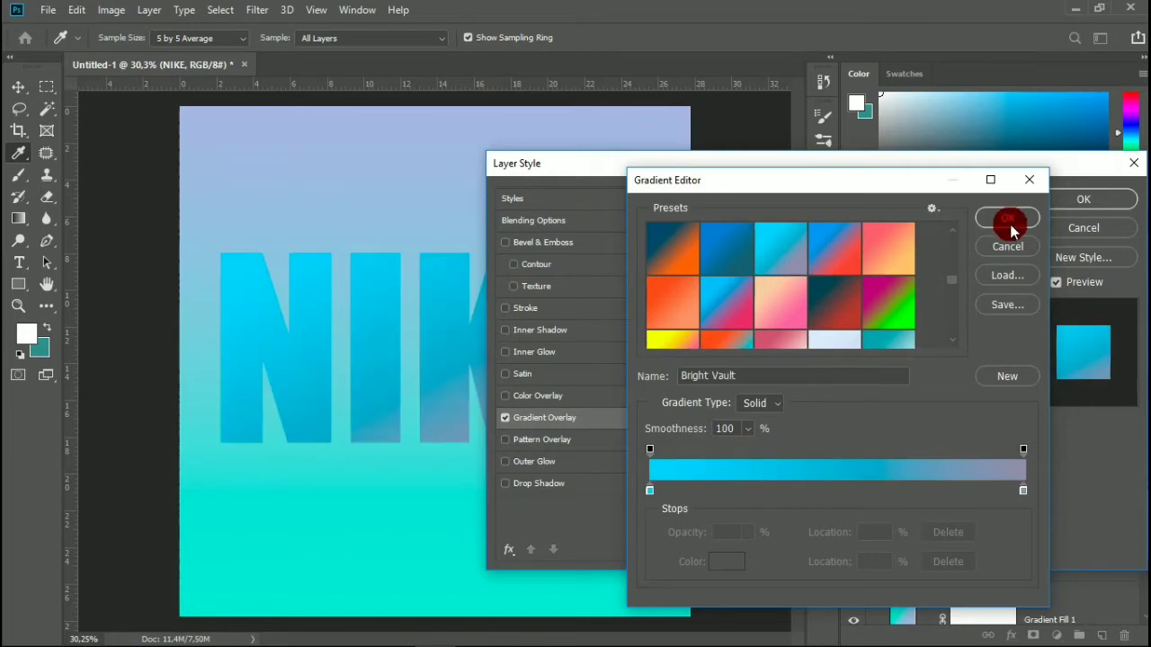
click(1008, 220)
drag(854, 171, 770, 183)
click(984, 213)
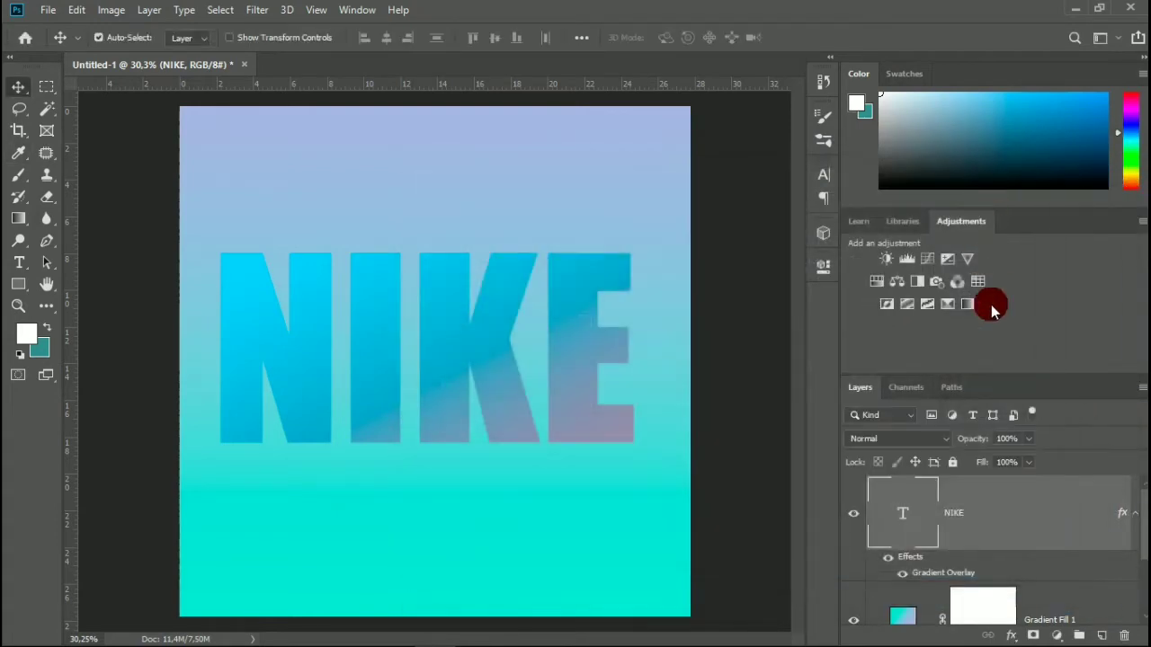
Open the gradient of the Gradient Fill 1 background layer for editing.
scroll(973, 500, down, 2)
double_click(903, 515)
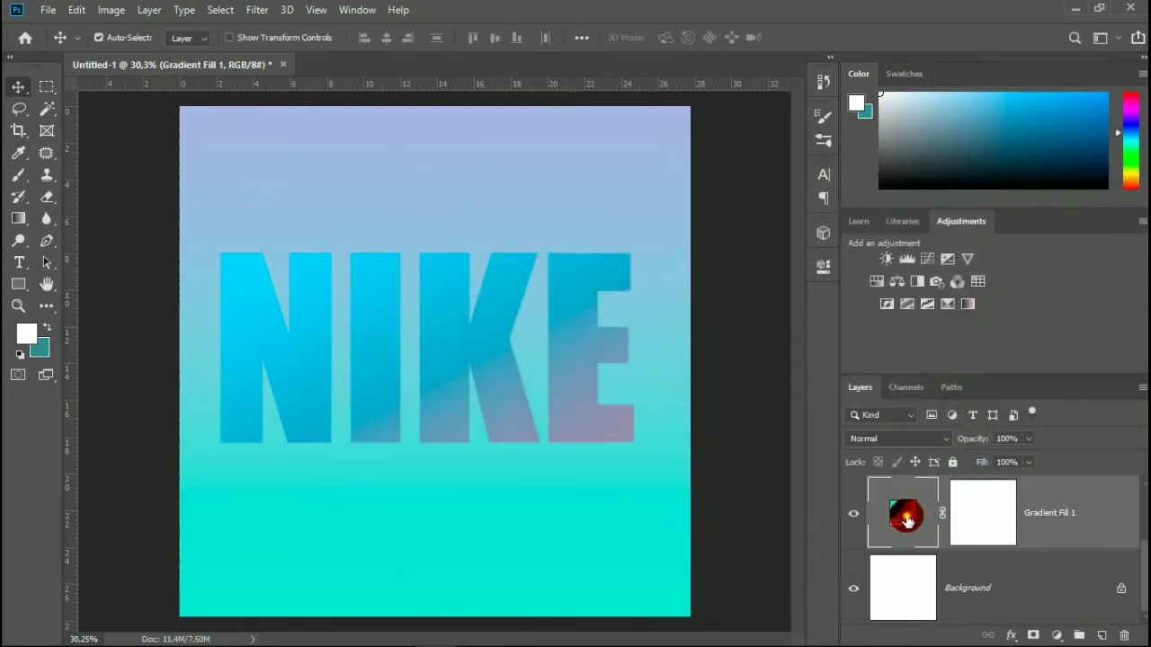
click(892, 227)
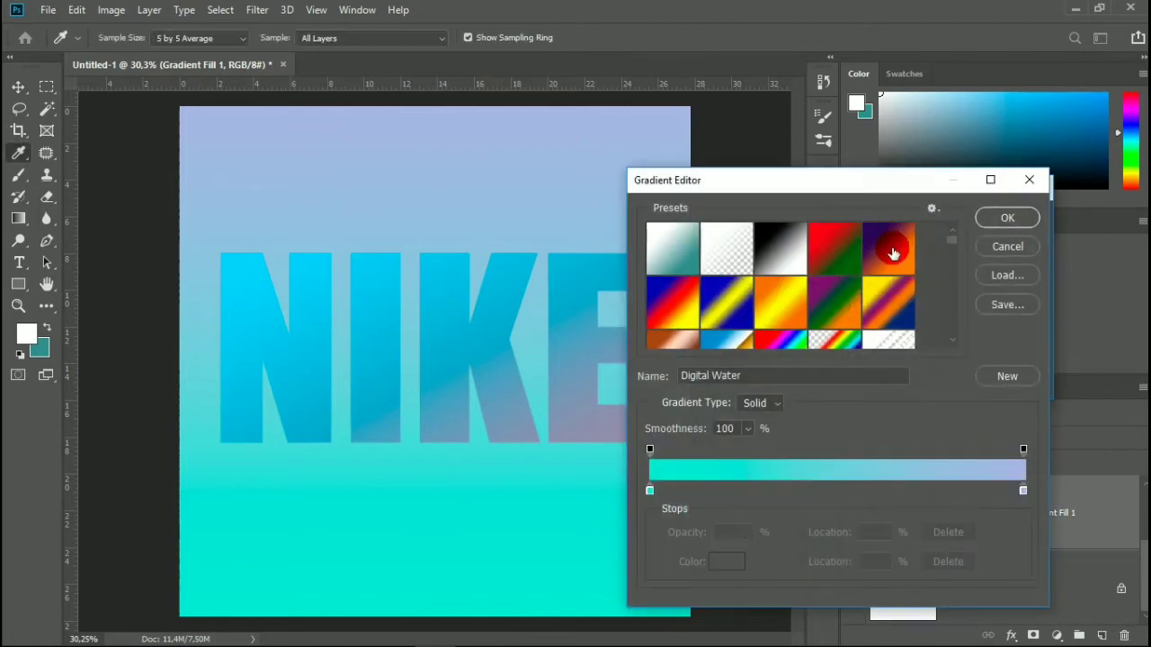
Try the Maldives, Cinnamint and Chitty Chitty Bang Bang presets on the background gradient fill.
scroll(899, 299, down, 2)
drag(949, 250, 950, 265)
click(729, 306)
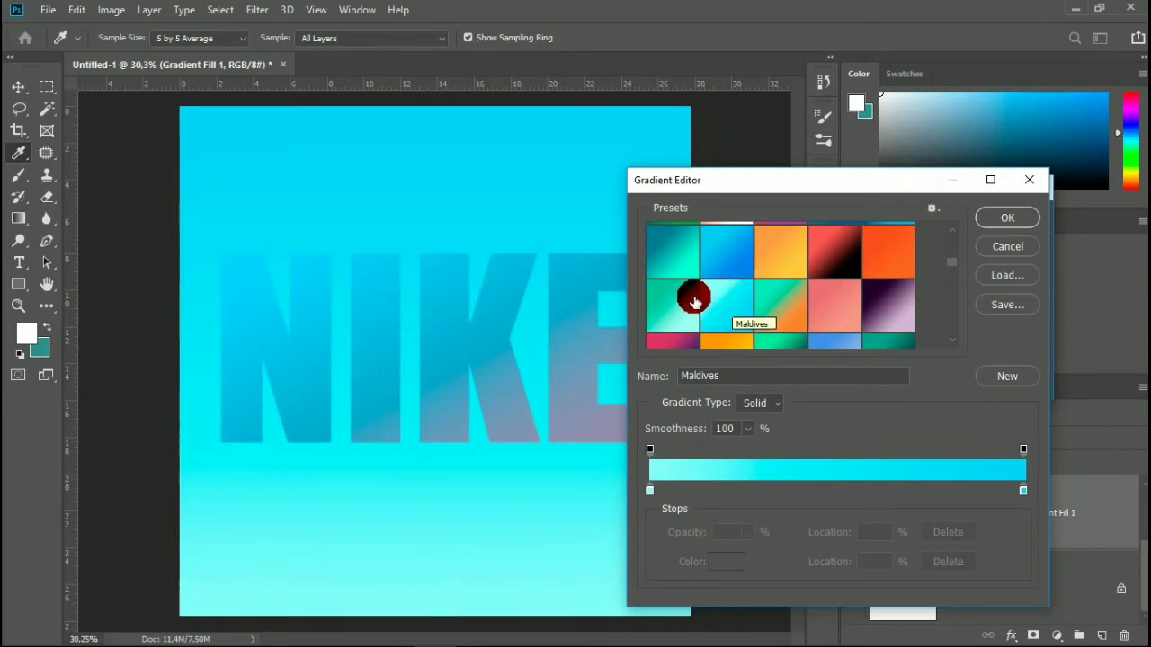
click(694, 302)
scroll(790, 283, up, 1)
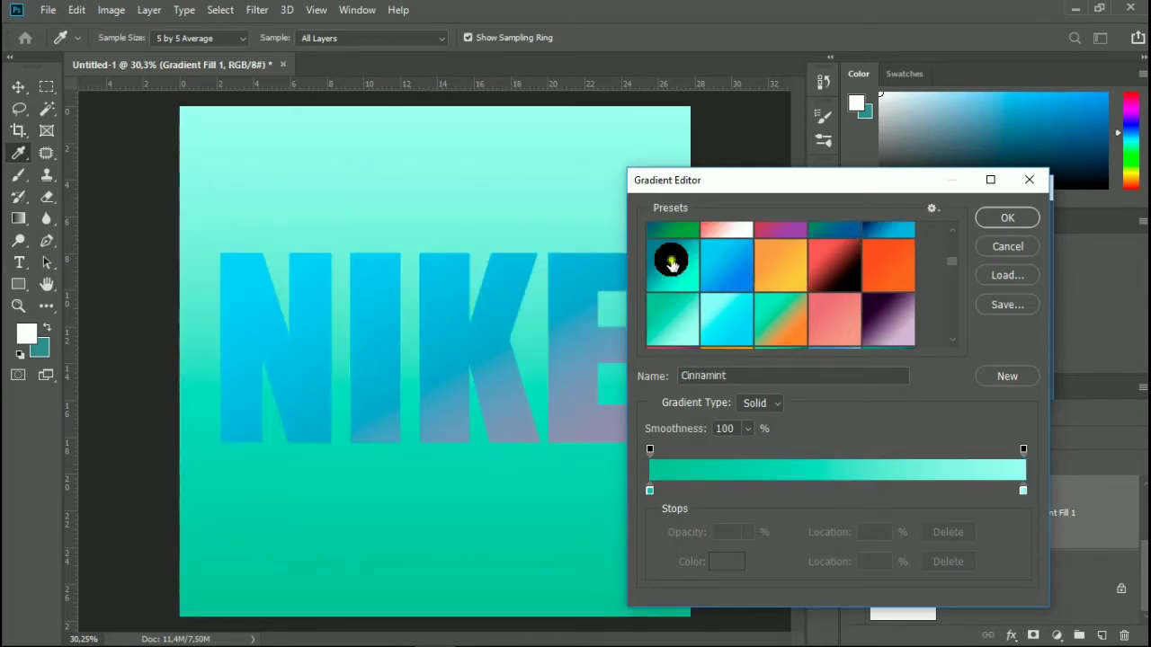
click(671, 262)
scroll(780, 285, up, 6)
scroll(802, 284, up, 4)
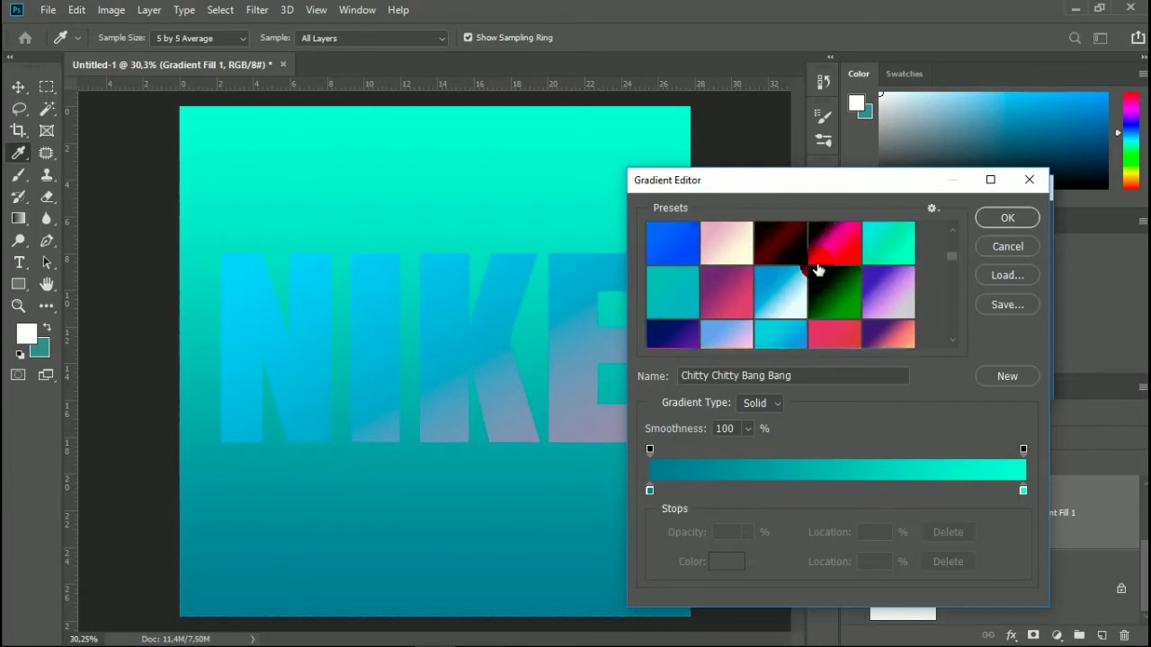
Try the Subu preset on the background gradient fill and switch it back to Digital Water.
click(883, 285)
scroll(883, 286, up, 6)
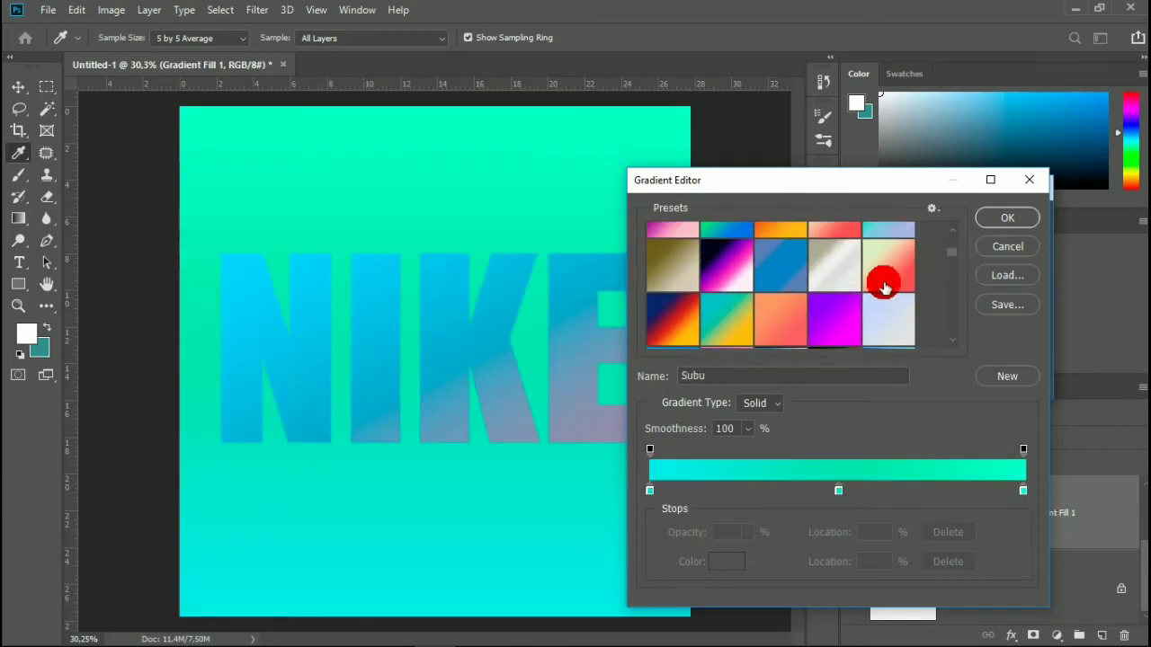
click(884, 286)
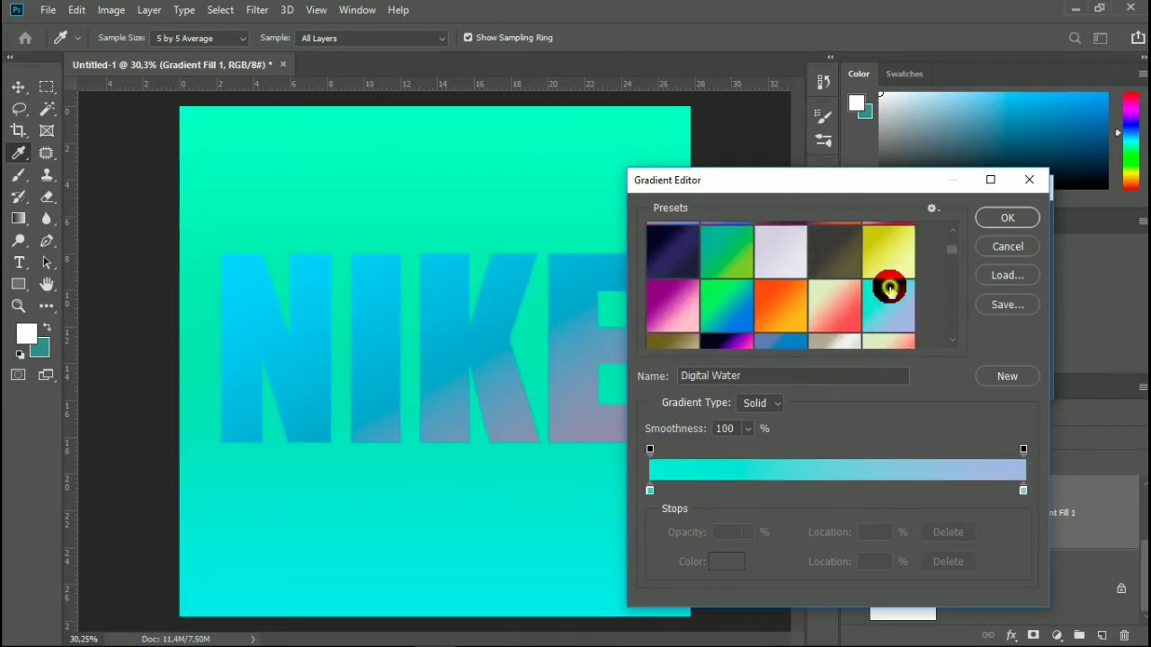
scroll(889, 292, up, 2)
scroll(892, 297, up, 6)
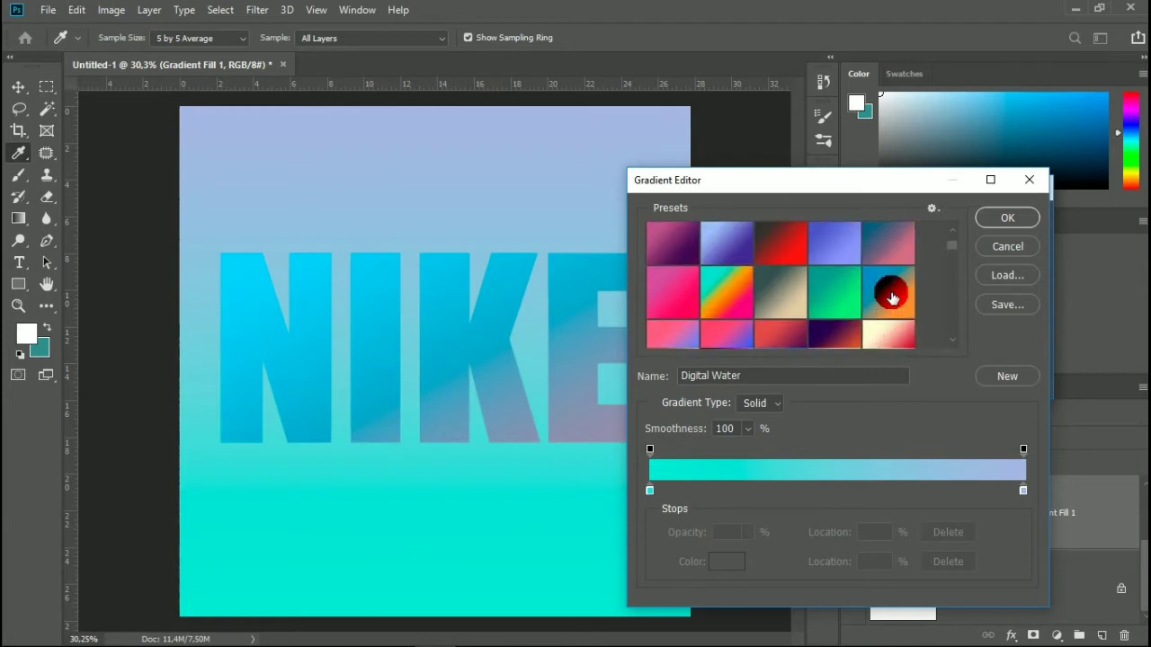
scroll(843, 295, up, 4)
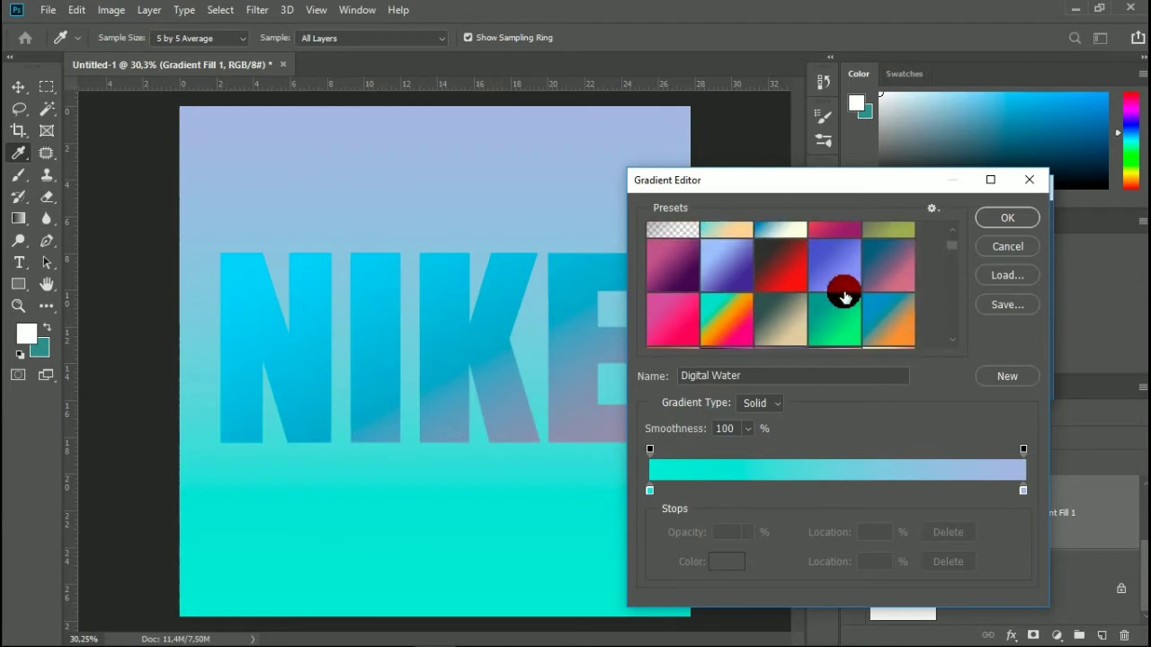
Try the Quepal, Socialive and Scooter presets on the background gradient fill.
click(843, 288)
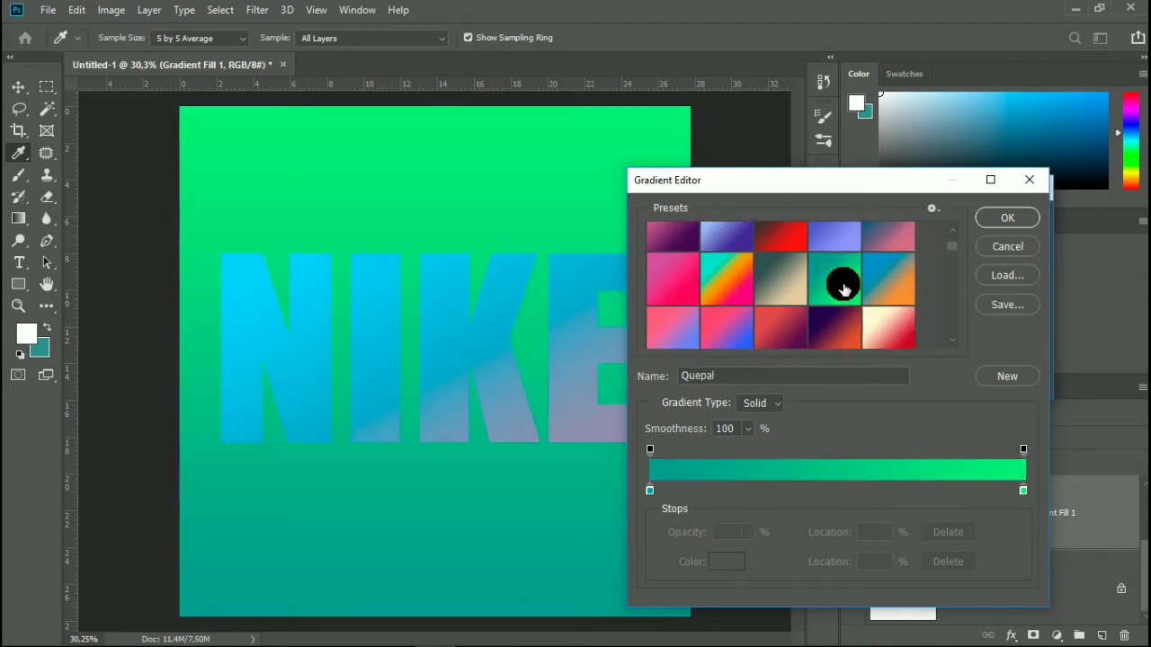
scroll(842, 288, down, 4)
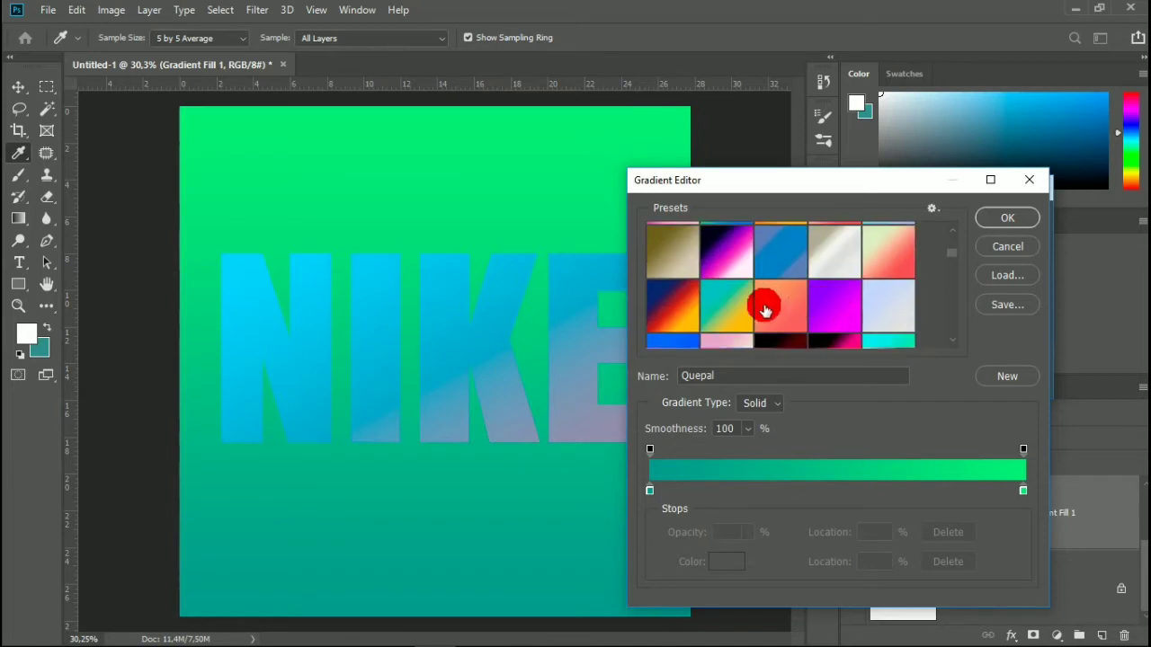
scroll(764, 311, down, 3)
click(665, 295)
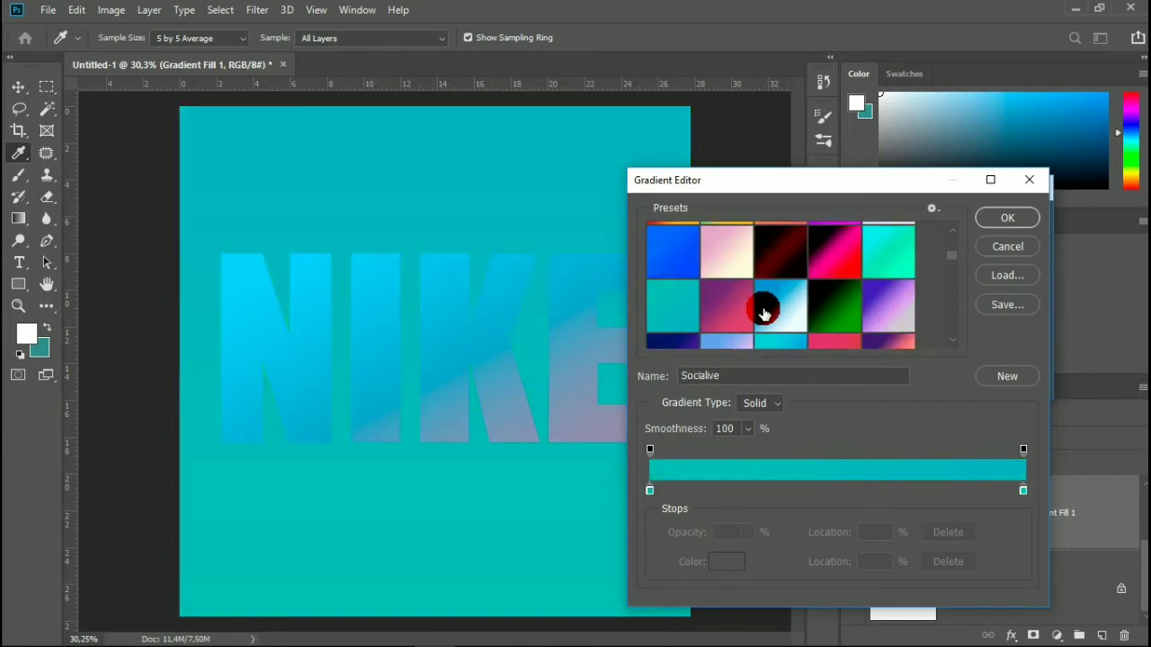
scroll(765, 311, down, 2)
click(768, 306)
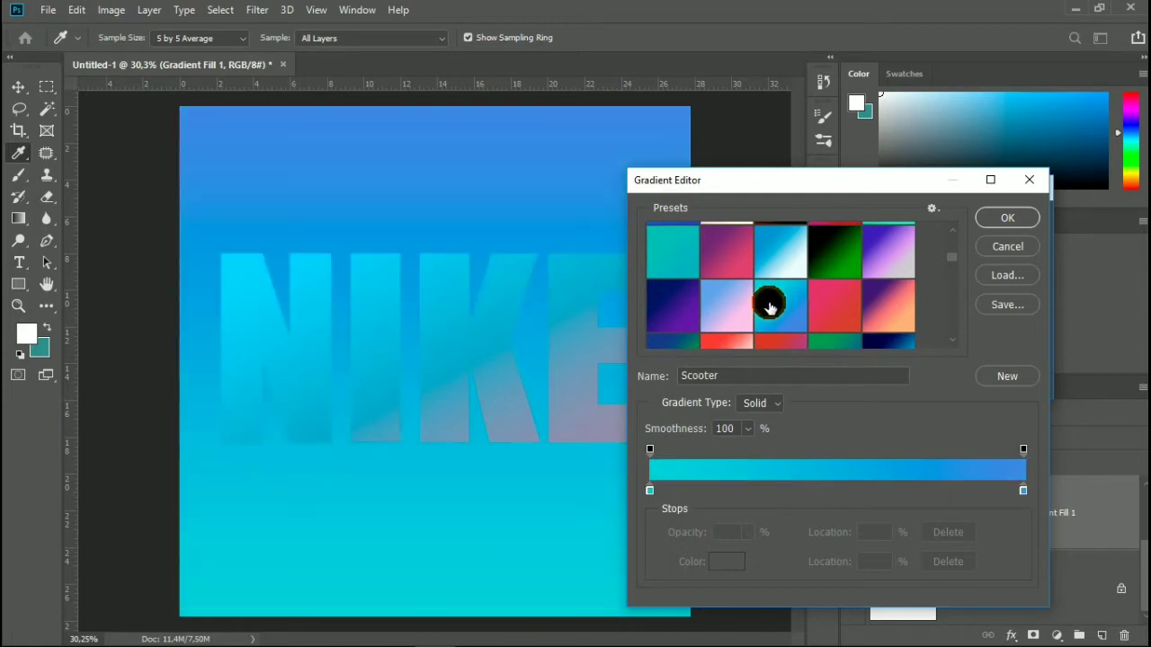
Apply the Maldives preset to the background gradient fill and confirm the gradient settings.
scroll(769, 307, down, 1)
scroll(764, 301, down, 3)
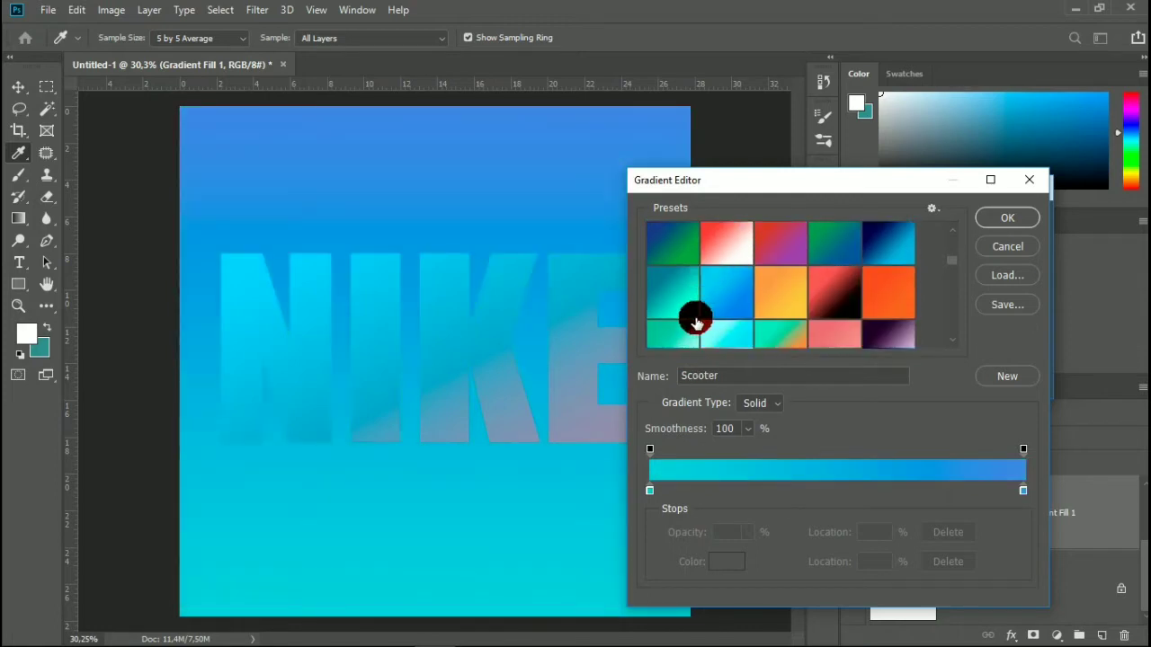
click(667, 300)
scroll(726, 308, down, 1)
click(726, 306)
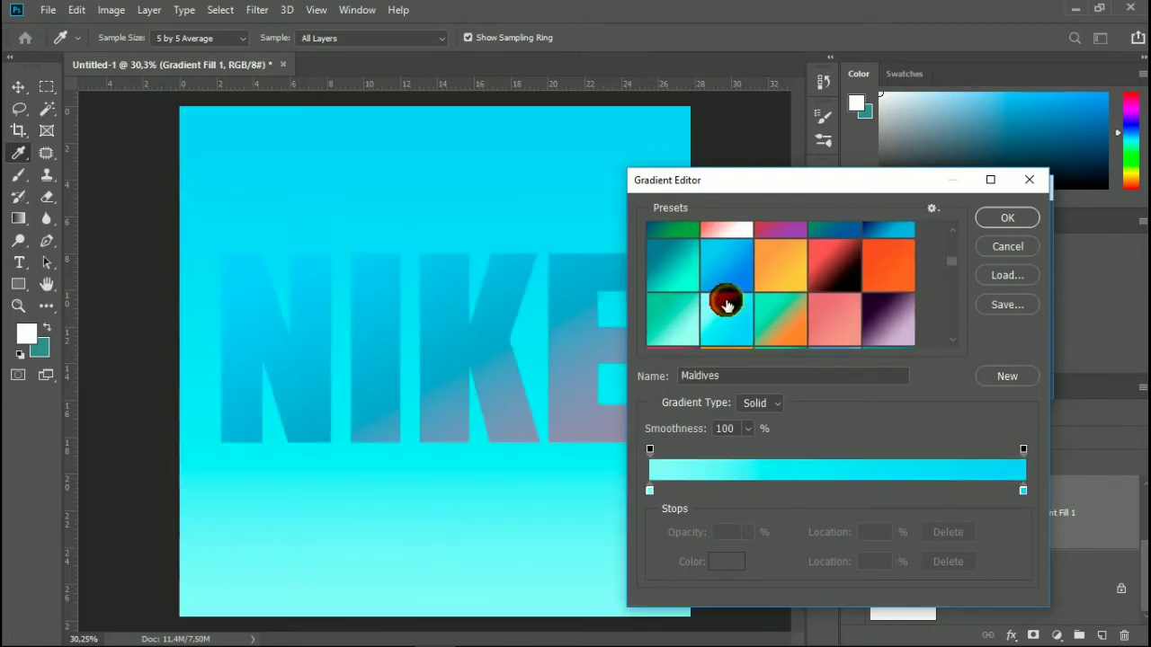
scroll(727, 306, down, 2)
drag(726, 306, 934, 228)
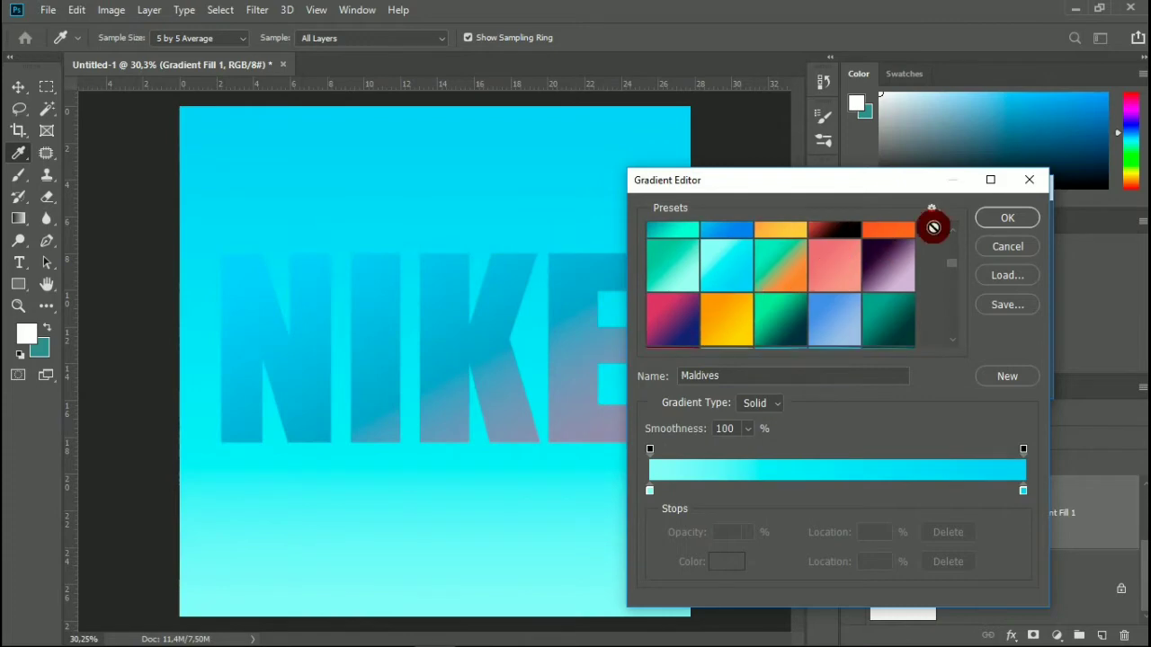
click(994, 225)
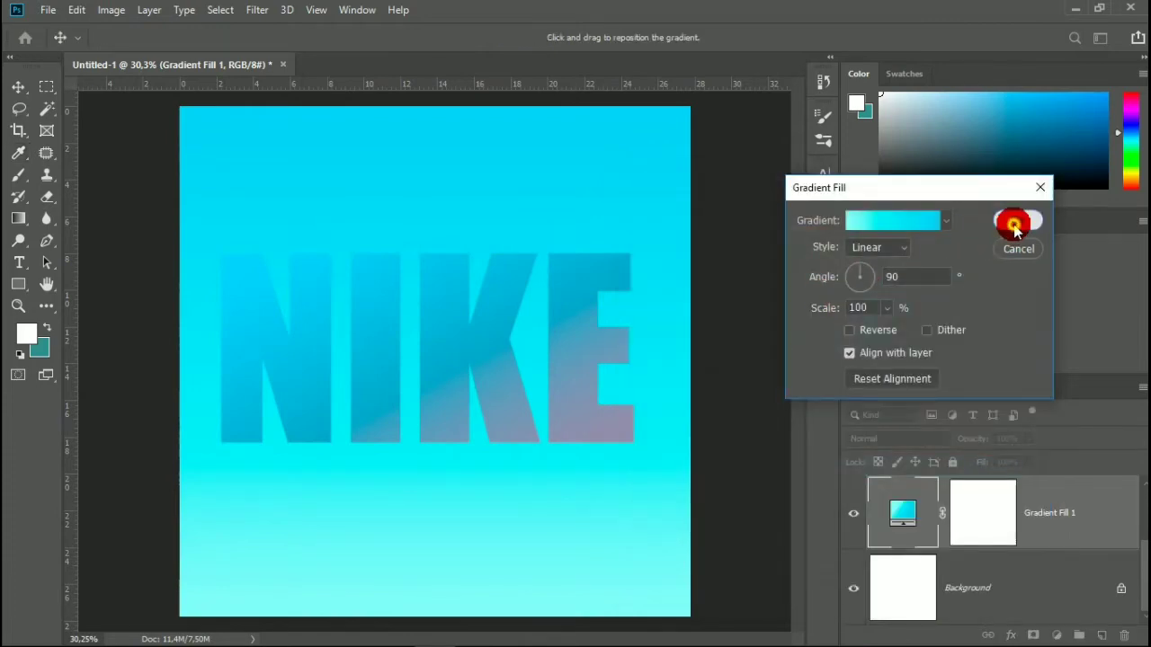
click(1014, 223)
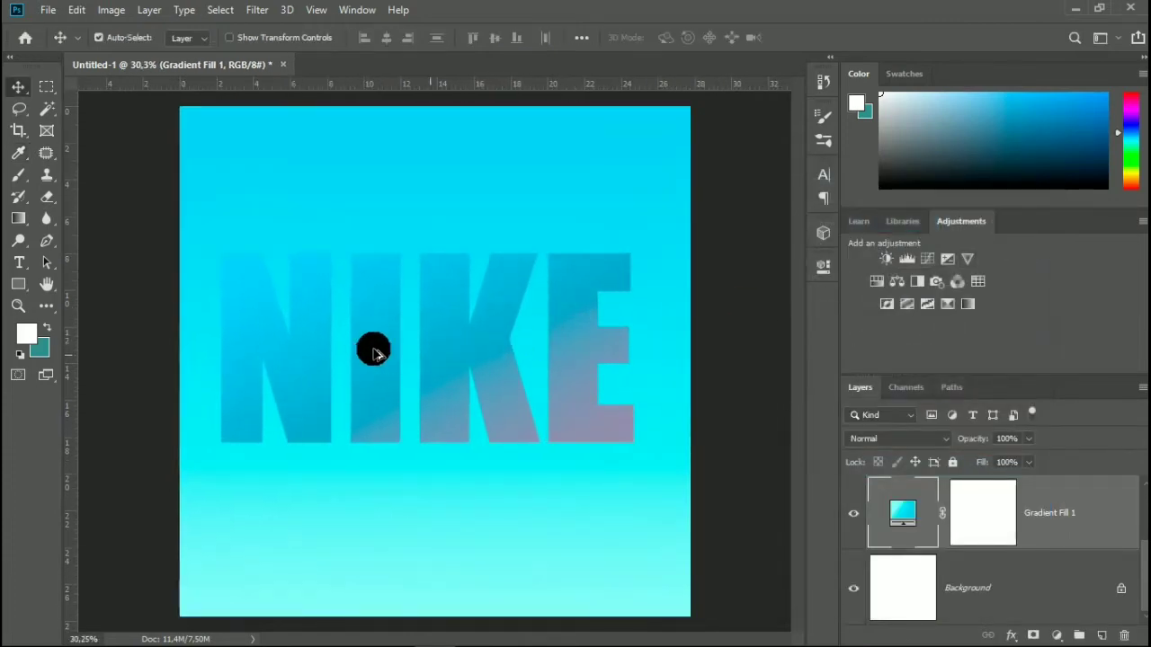
Start opening an existing image file and go to the Downloads (Загрузки) folder.
scroll(370, 365, down, 1)
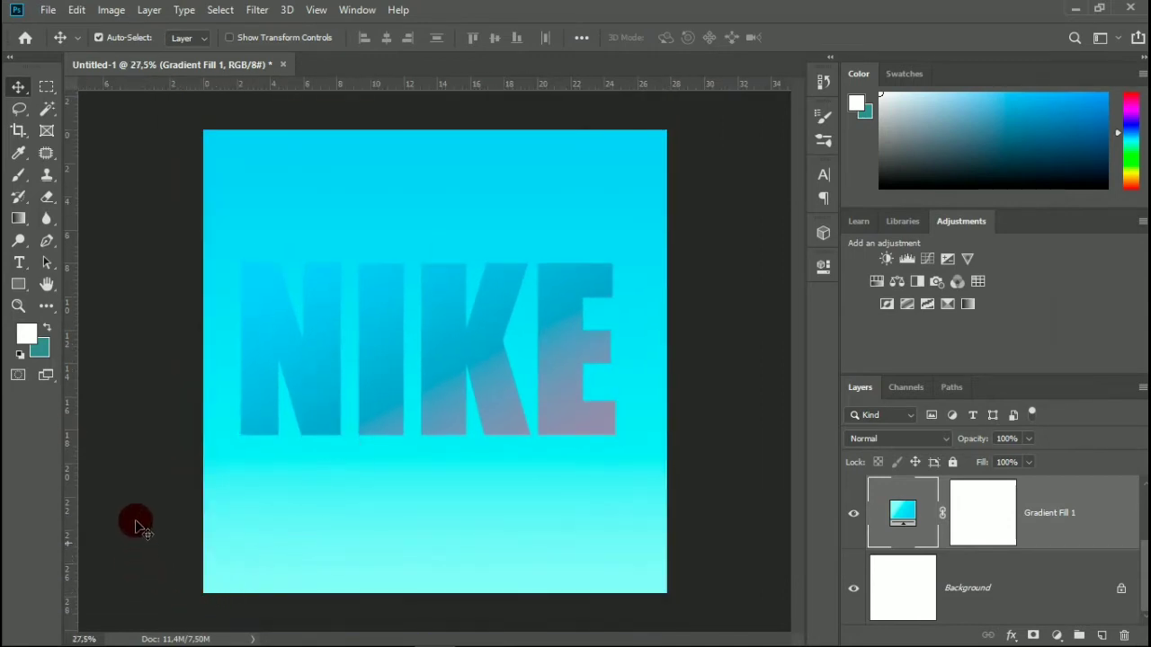
click(47, 11)
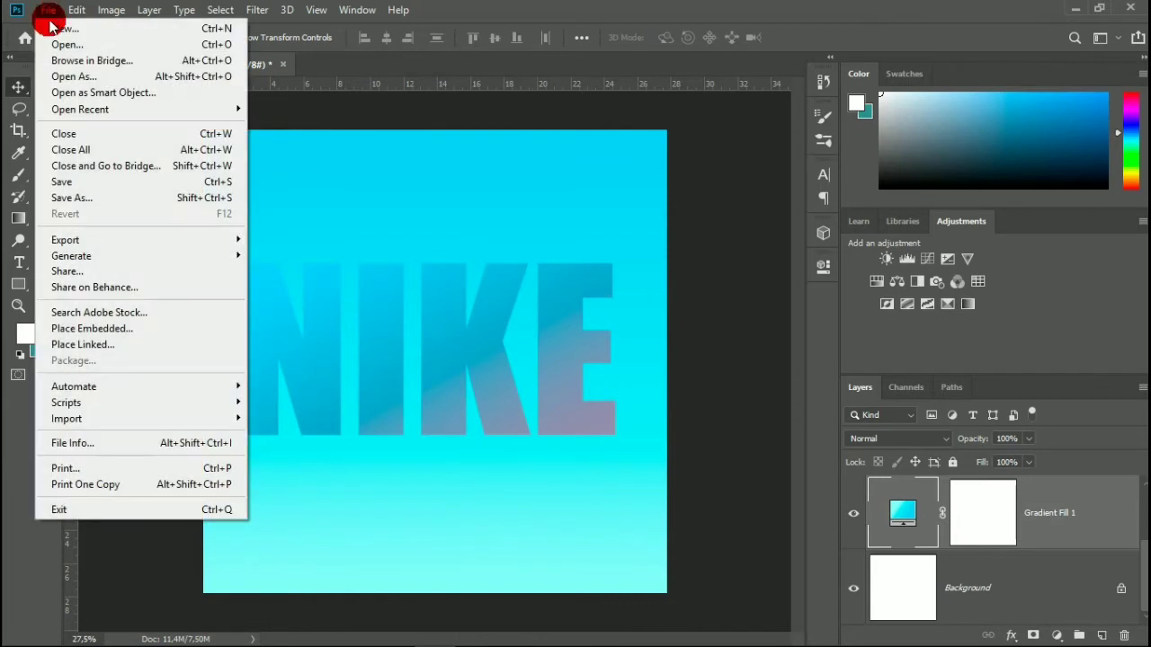
click(54, 42)
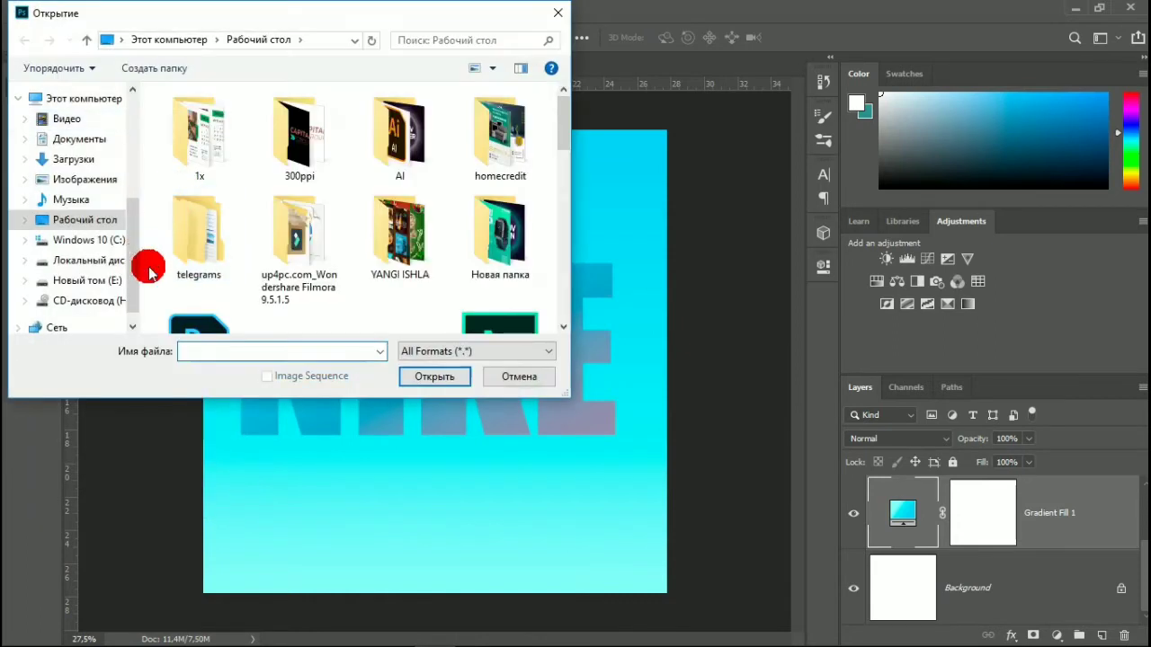
click(185, 149)
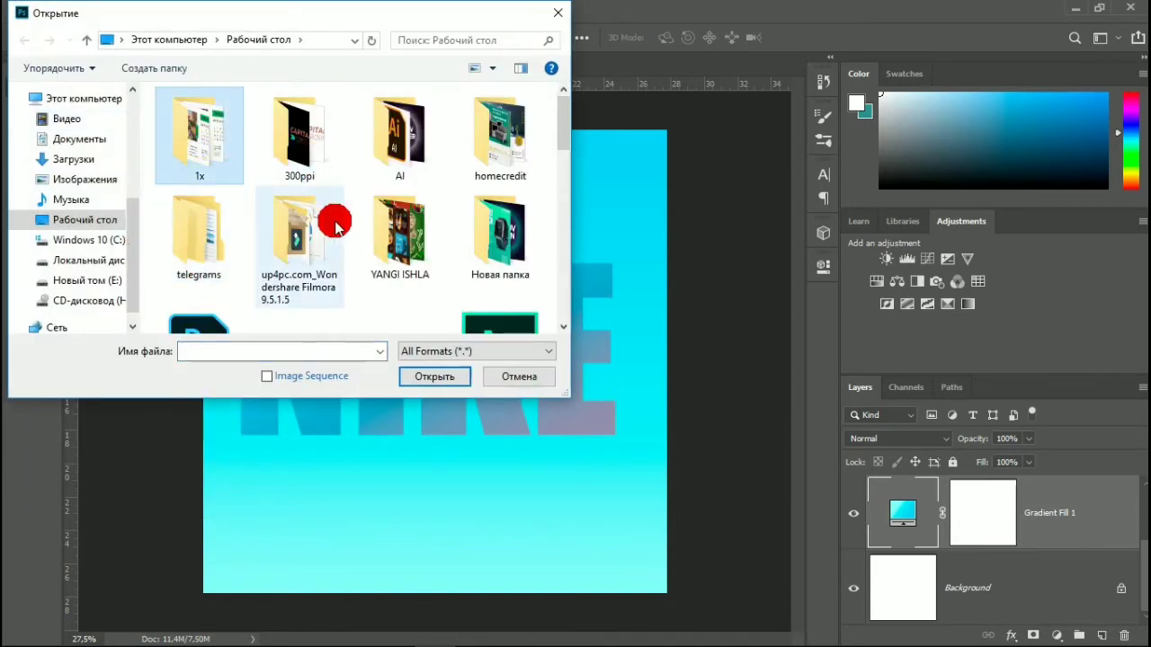
click(56, 159)
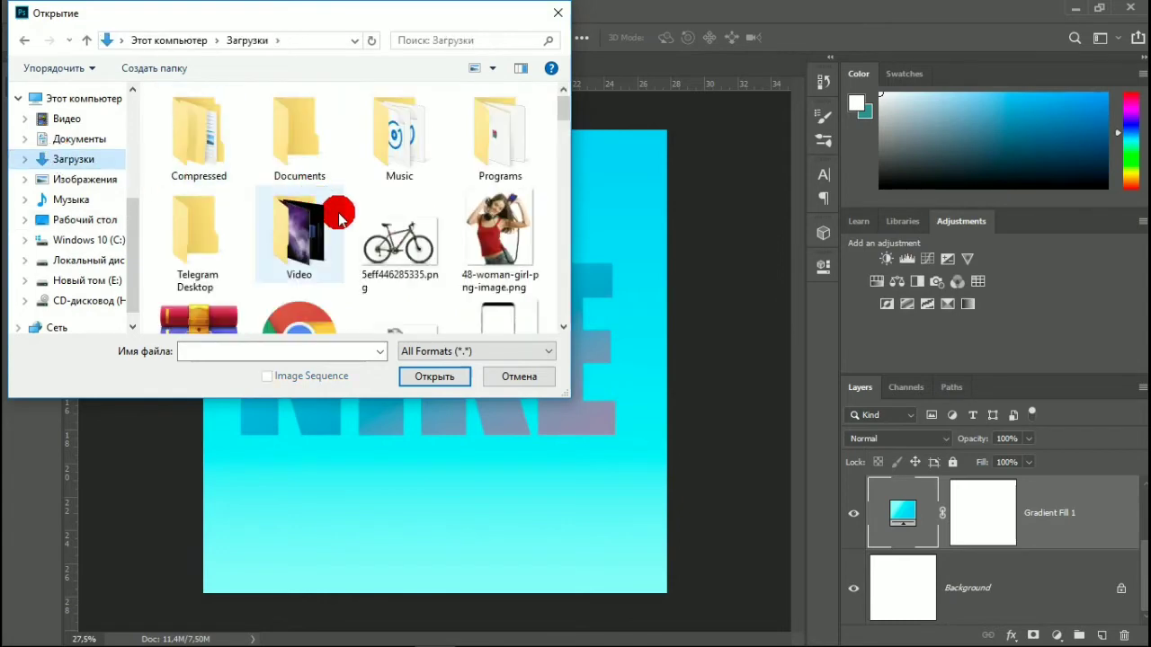
Find the purple Nike shoe image shoe-transparent-background-12.png in the Downloads folder and open it.
scroll(386, 288, down, 1)
scroll(459, 281, down, 1)
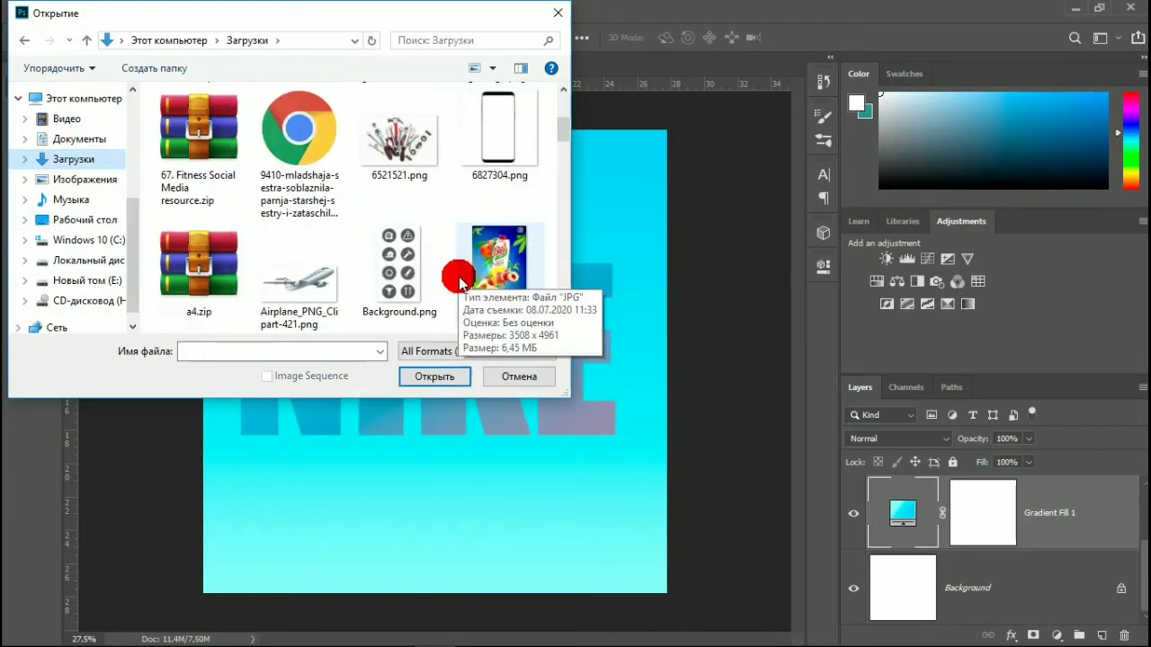
scroll(459, 281, down, 2)
scroll(458, 282, down, 1)
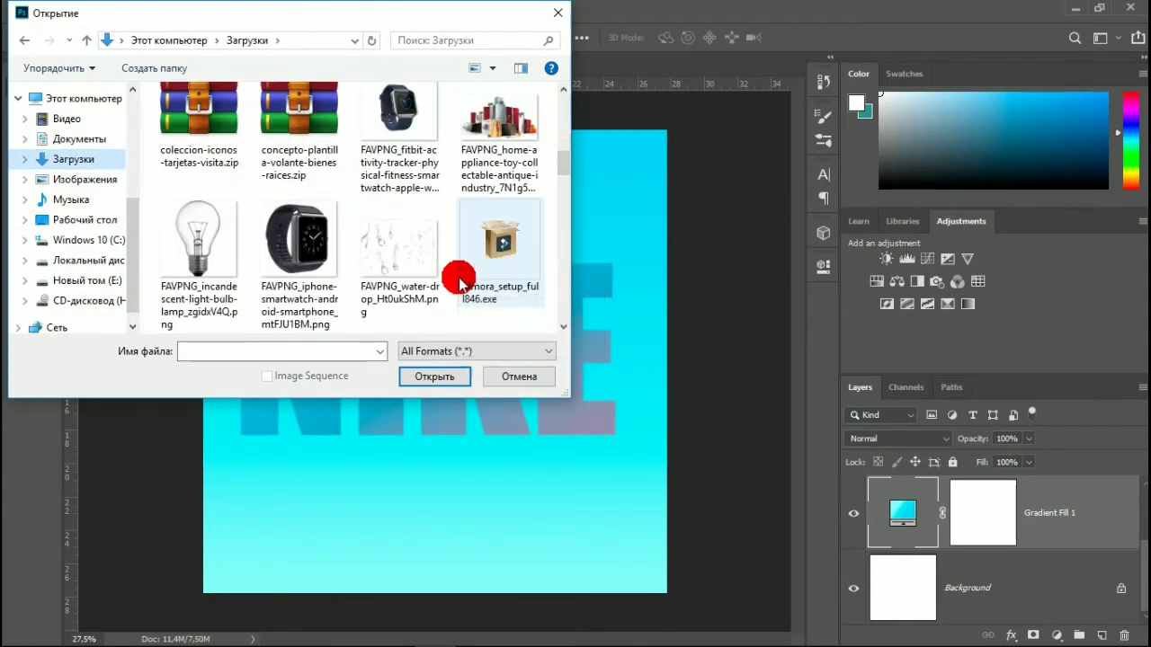
scroll(461, 282, down, 1)
scroll(460, 283, down, 1)
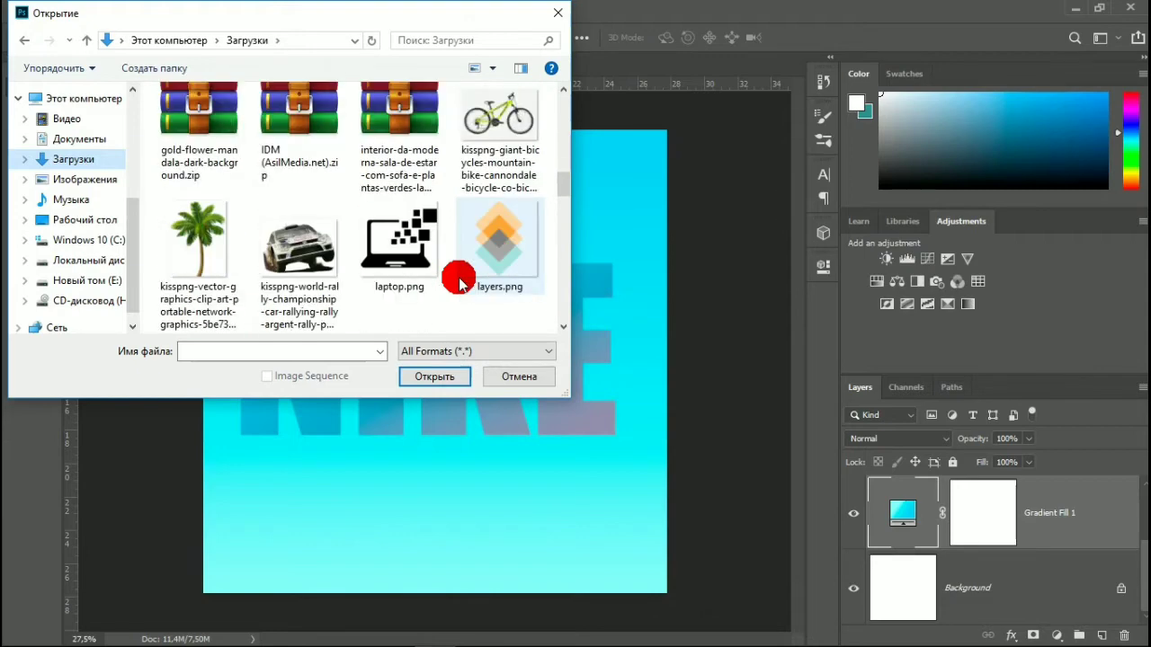
scroll(461, 283, down, 2)
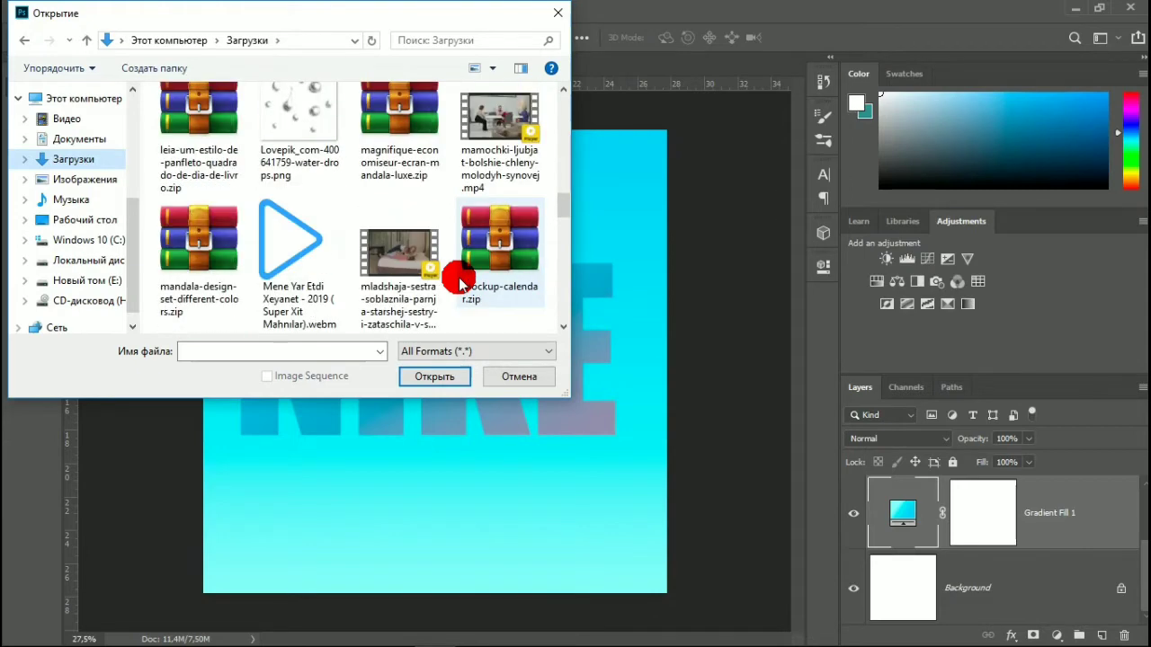
scroll(461, 284, up, 1)
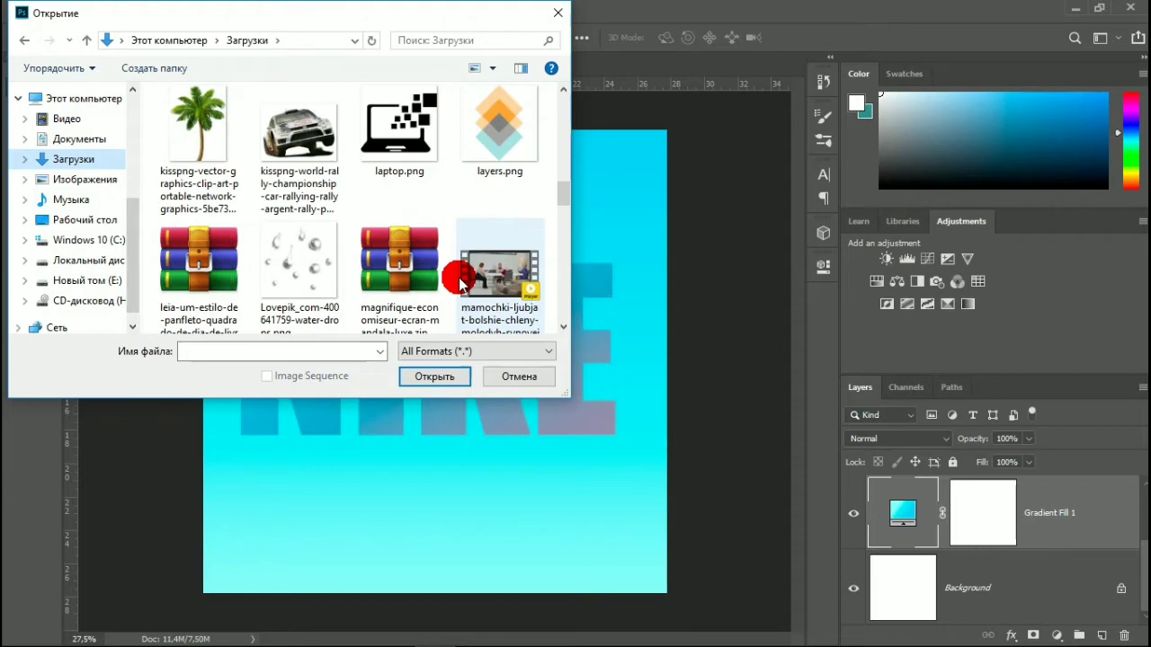
scroll(462, 273, up, 1)
scroll(461, 255, up, 1)
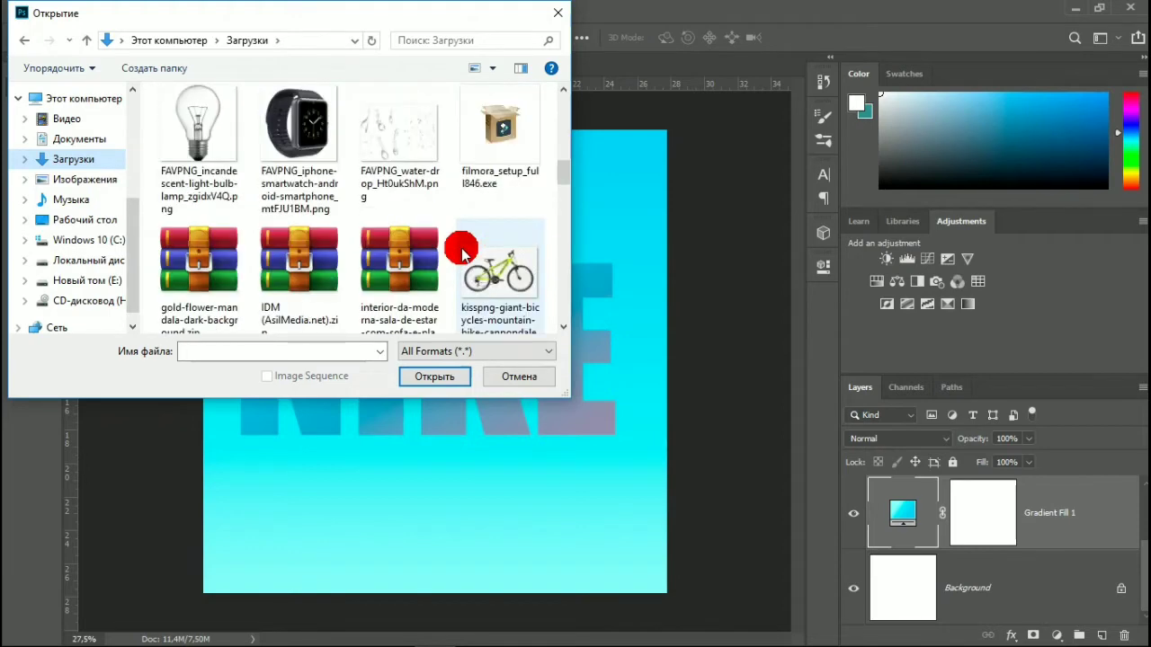
scroll(462, 256, up, 1)
scroll(461, 256, up, 2)
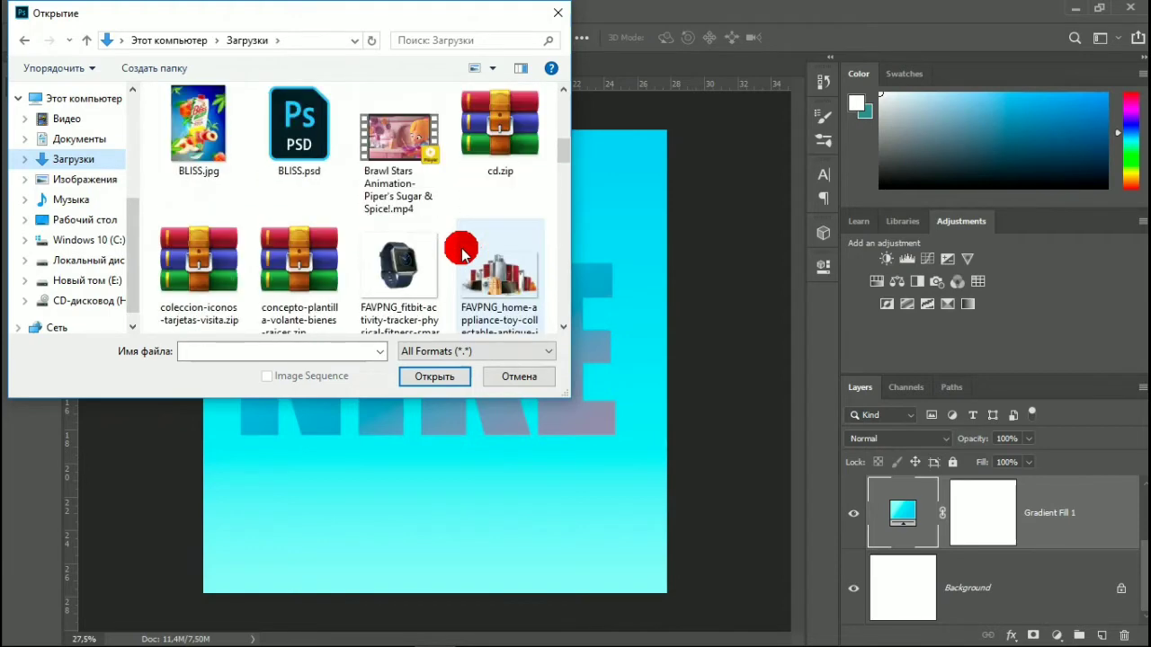
scroll(462, 255, up, 2)
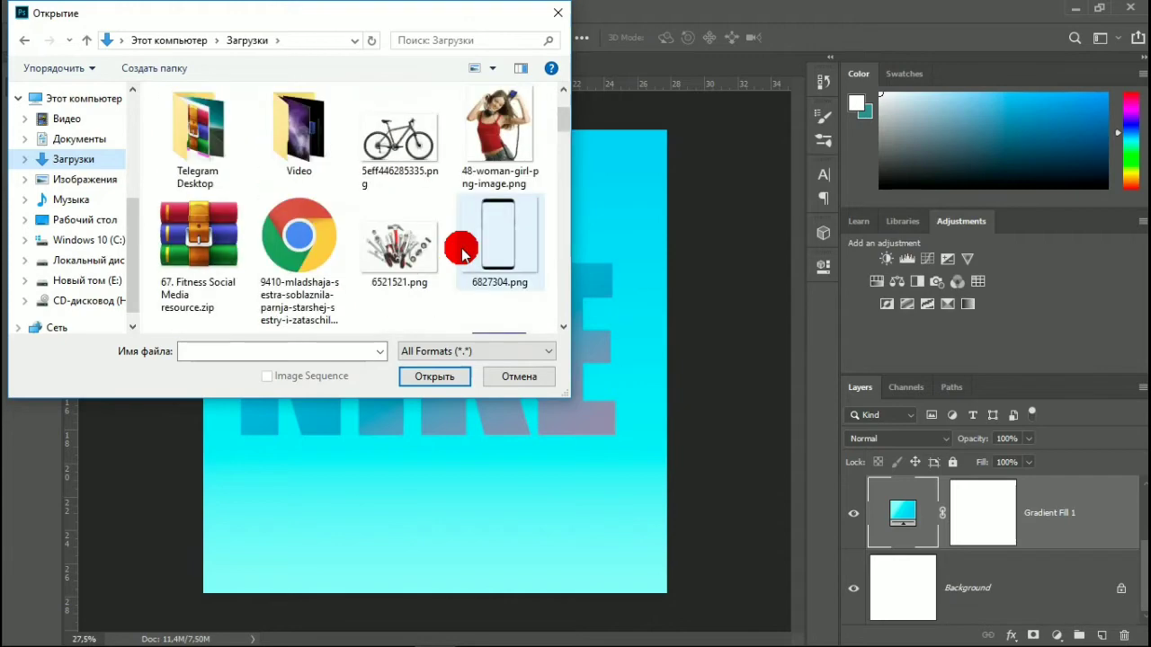
scroll(461, 255, up, 1)
scroll(461, 255, down, 4)
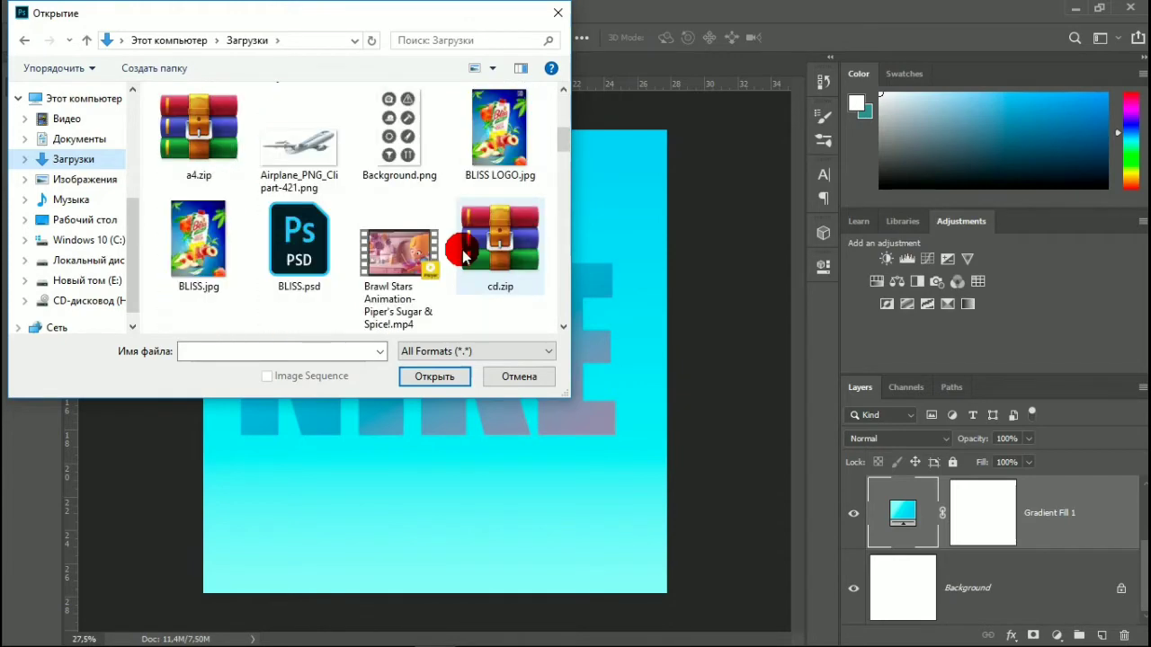
scroll(463, 257, down, 2)
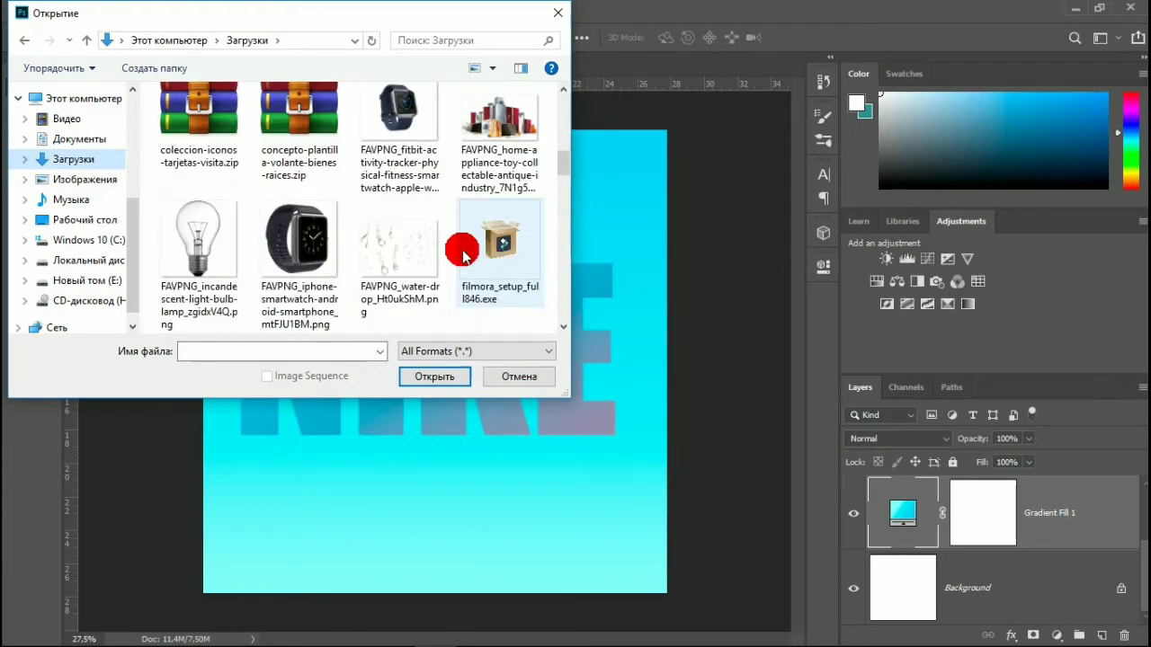
scroll(463, 257, down, 1)
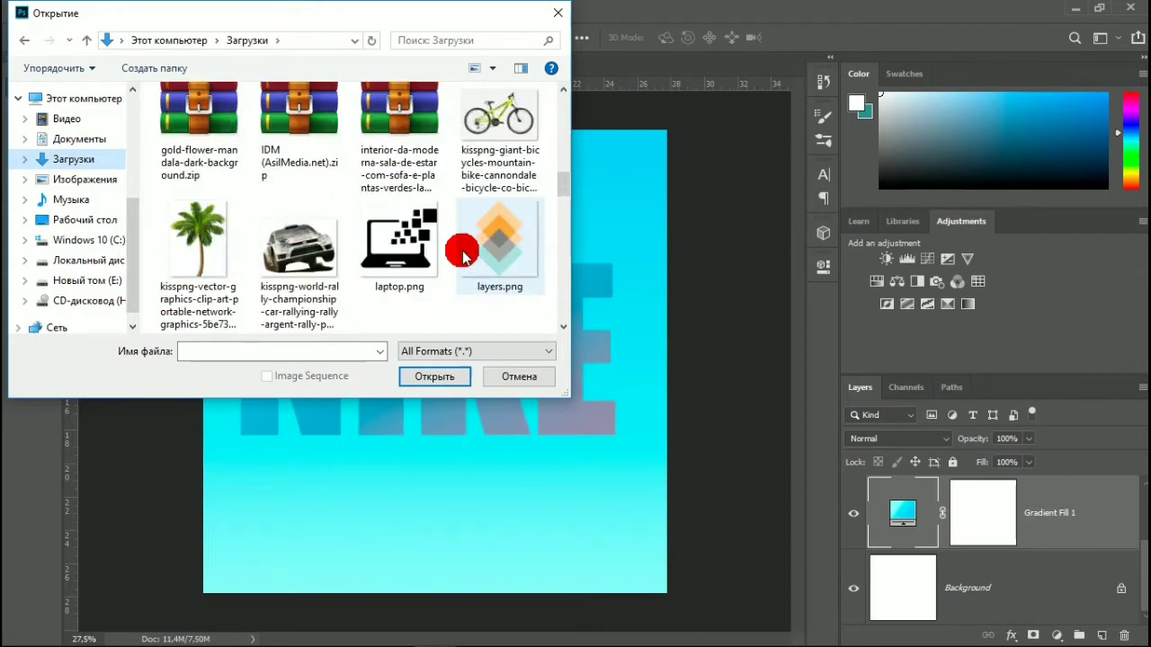
scroll(463, 257, down, 2)
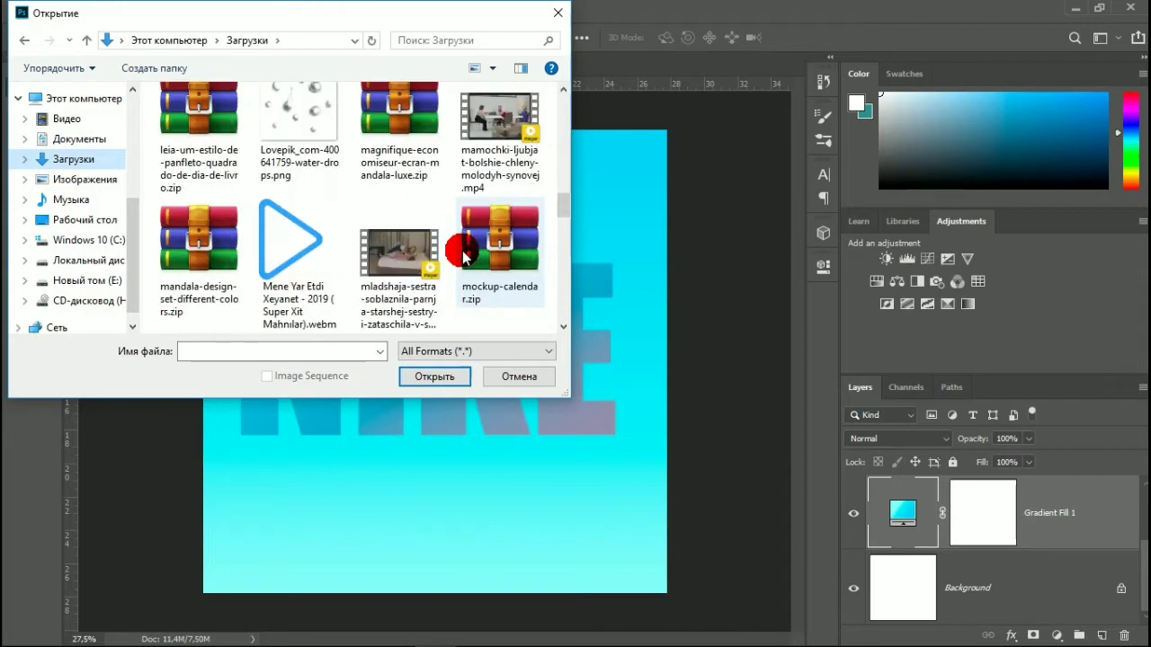
scroll(463, 256, down, 2)
scroll(463, 256, down, 1)
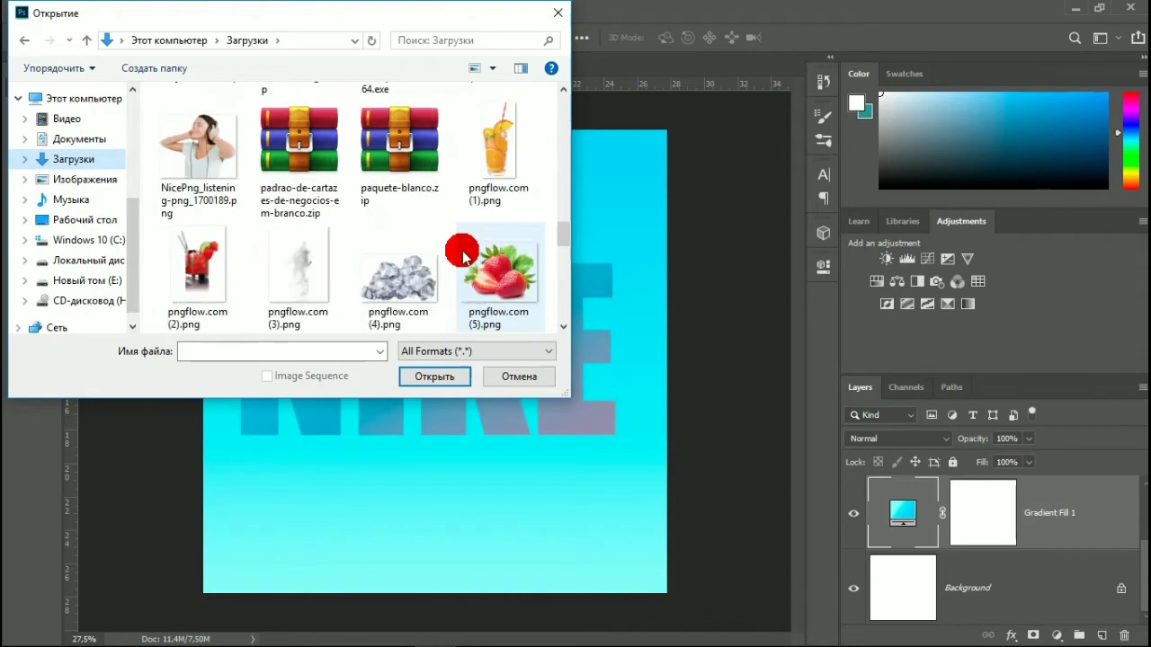
scroll(463, 257, down, 4)
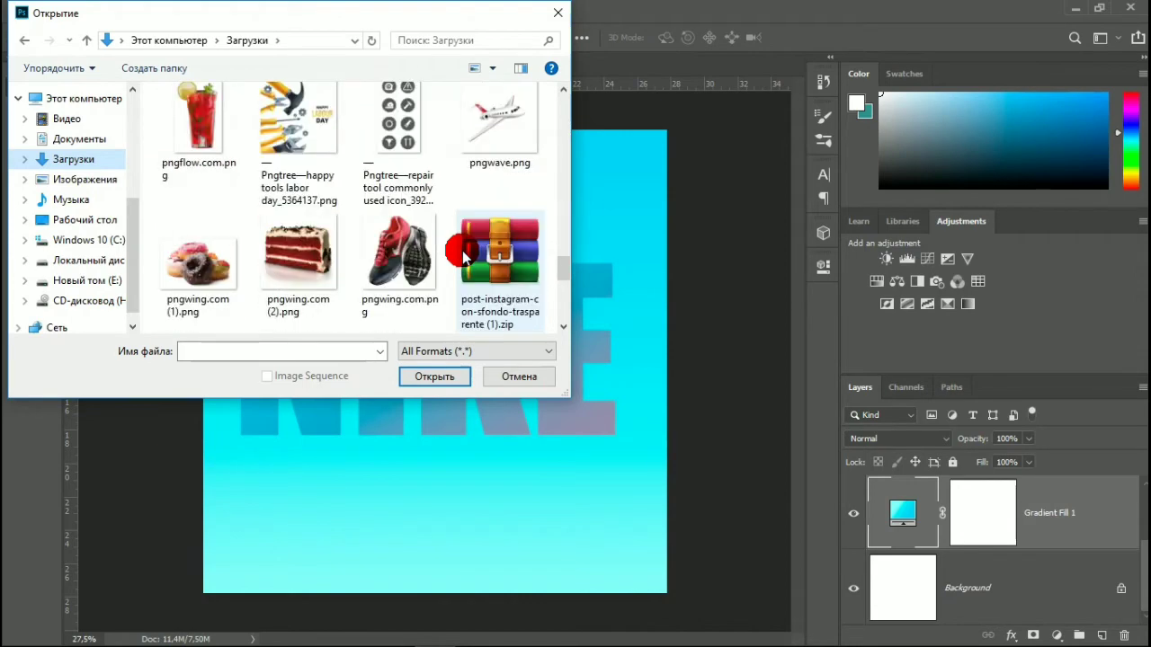
scroll(463, 256, down, 1)
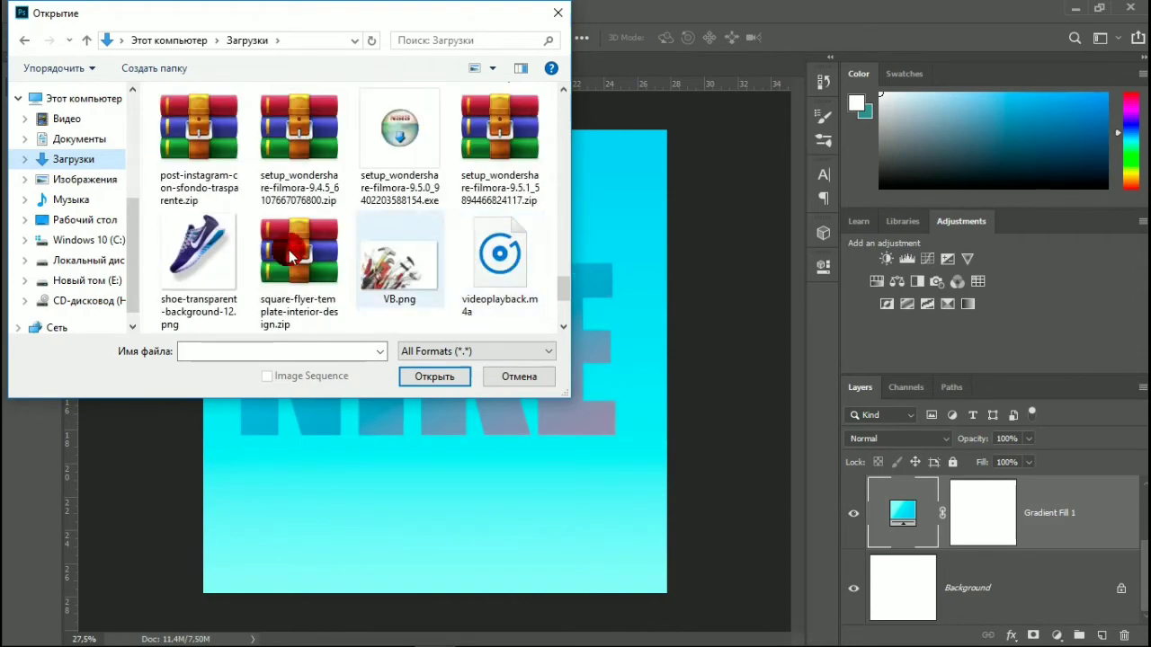
click(211, 240)
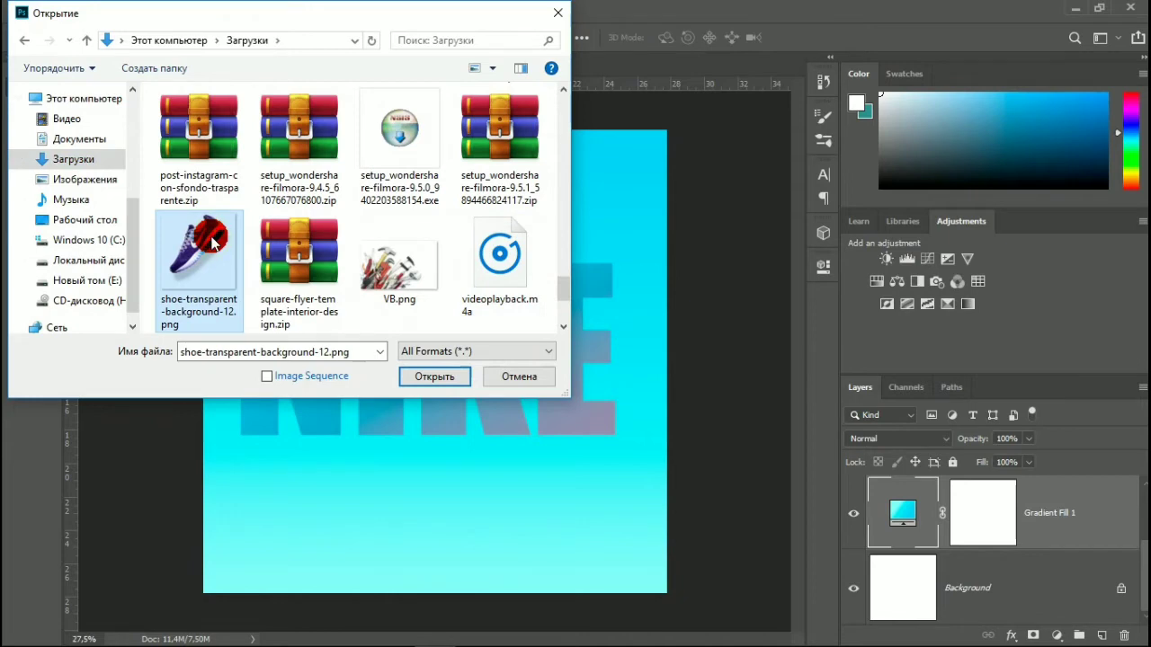
click(435, 376)
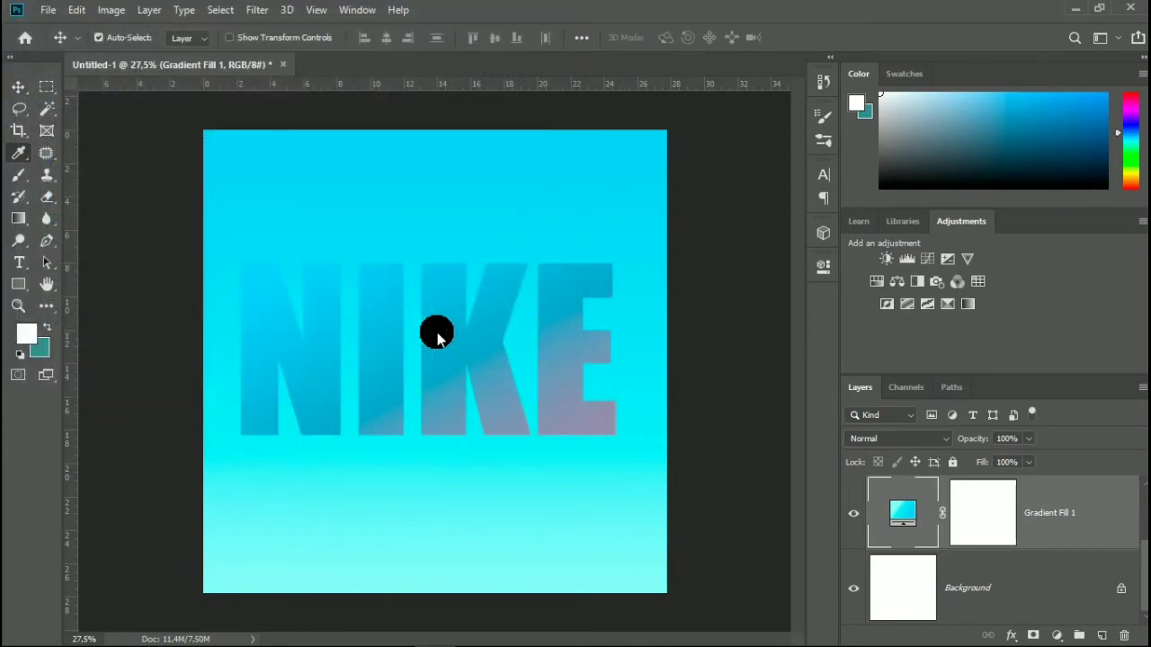
click(656, 309)
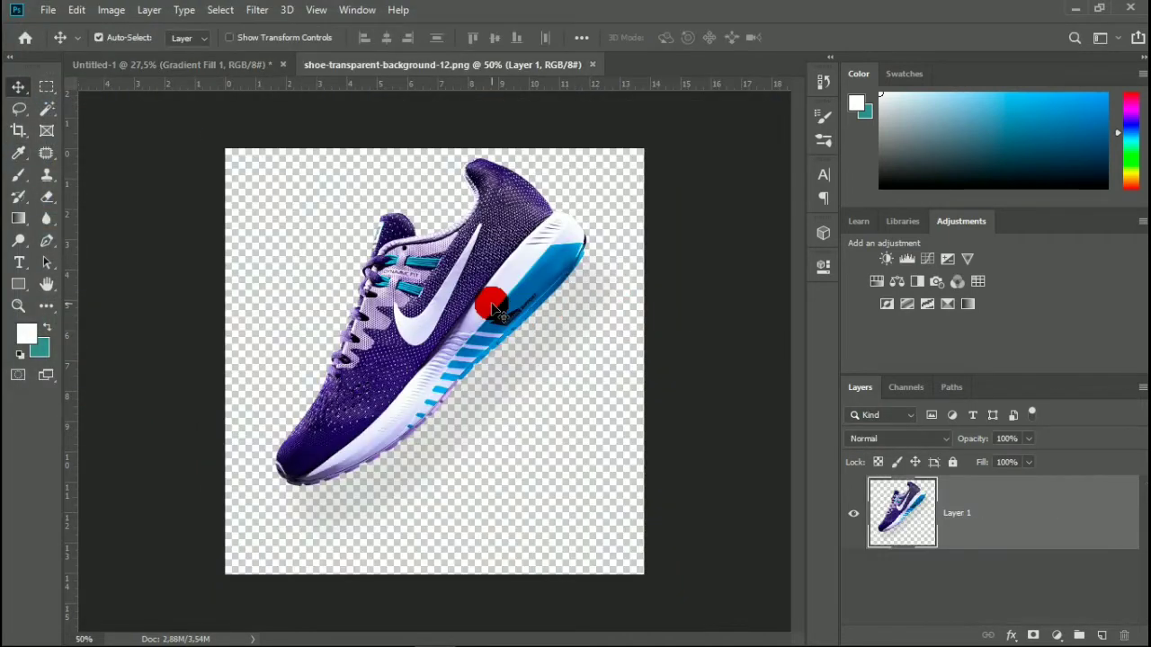
Bring the shoe into the Untitled-1 document and stack its layer above the NIKE text, over the middle of the lettering.
drag(497, 311, 404, 297)
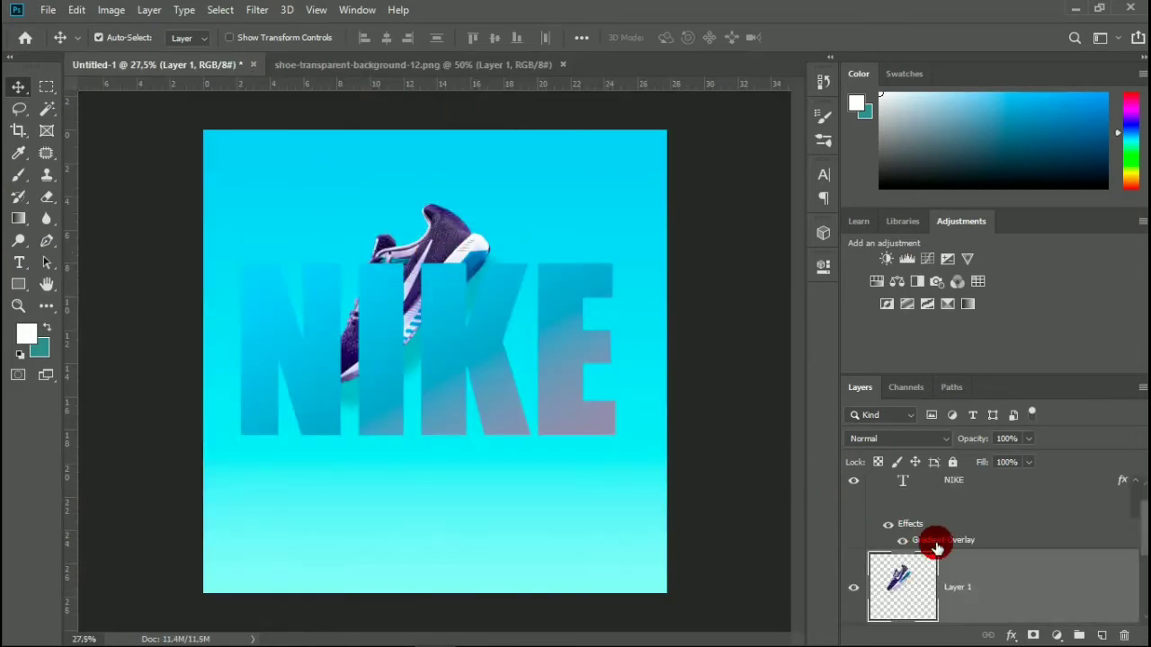
drag(1000, 583, 1006, 480)
drag(418, 295, 416, 340)
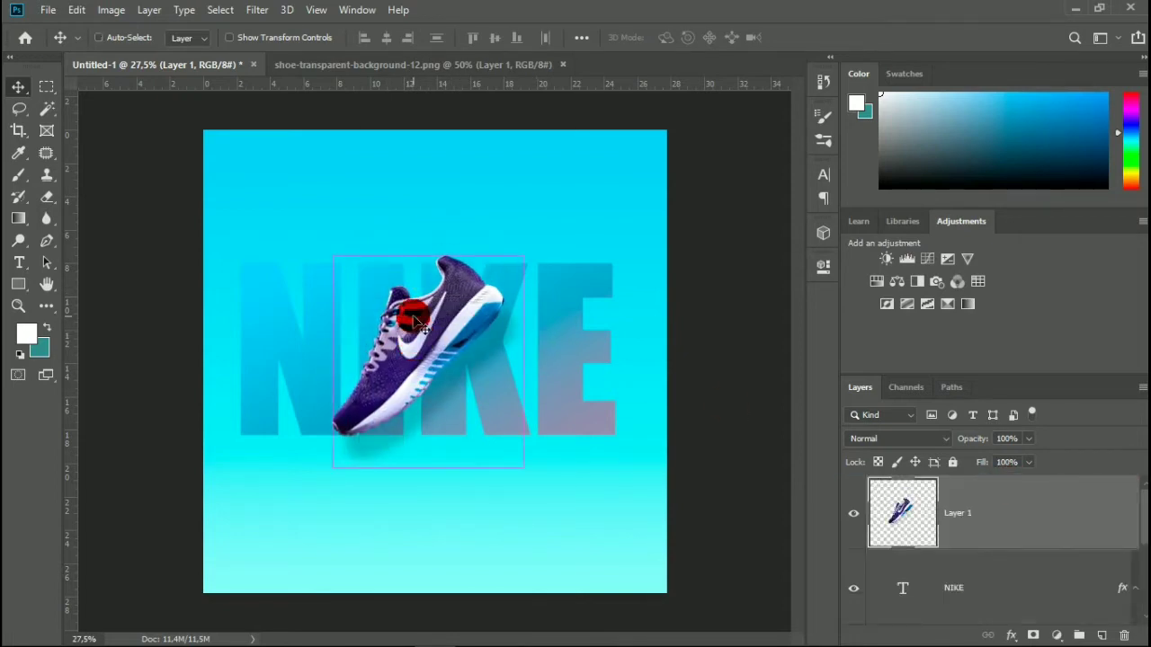
Scale the shoe layer up proportionally to about 139% and keep it horizontally centred over the NIKE lettering.
key(ctrl+t)
drag(526, 257, 570, 226)
drag(491, 318, 501, 317)
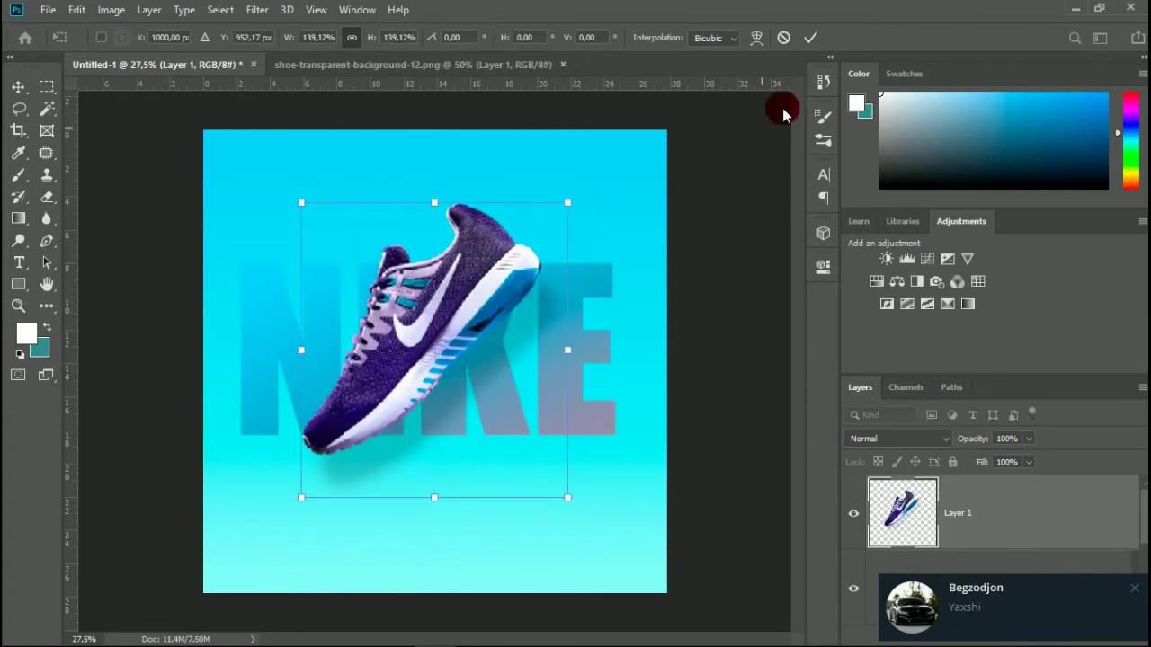
click(811, 37)
click(1134, 583)
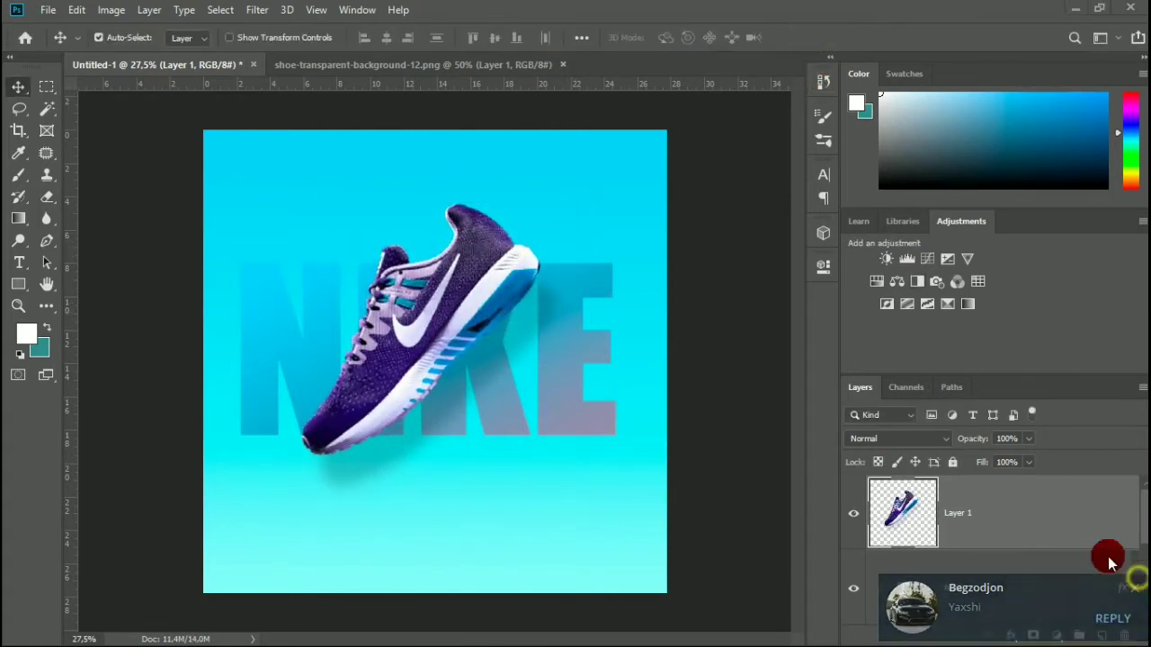
drag(483, 307, 483, 305)
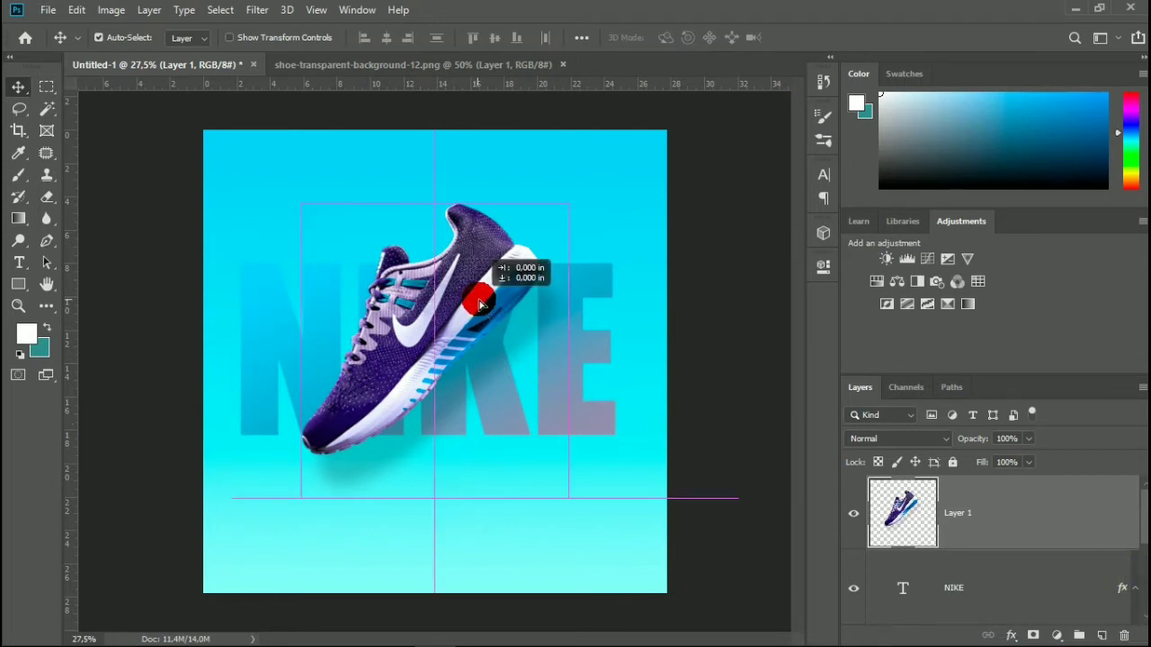
scroll(399, 307, up, 2)
scroll(398, 307, down, 1)
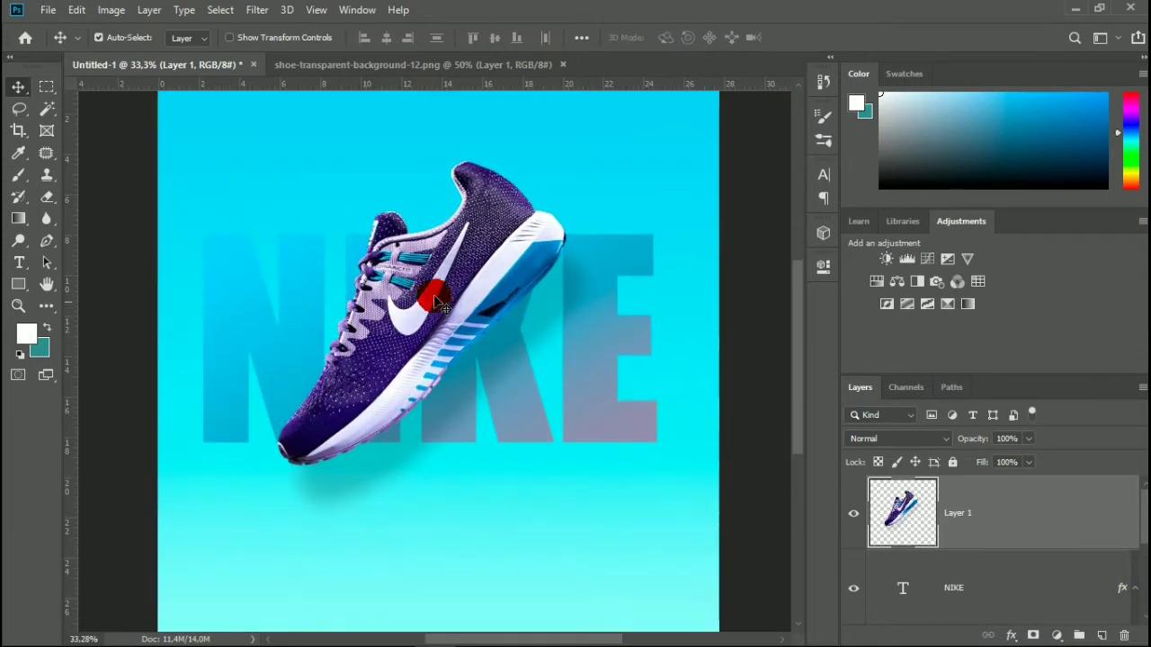
mouse_move(483, 282)
mouse_down()
mouse_move(500, 261)
mouse_move(490, 283)
mouse_up()
scroll(490, 283, down, 3)
scroll(490, 286, up, 2)
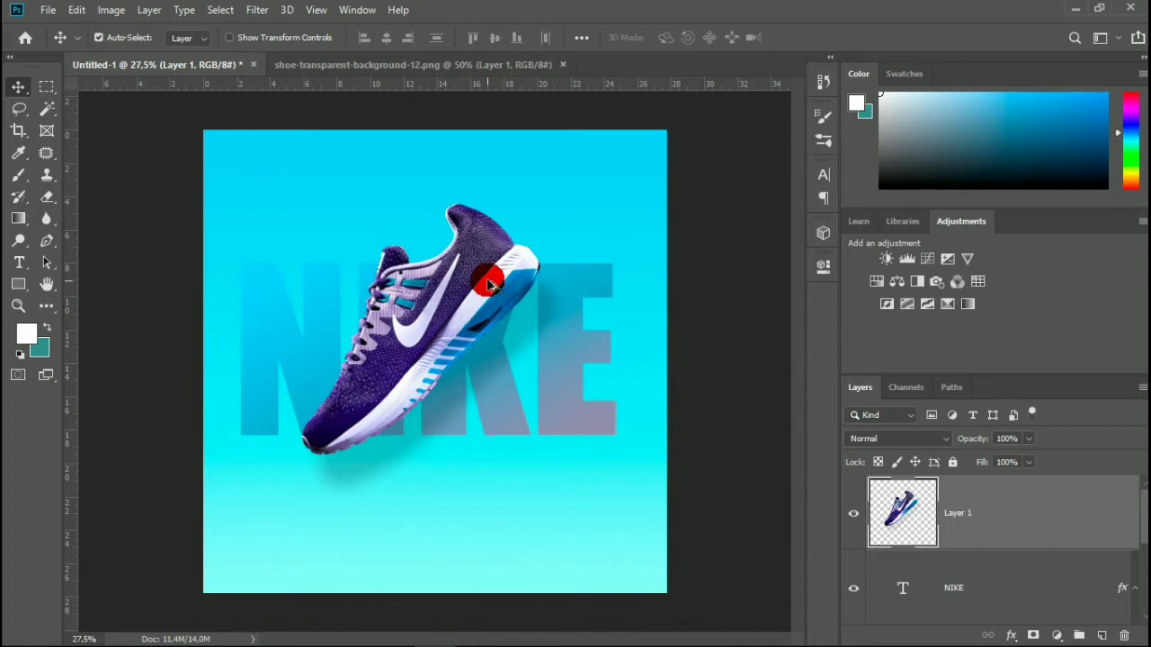
Add the text JUST DO IT in white 142 pt Impact in a new text box near the canvas's lower edge.
scroll(478, 376, up, 3)
scroll(504, 400, up, 2)
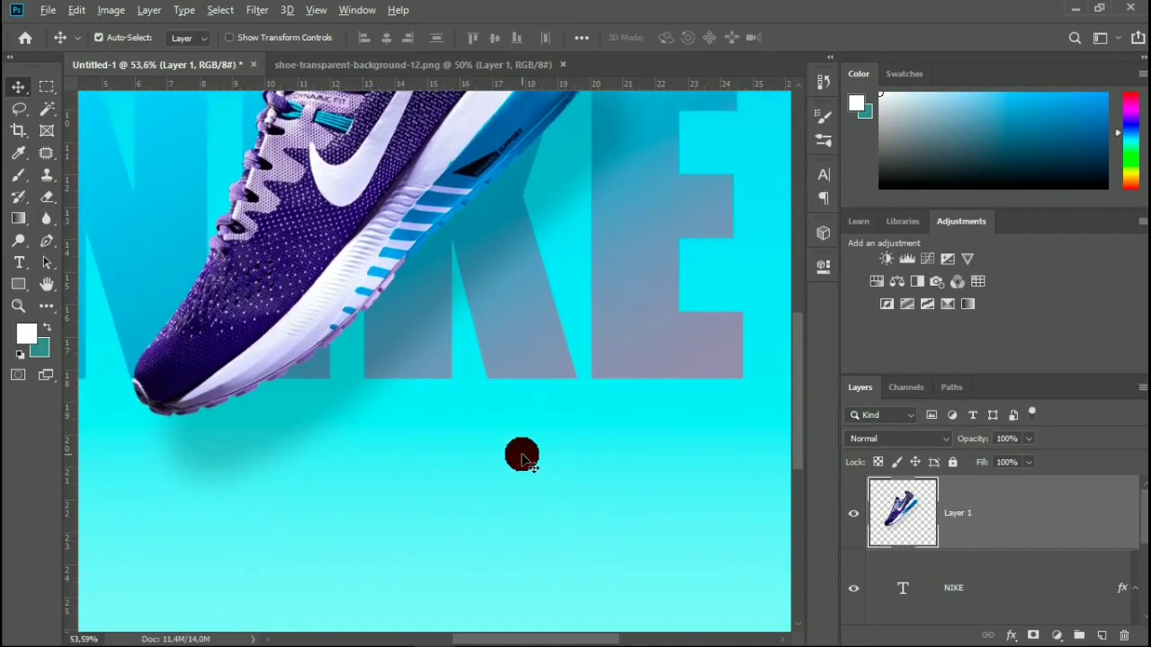
scroll(523, 457, up, 1)
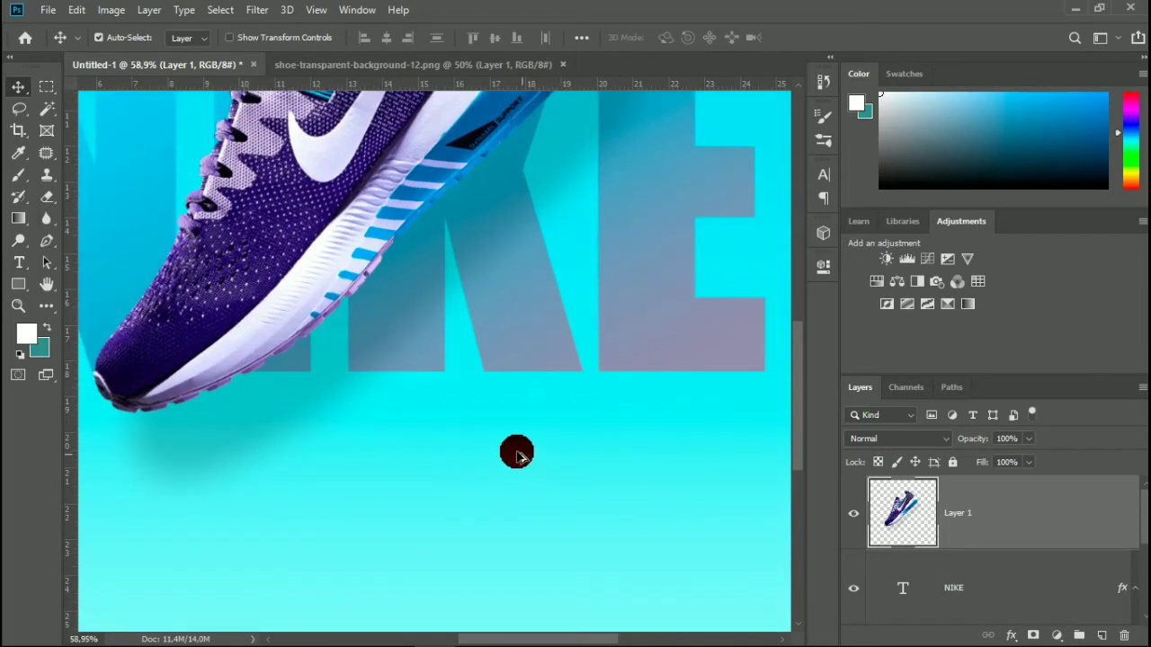
click(20, 258)
scroll(197, 441, down, 3)
click(170, 425)
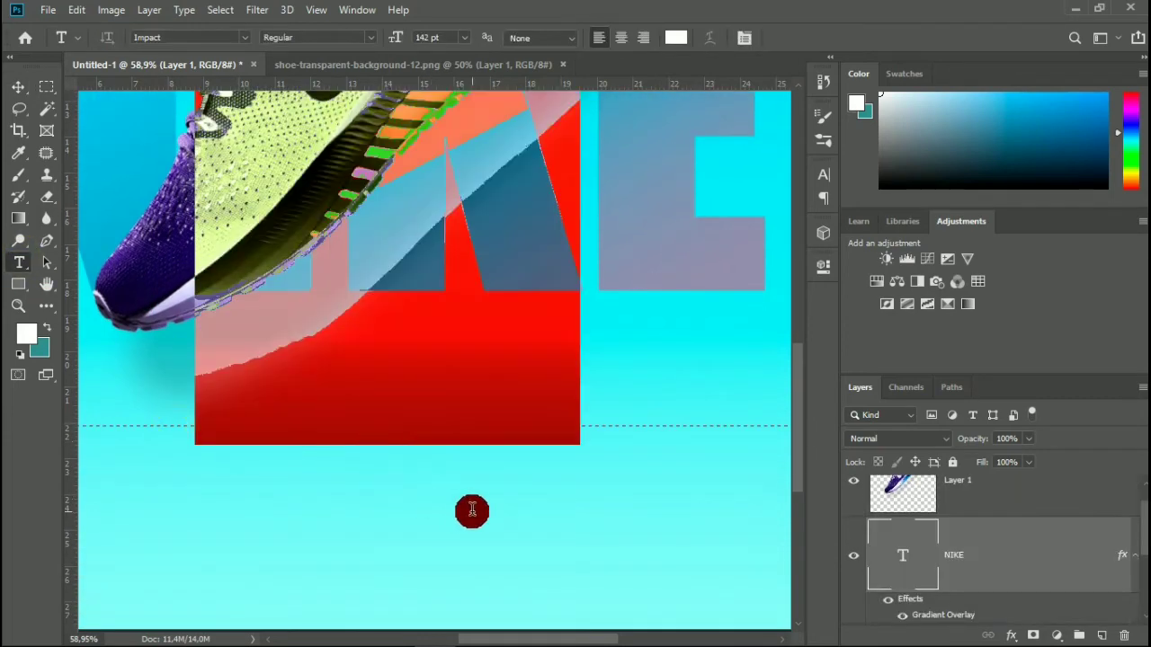
click(801, 36)
scroll(503, 312, down, 3)
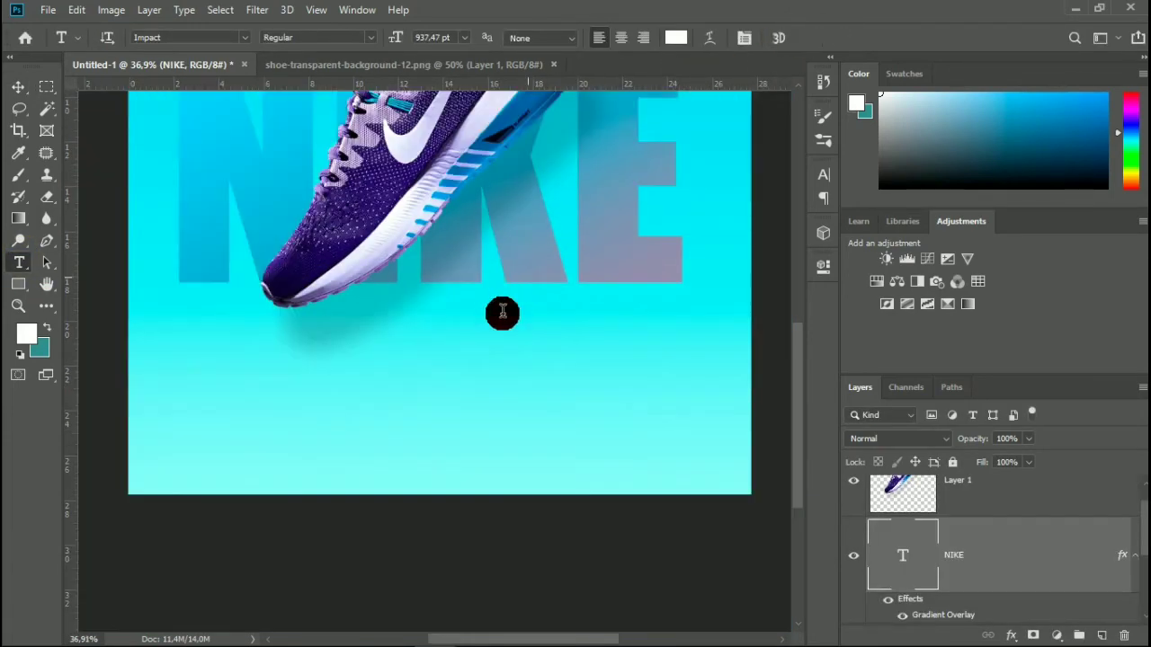
drag(340, 433, 655, 494)
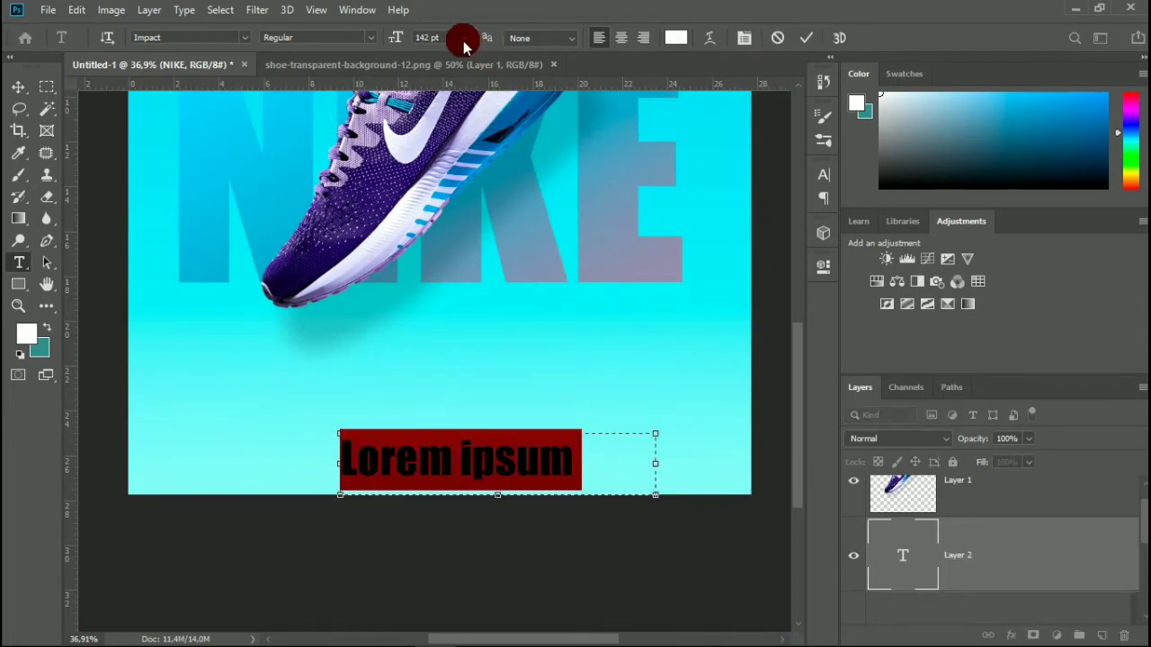
text(JUST DO IT)
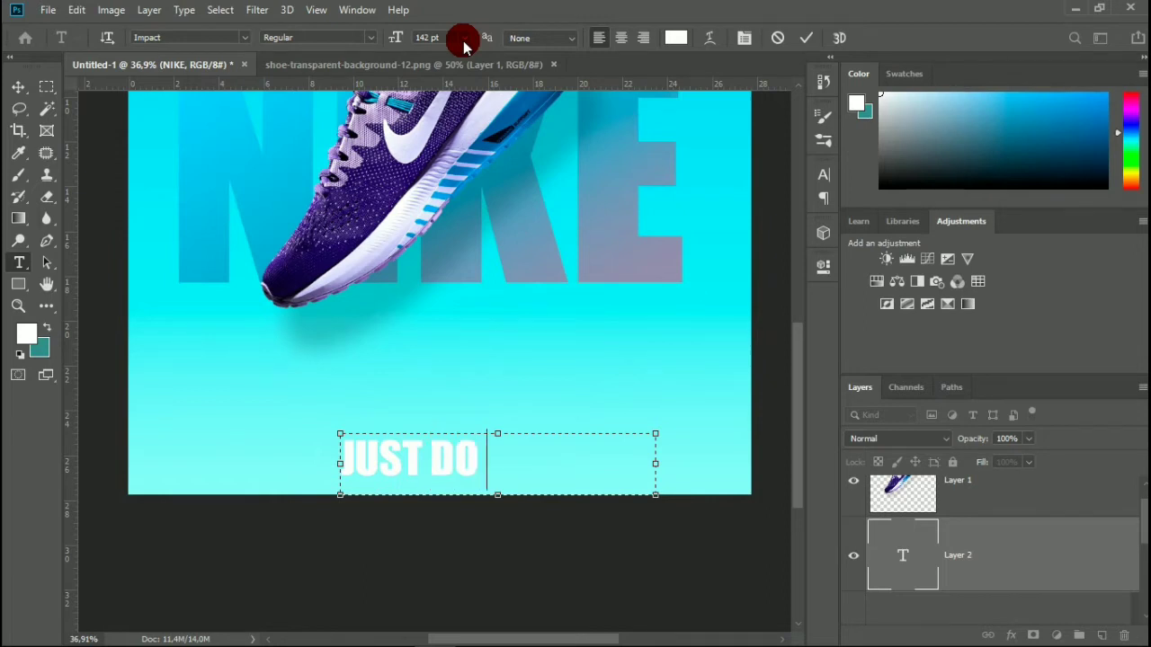
click(806, 38)
Move the JUST DO IT text up to sit just beneath the E of the NIKE lettering.
click(18, 86)
drag(438, 458, 606, 323)
scroll(606, 323, up, 5)
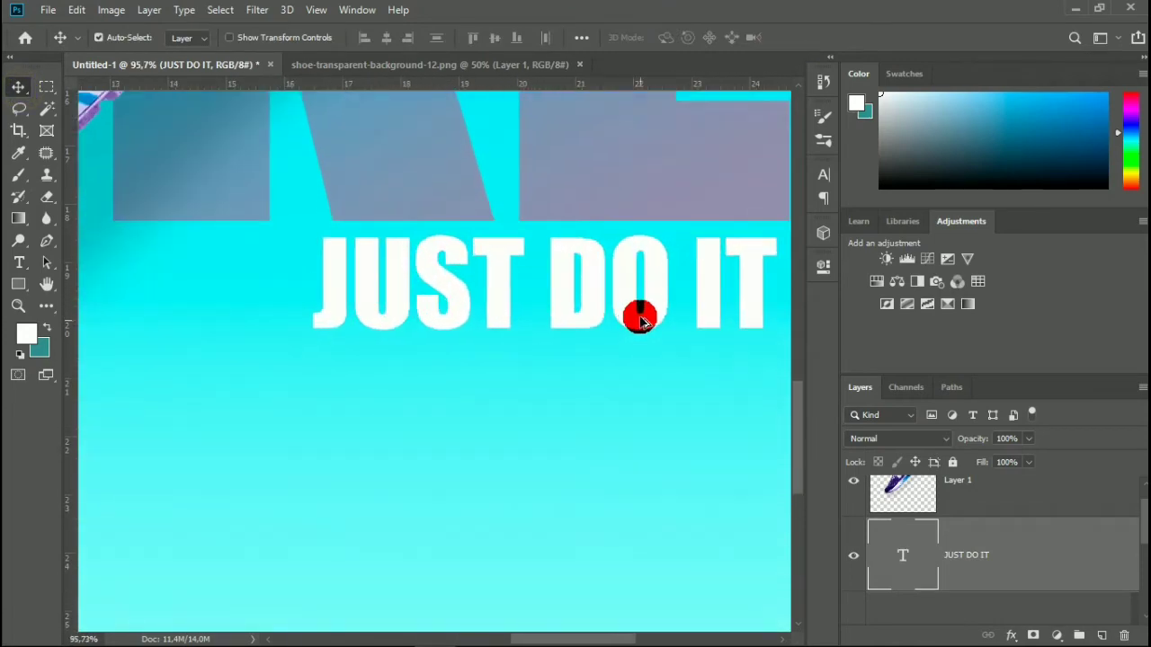
scroll(640, 281, up, 3)
drag(629, 278, 638, 285)
Add a vertical guide and place it exactly on the right edge of the letter E in NIKE.
drag(71, 314, 661, 327)
drag(630, 310, 664, 310)
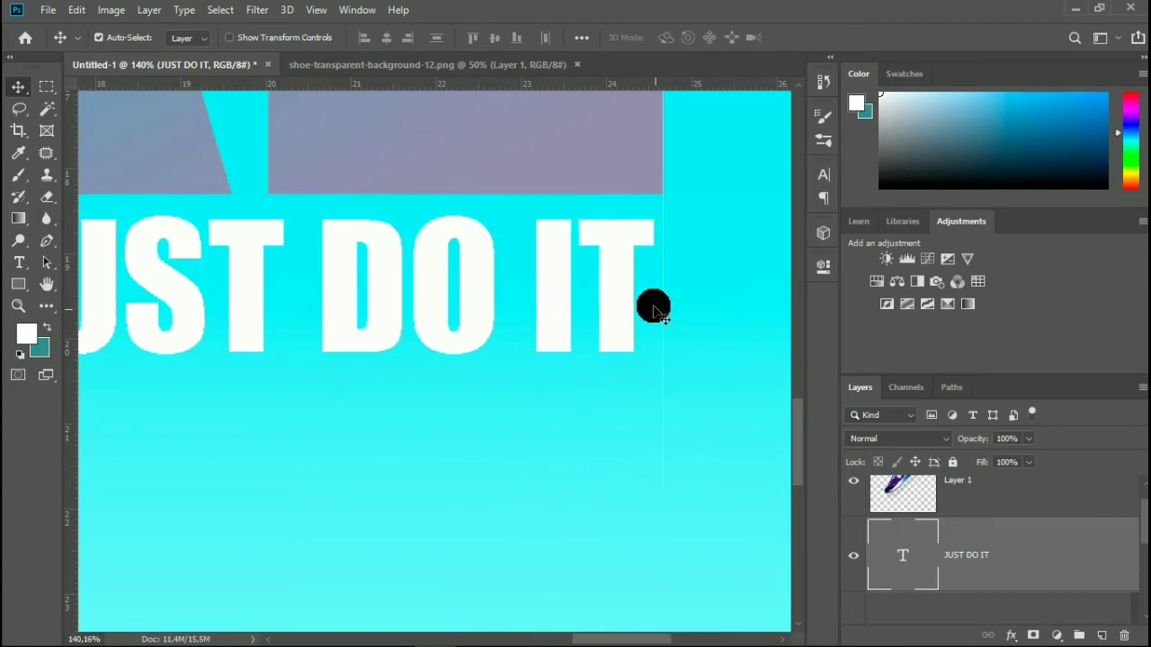
scroll(660, 193, up, 8)
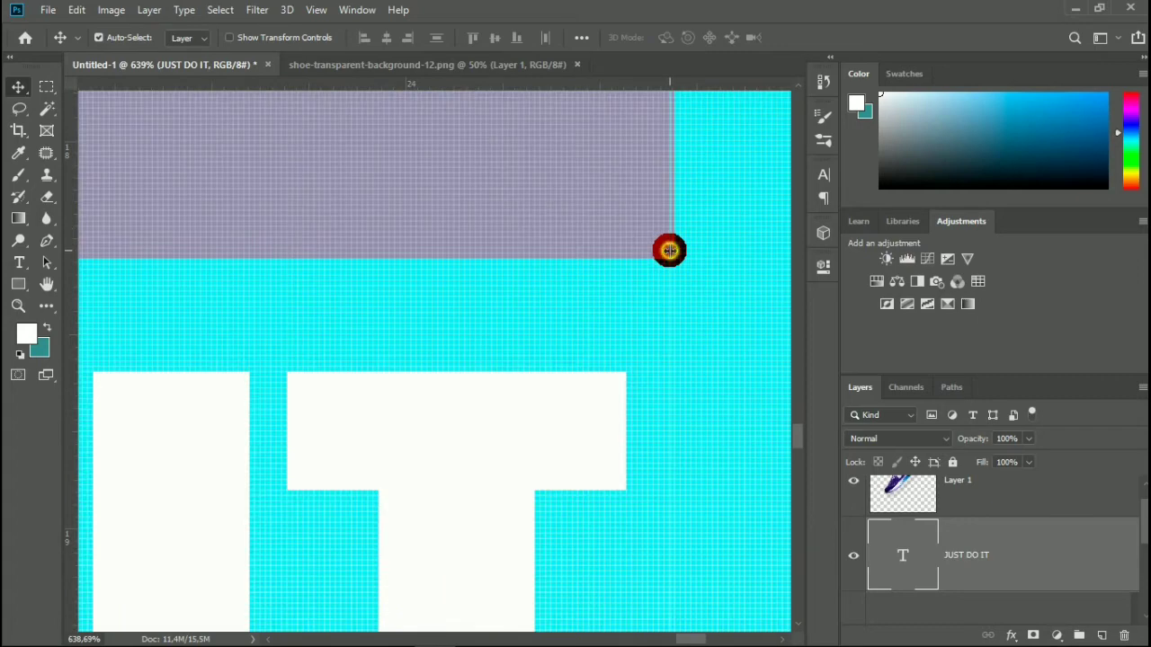
drag(669, 251, 675, 252)
Align the right edge of the JUST DO IT text precisely with the vertical guide.
drag(565, 396, 614, 420)
scroll(620, 423, up, 3)
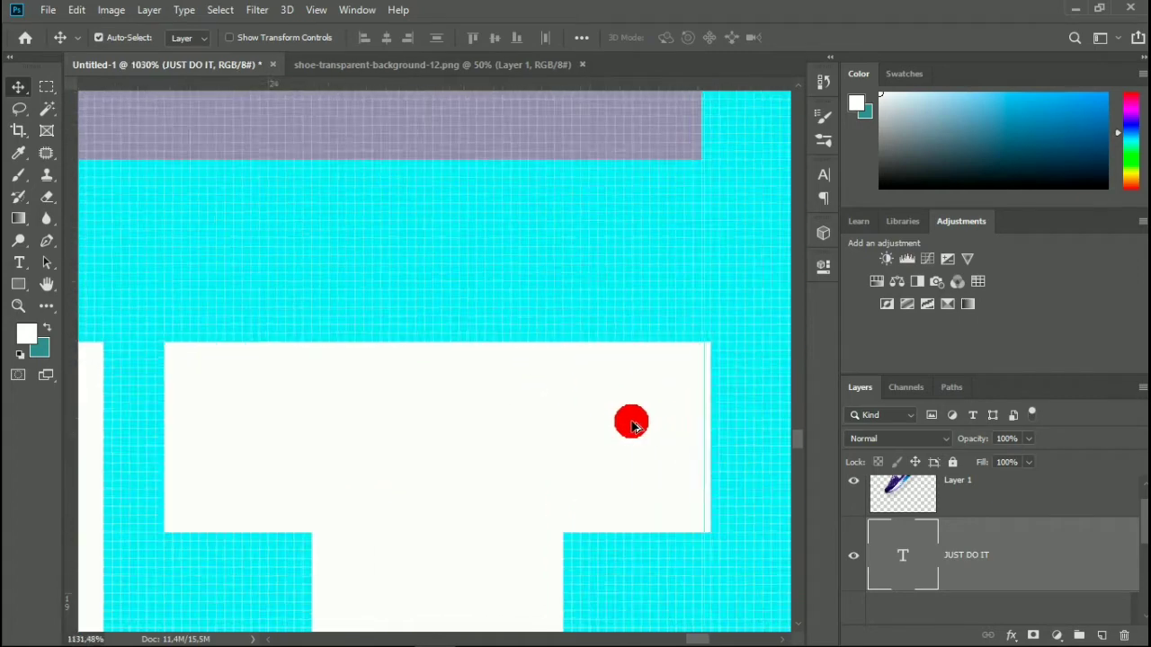
scroll(632, 424, up, 2)
drag(684, 424, 673, 423)
scroll(681, 421, up, 3)
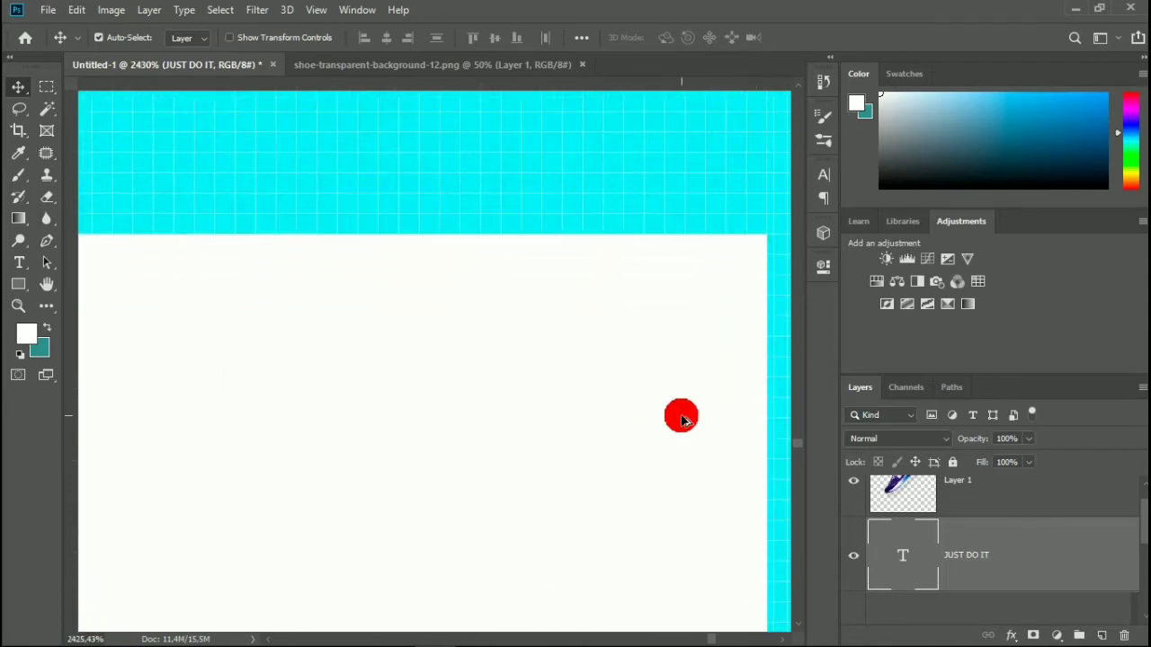
scroll(681, 419, up, 2)
drag(647, 365, 663, 367)
Remove the vertical guide from the canvas.
scroll(665, 366, down, 3)
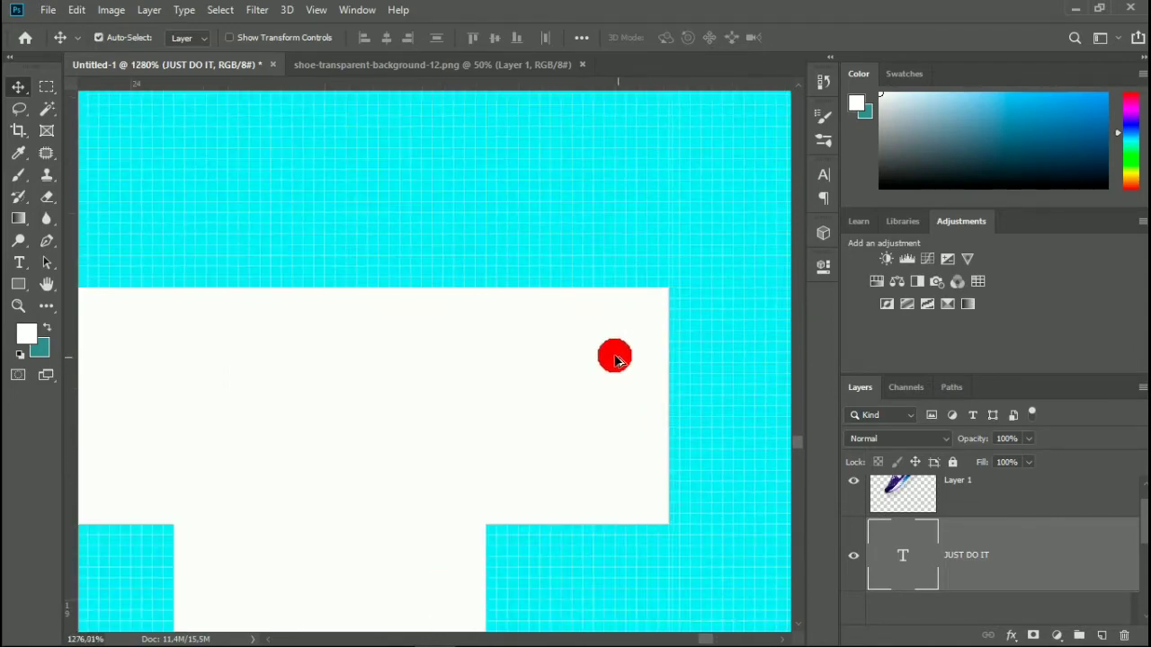
scroll(615, 360, down, 8)
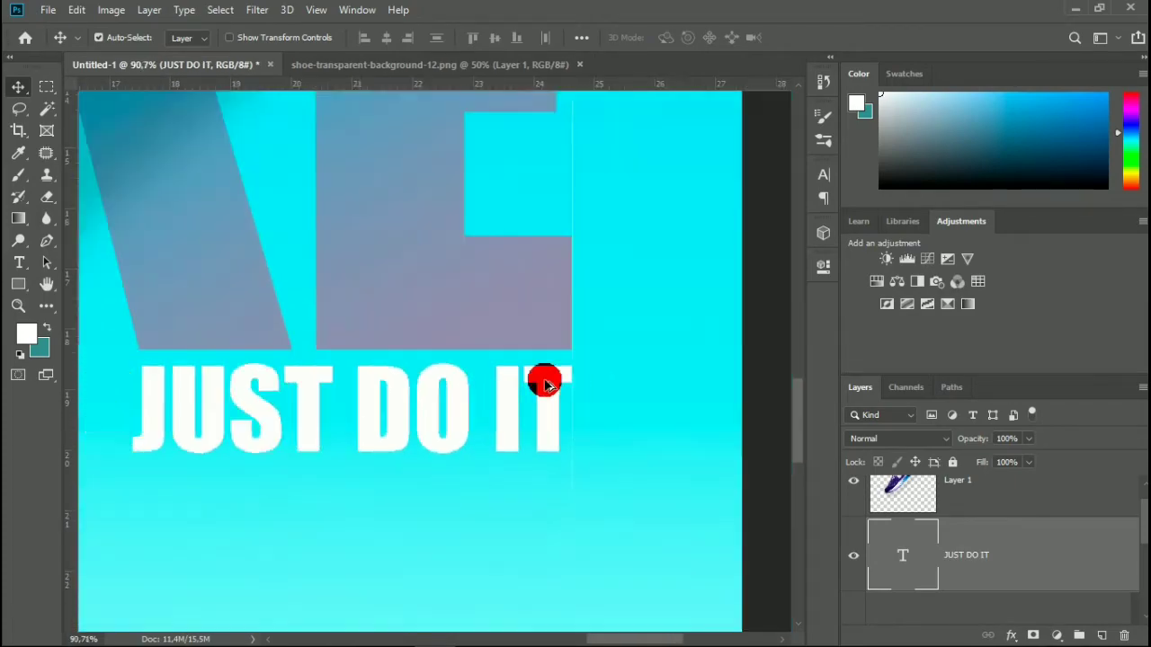
scroll(545, 384, down, 2)
scroll(545, 384, down, 3)
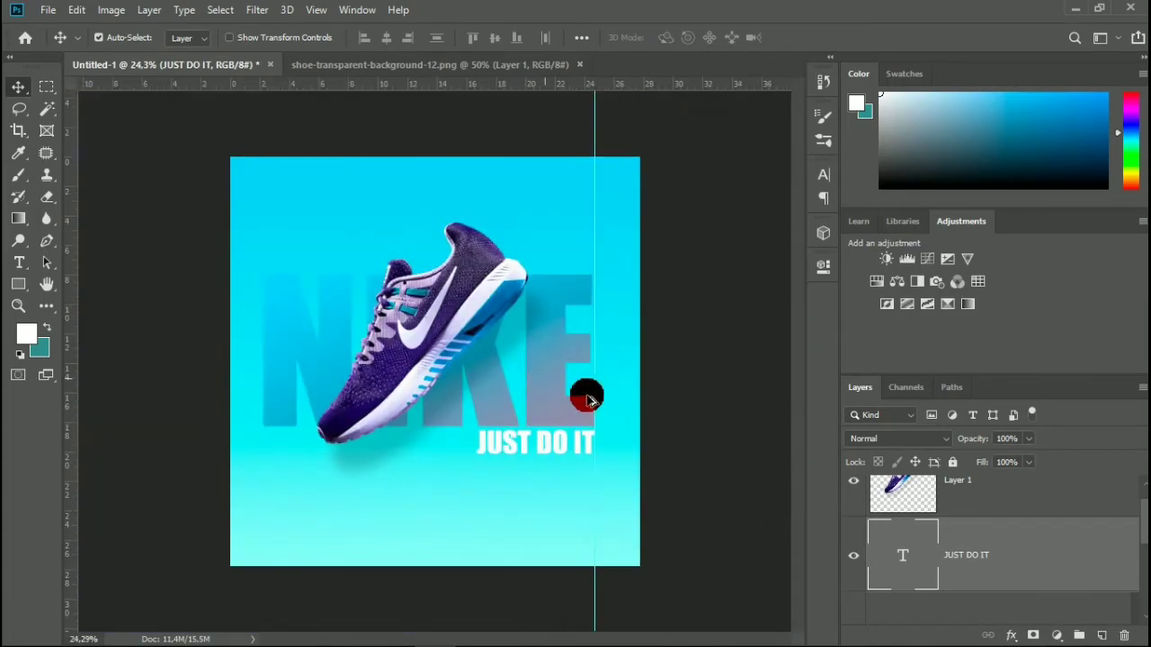
drag(594, 363, 57, 342)
scroll(186, 360, down, 1)
scroll(304, 376, up, 1)
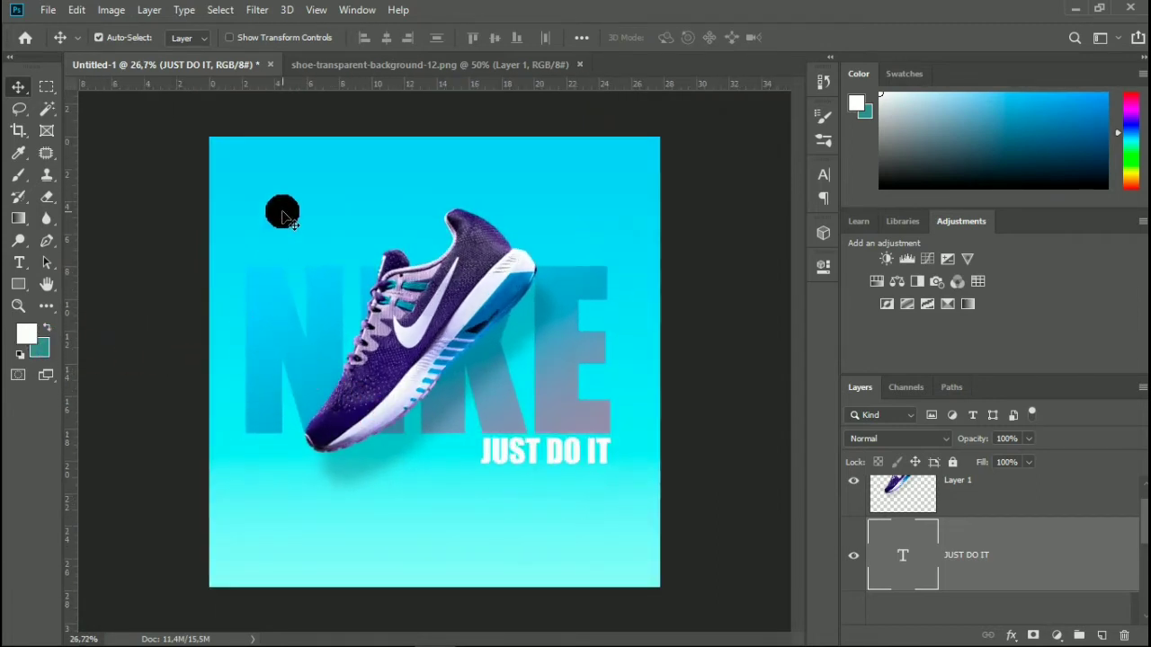
Duplicate the JUST DO IT text layer and place the copy above the N of the NIKE lettering.
scroll(281, 215, up, 3)
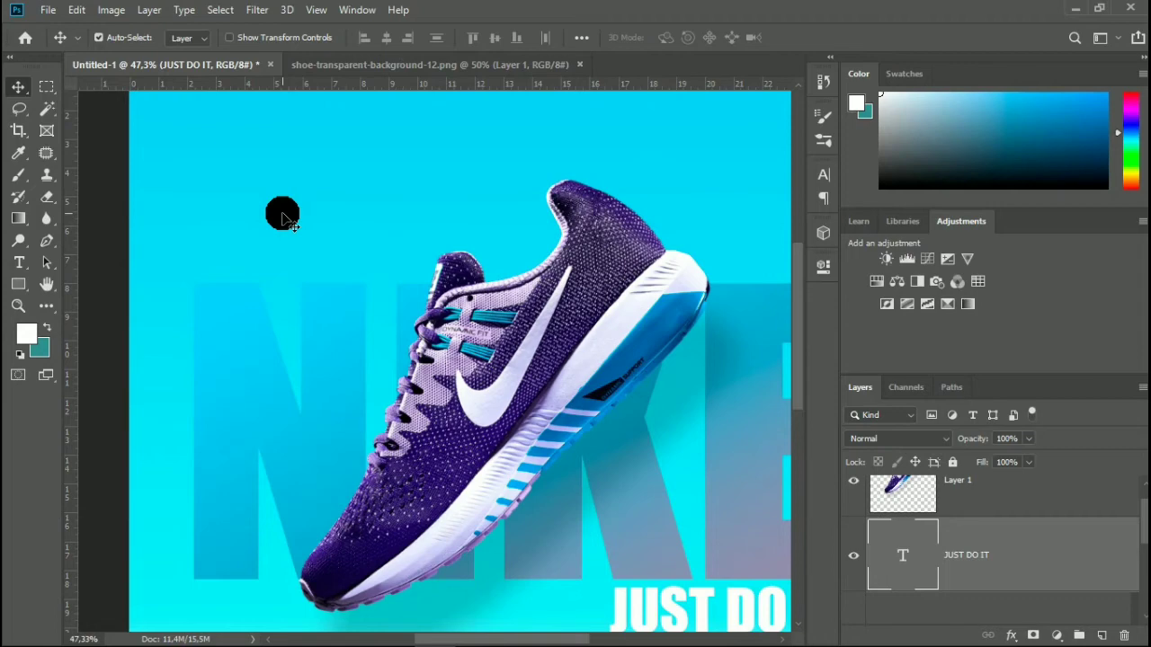
scroll(296, 258, up, 3)
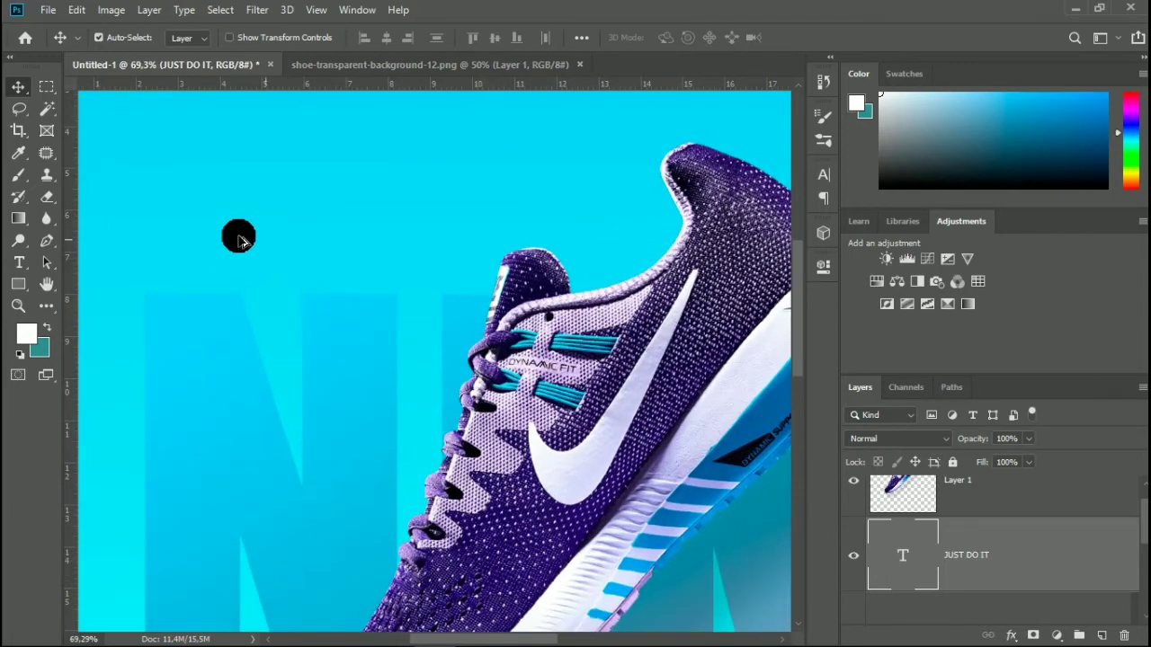
scroll(411, 347, down, 4)
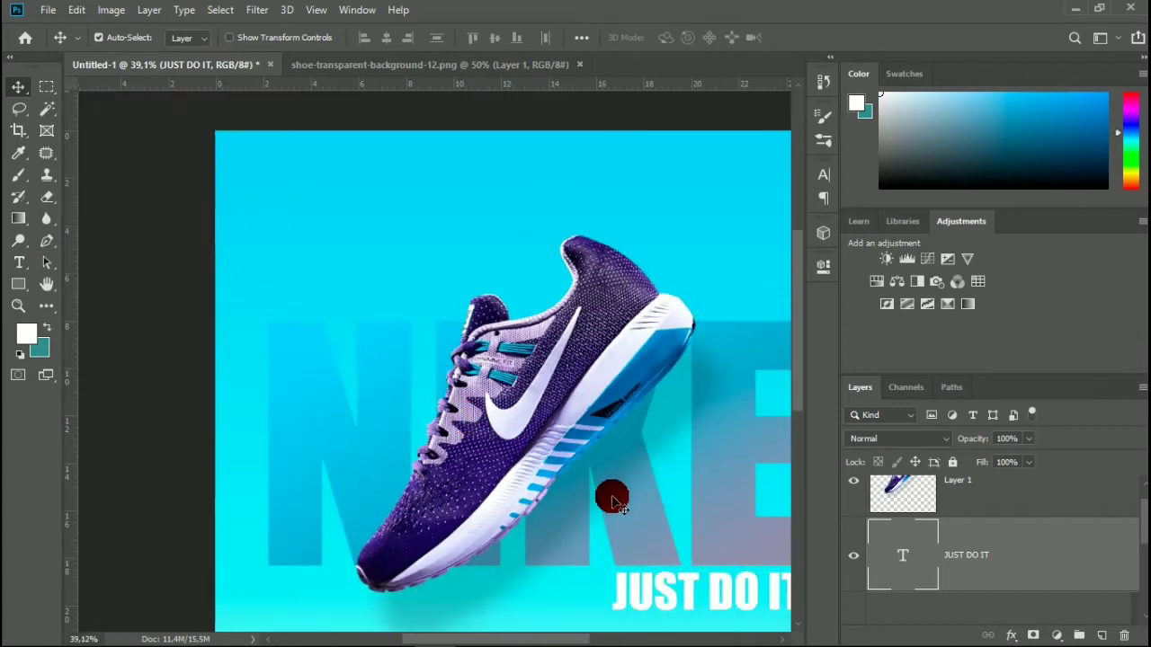
drag(1037, 555, 1101, 634)
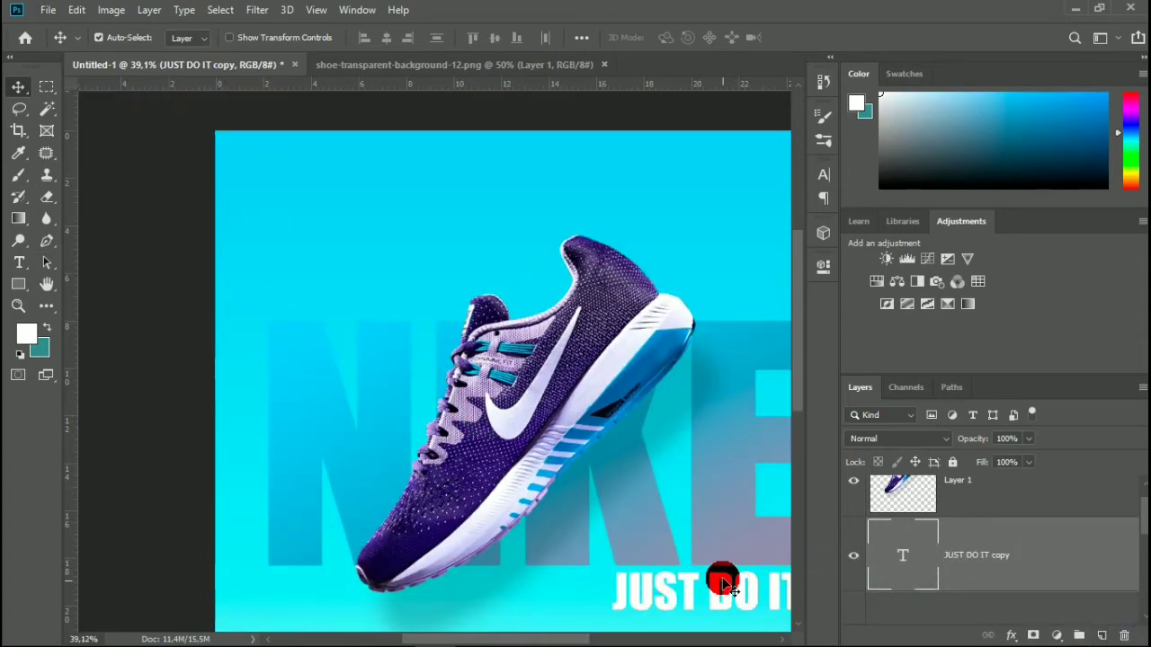
drag(719, 578, 373, 293)
Replace the text of the duplicated layer with SMART SHOES.
double_click(902, 553)
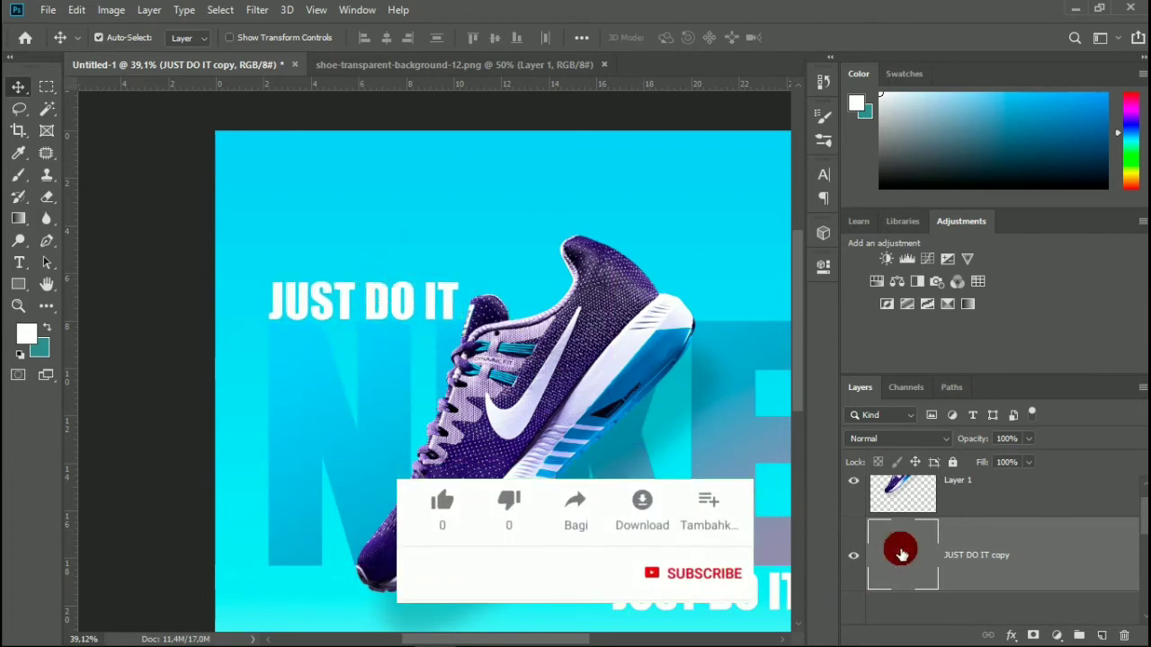
text(SM)
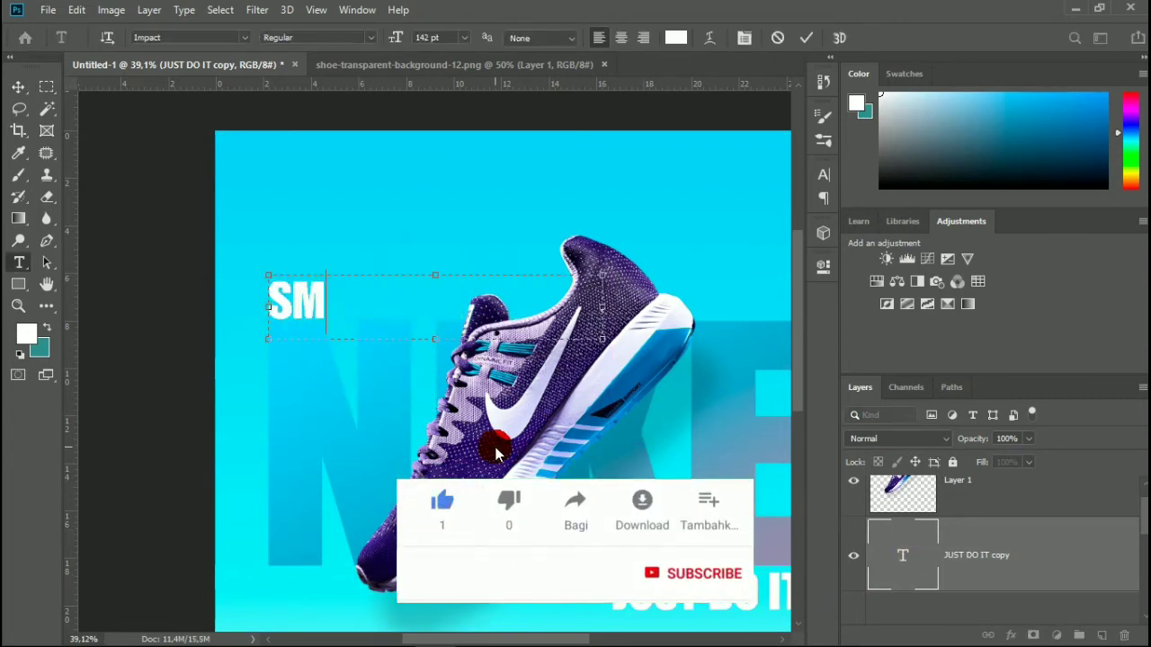
text(ART)
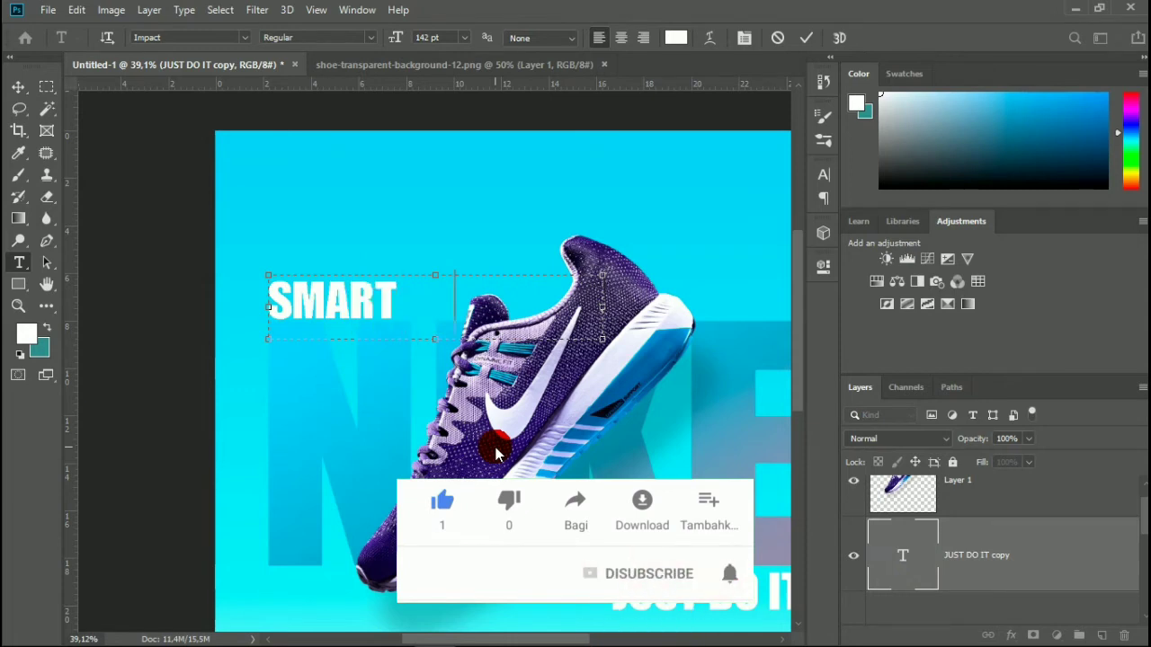
text( SHOES)
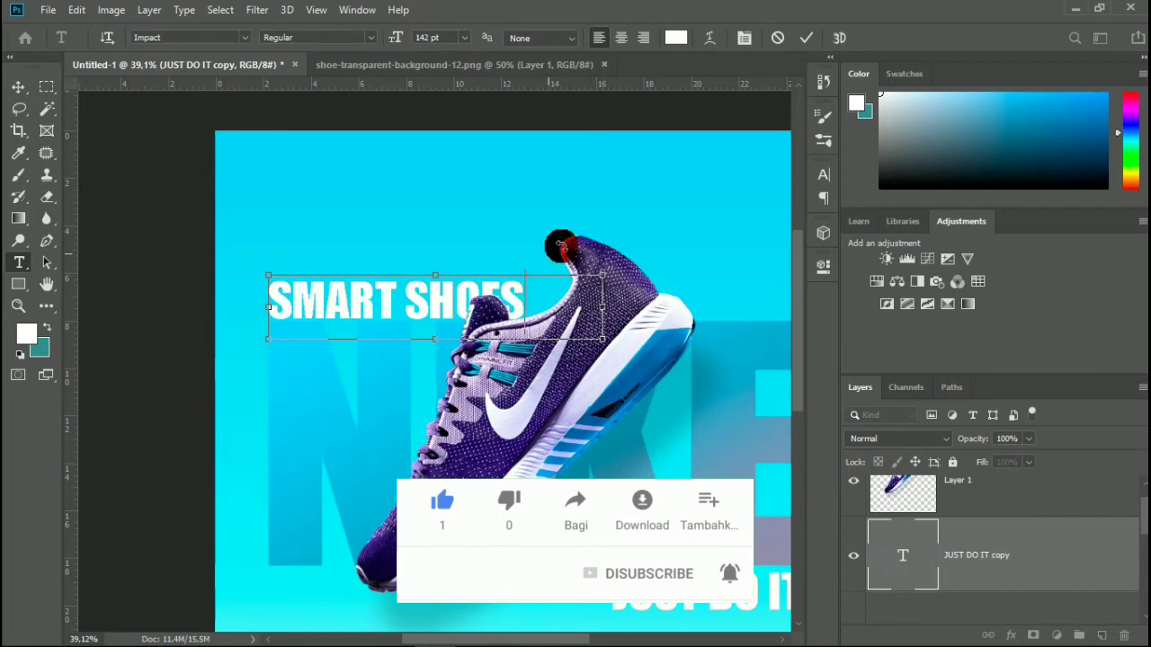
click(800, 40)
Scale the SMART SHOES text down proportionally to about 65% so it clears the shoe.
key(v)
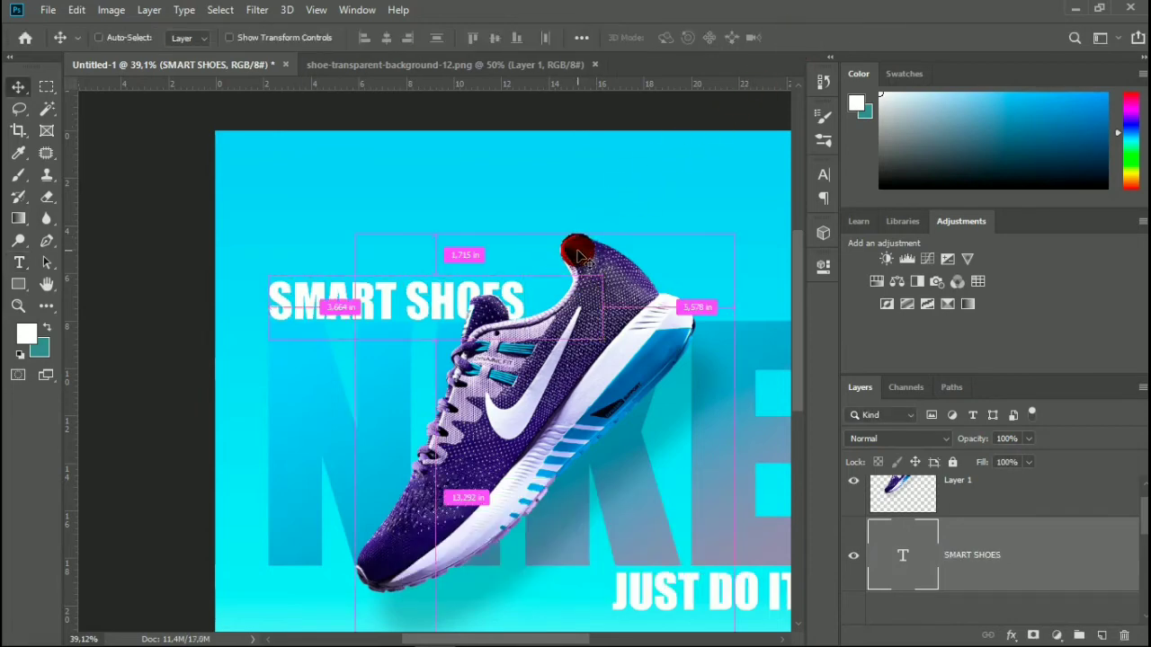
key(ctrl+t)
drag(604, 340, 571, 327)
scroll(428, 295, up, 4)
drag(403, 317, 347, 301)
scroll(351, 304, up, 2)
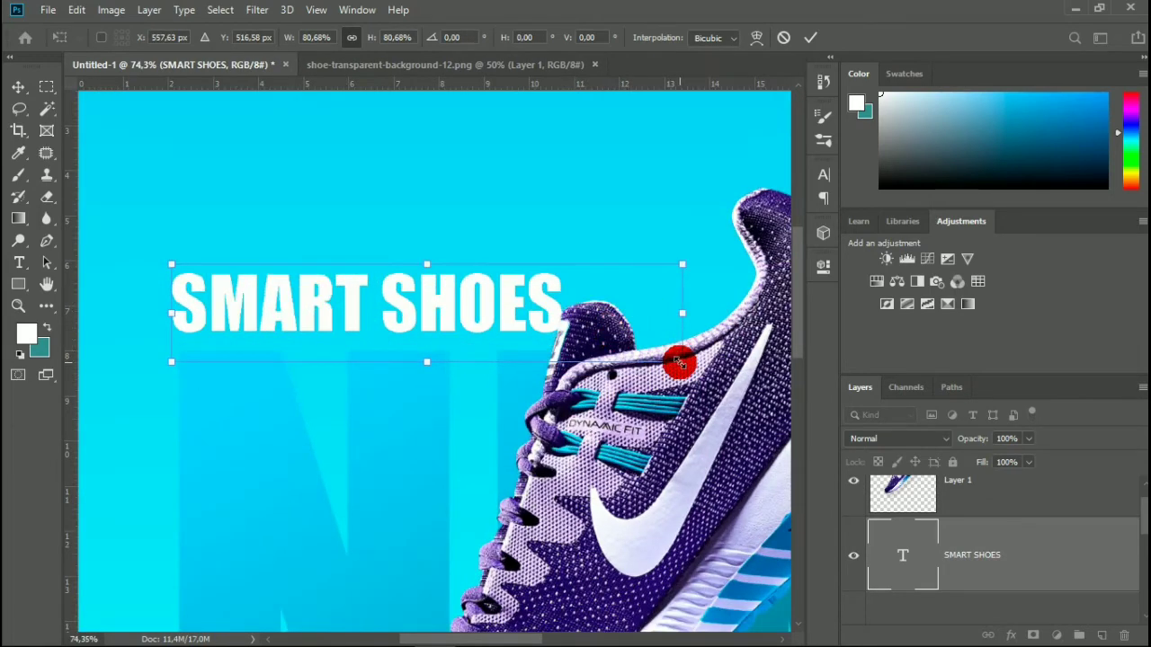
drag(679, 362, 632, 329)
scroll(357, 292, up, 3)
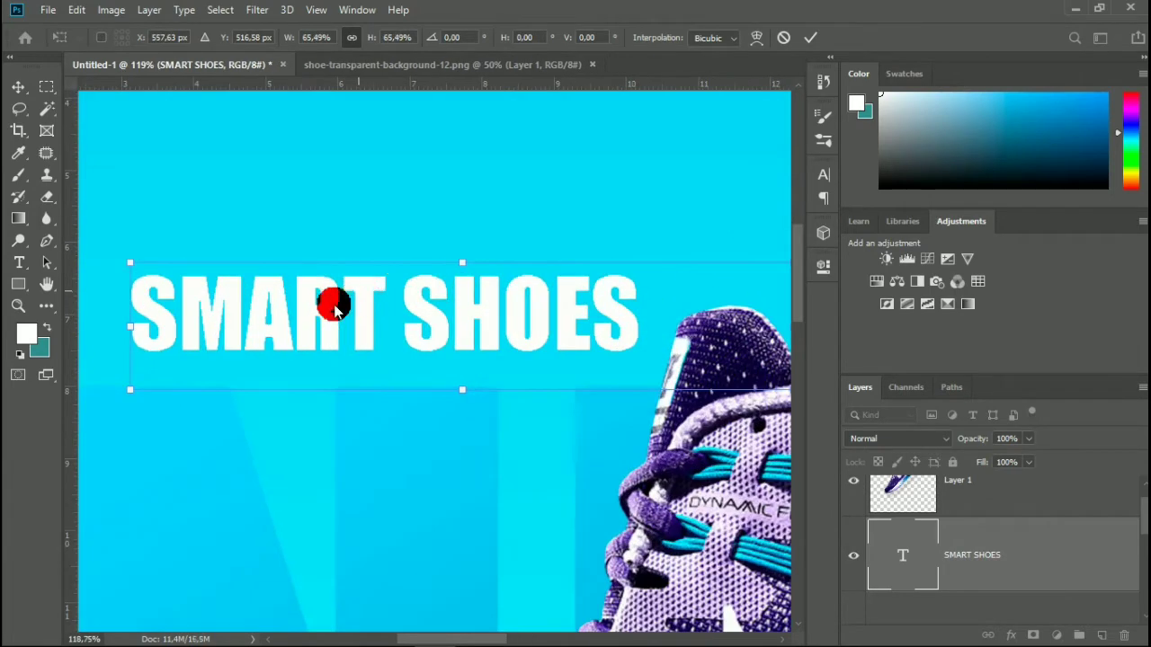
Align the SMART SHOES text with the left edge of the N, just above the letter, and apply the transform.
drag(334, 306, 296, 326)
scroll(296, 329, left, 5)
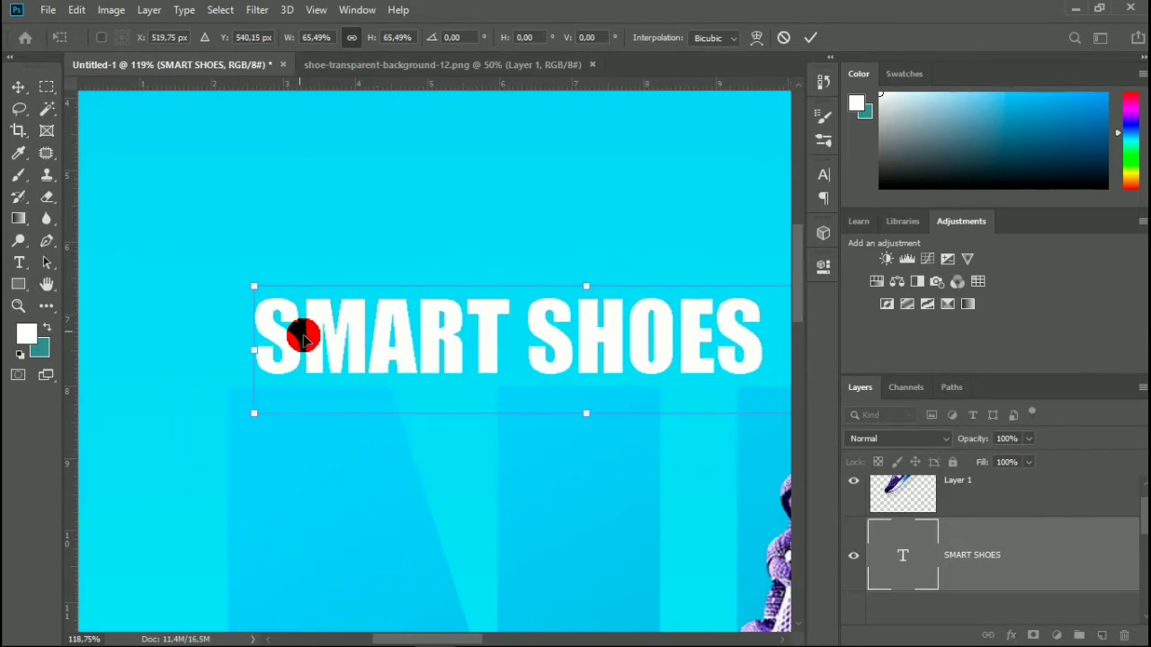
scroll(303, 335, up, 4)
drag(270, 381, 215, 388)
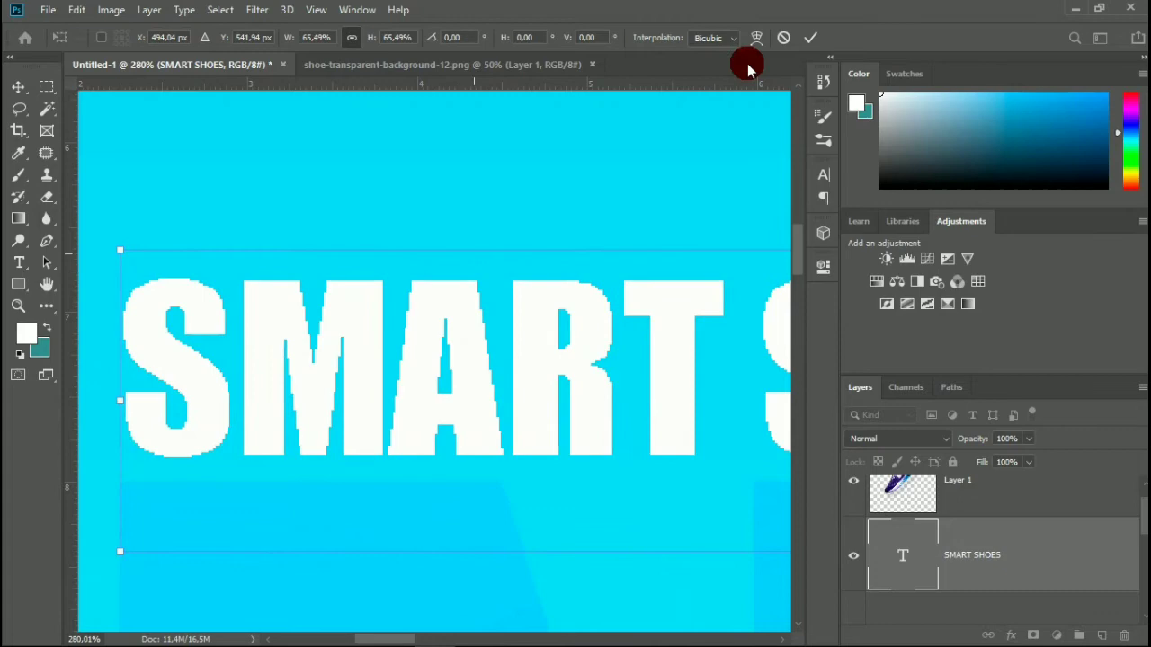
click(801, 38)
scroll(545, 259, down, 6)
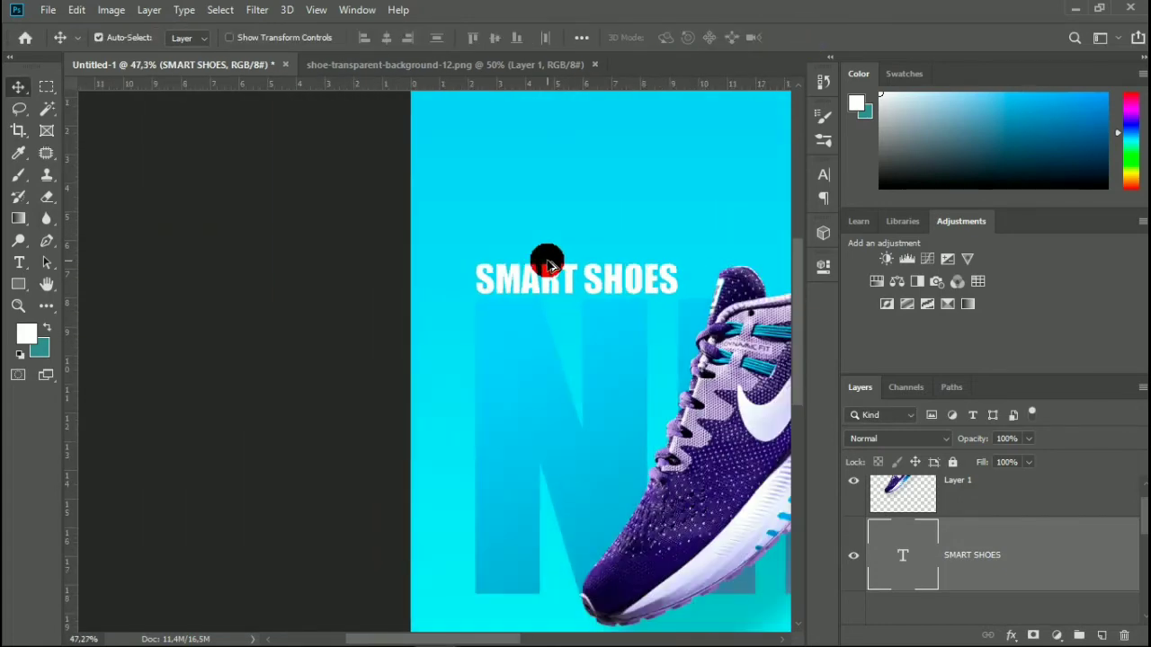
scroll(546, 262, down, 2)
click(479, 326)
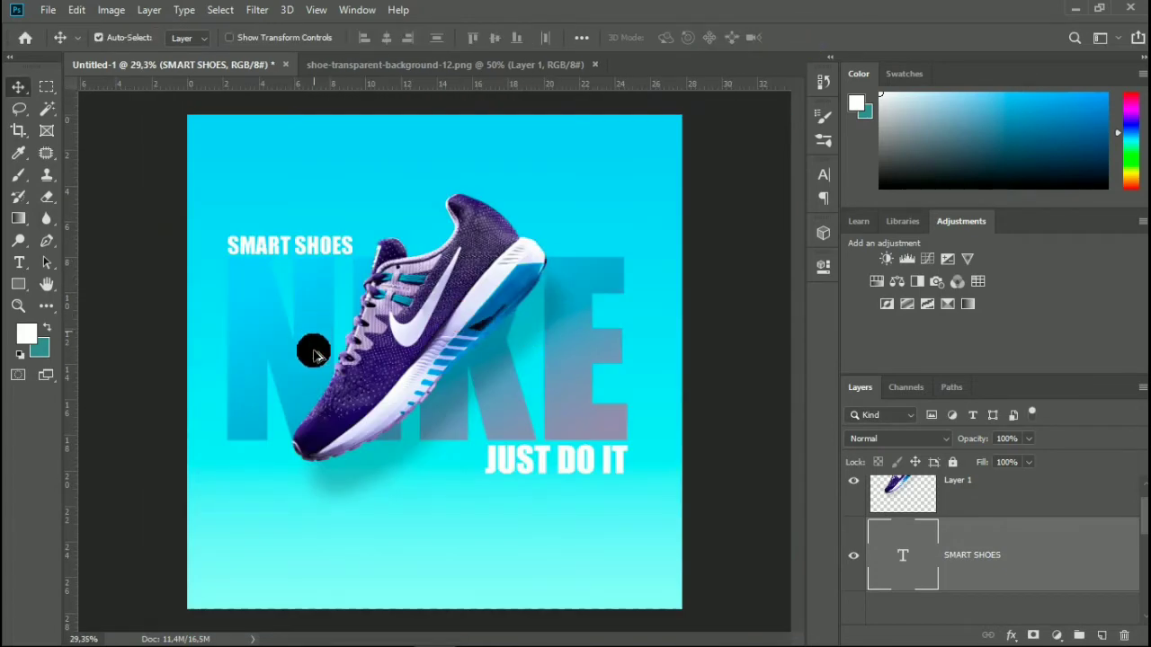
Examine the composition of the shoe, the NIKE lettering and the texts, both as a whole and in detail.
scroll(406, 437, up, 1)
scroll(409, 441, down, 1)
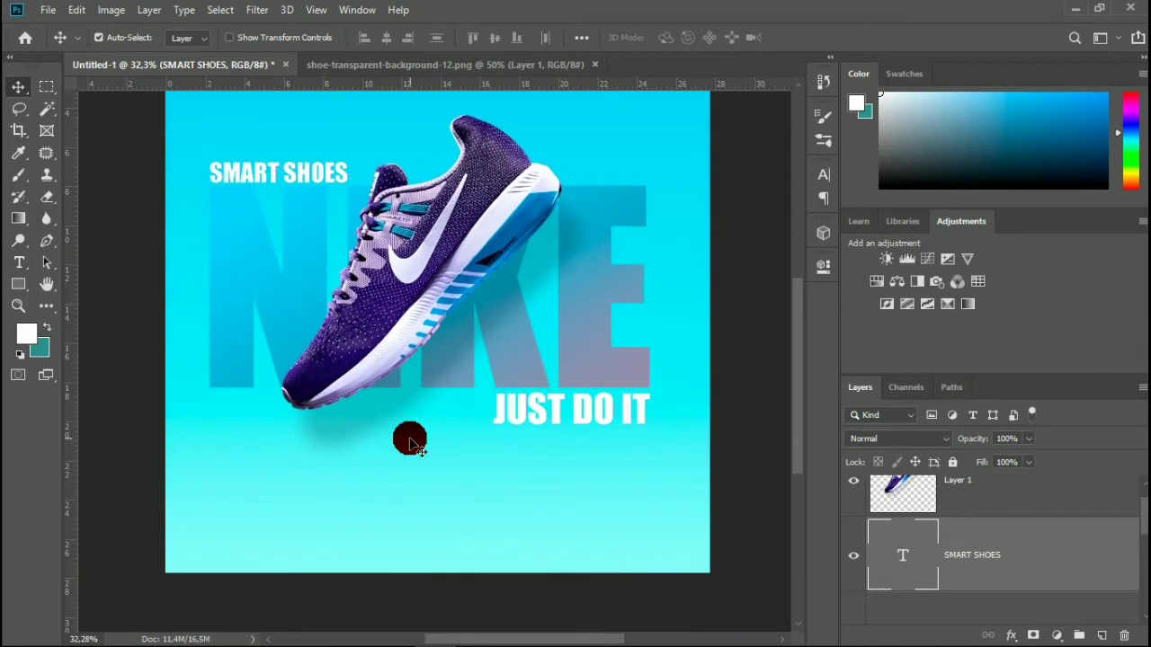
scroll(325, 437, down, 1)
scroll(342, 422, up, 5)
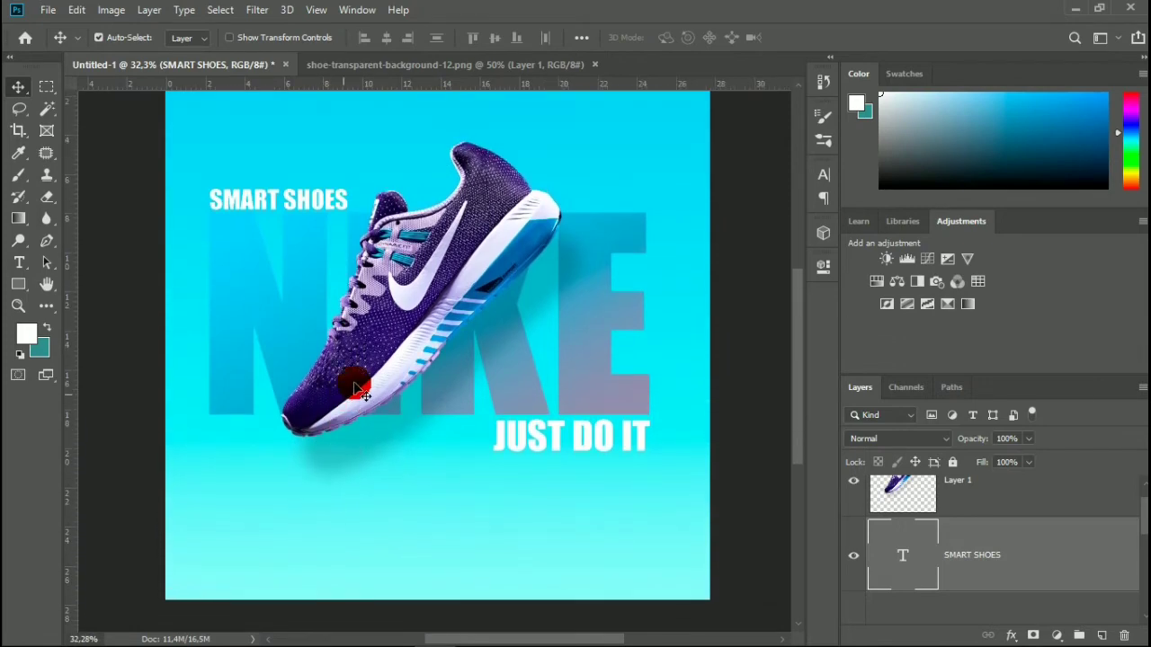
scroll(677, 235, up, 3)
scroll(676, 236, down, 1)
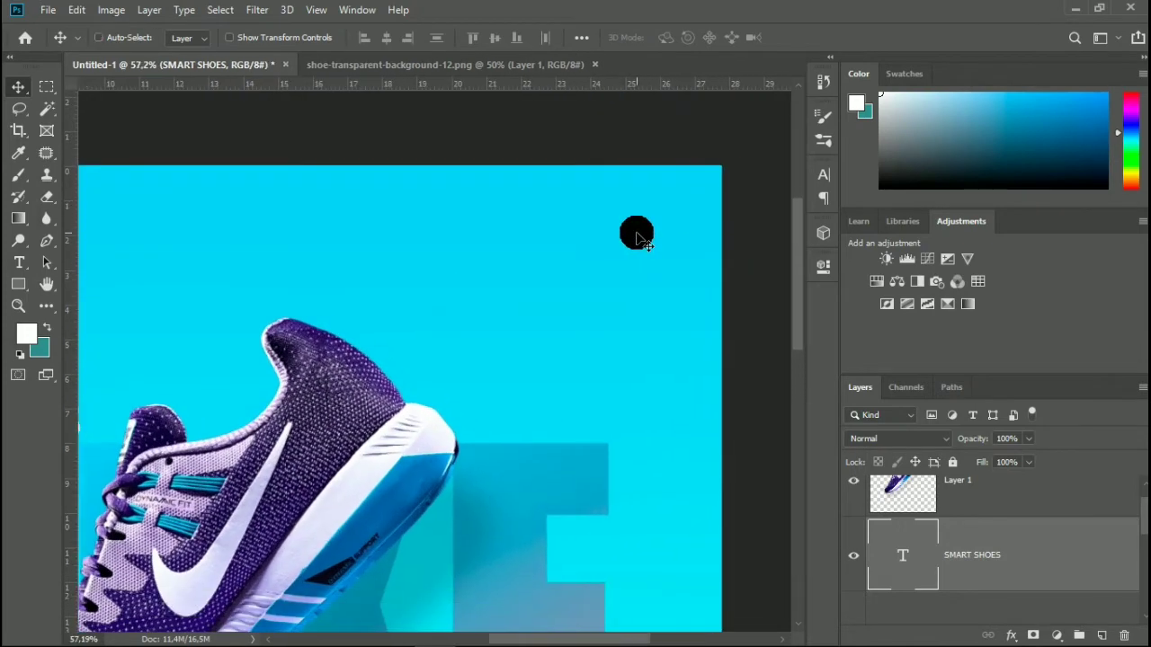
scroll(635, 239, down, 3)
scroll(609, 303, down, 3)
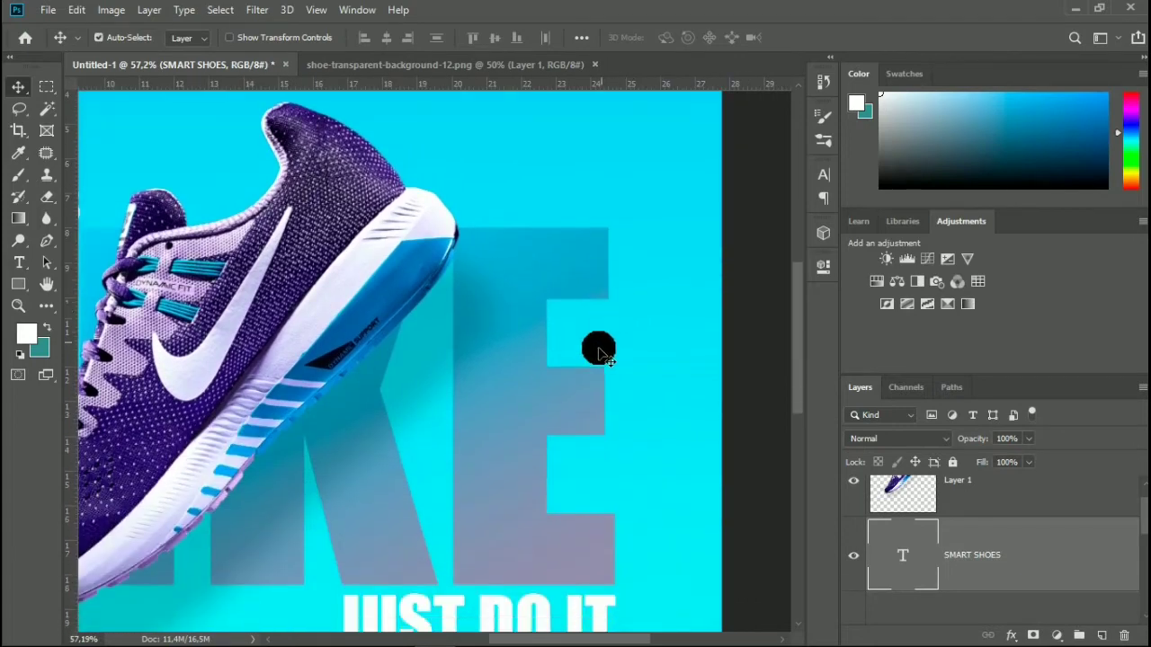
Duplicate the SMART SHOES text layer and place the copy near the upper-right corner of the canvas.
drag(1061, 552, 1101, 635)
scroll(406, 406, left, 2)
scroll(347, 380, left, 1)
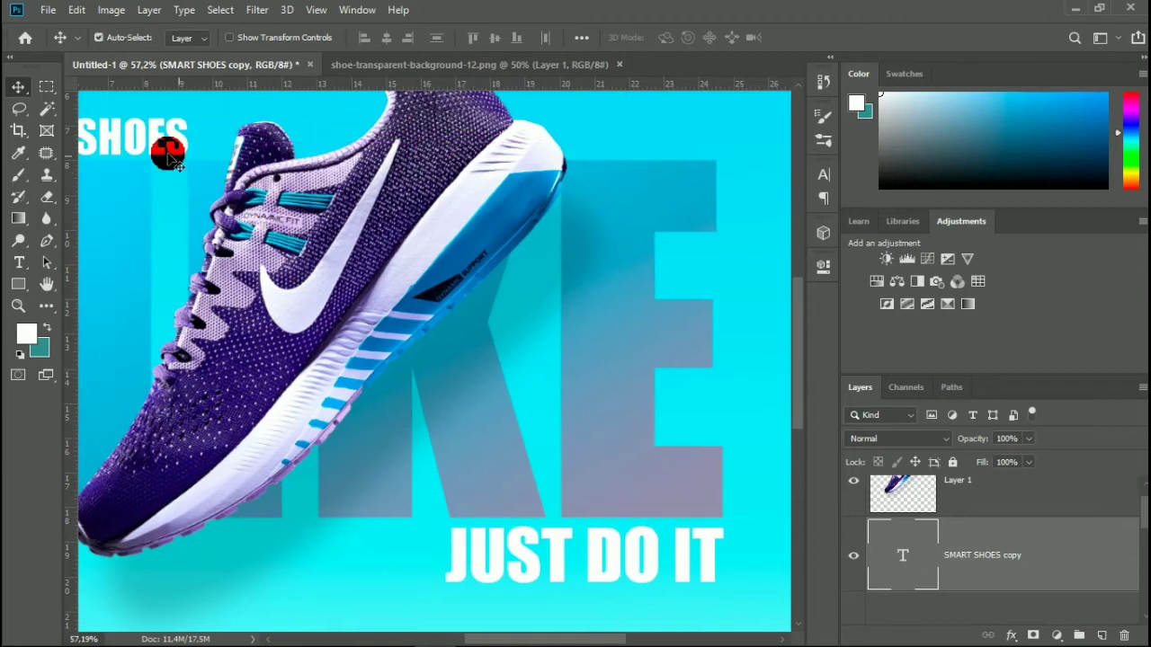
scroll(167, 153, up, 2)
drag(178, 215, 707, 154)
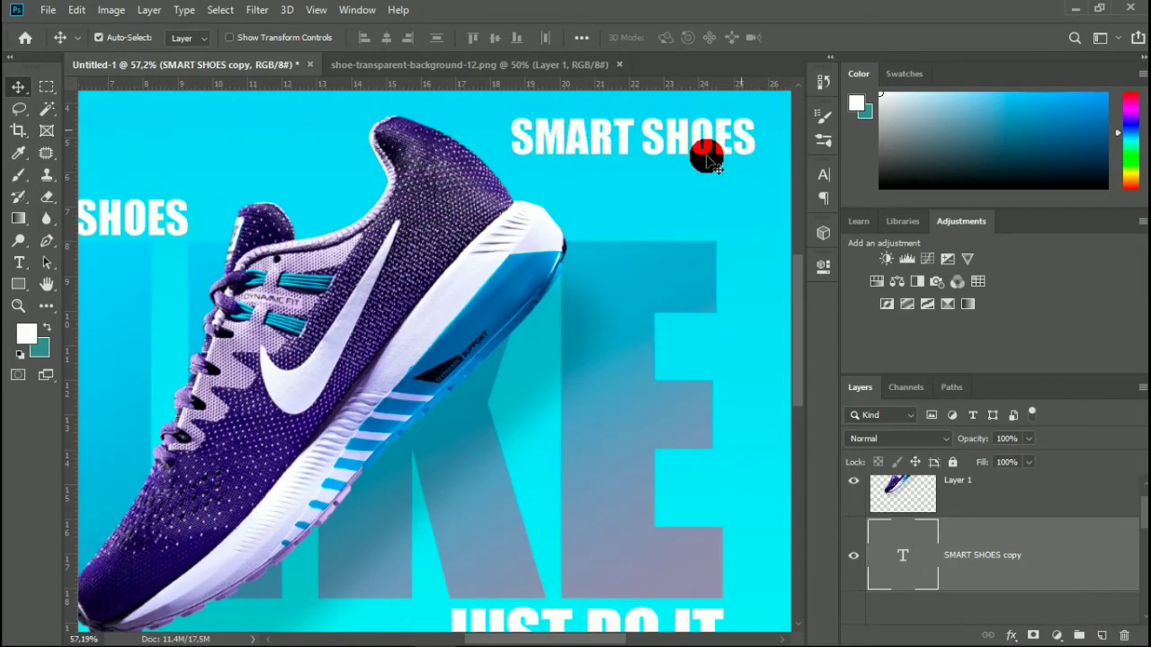
scroll(719, 180, up, 4)
drag(749, 304, 763, 168)
Replace the text of the duplicated SMART SHOES layer with LOGO HERE on two lines and commit it.
double_click(897, 555)
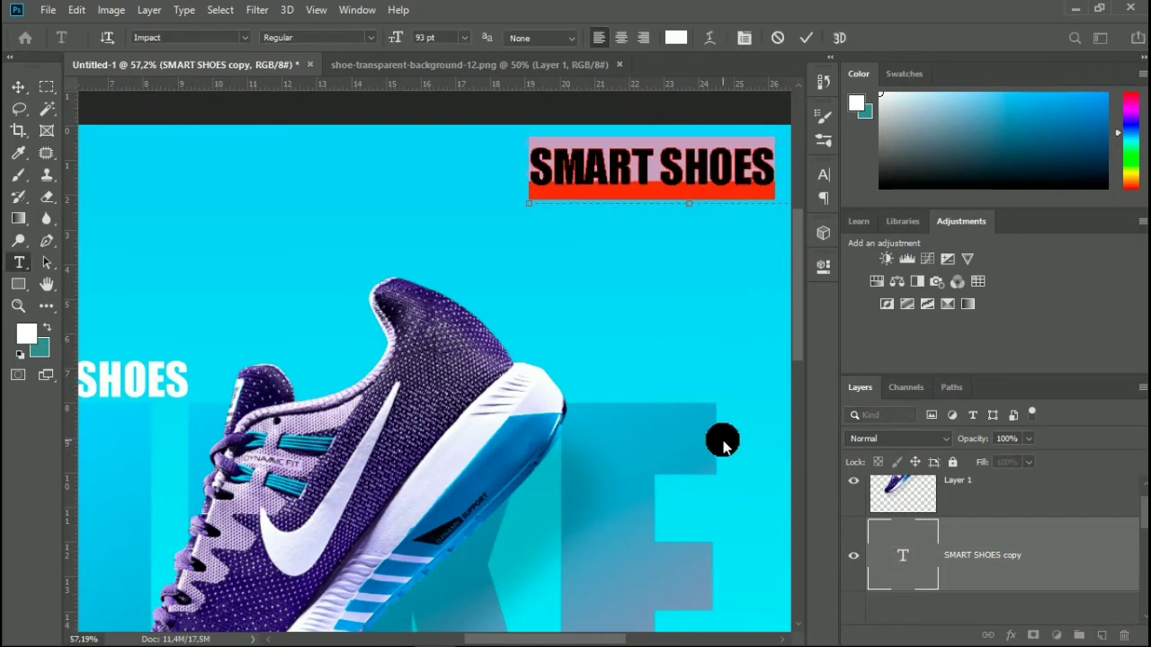
text(LO)
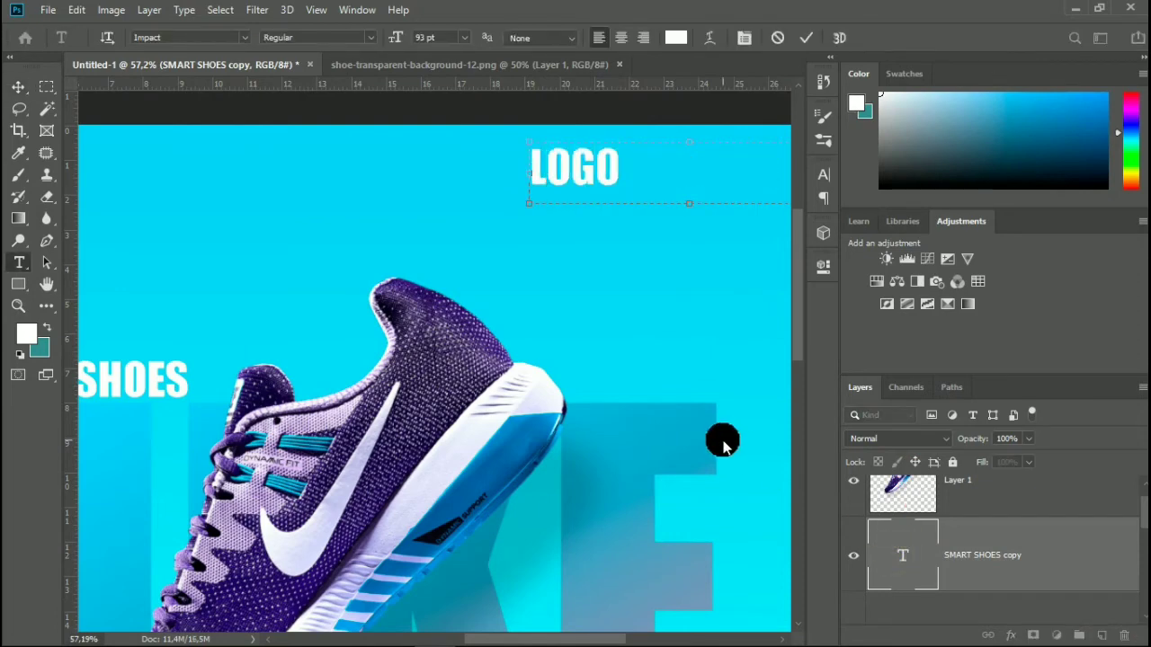
text(GO)
key(Return)
text(HERE)
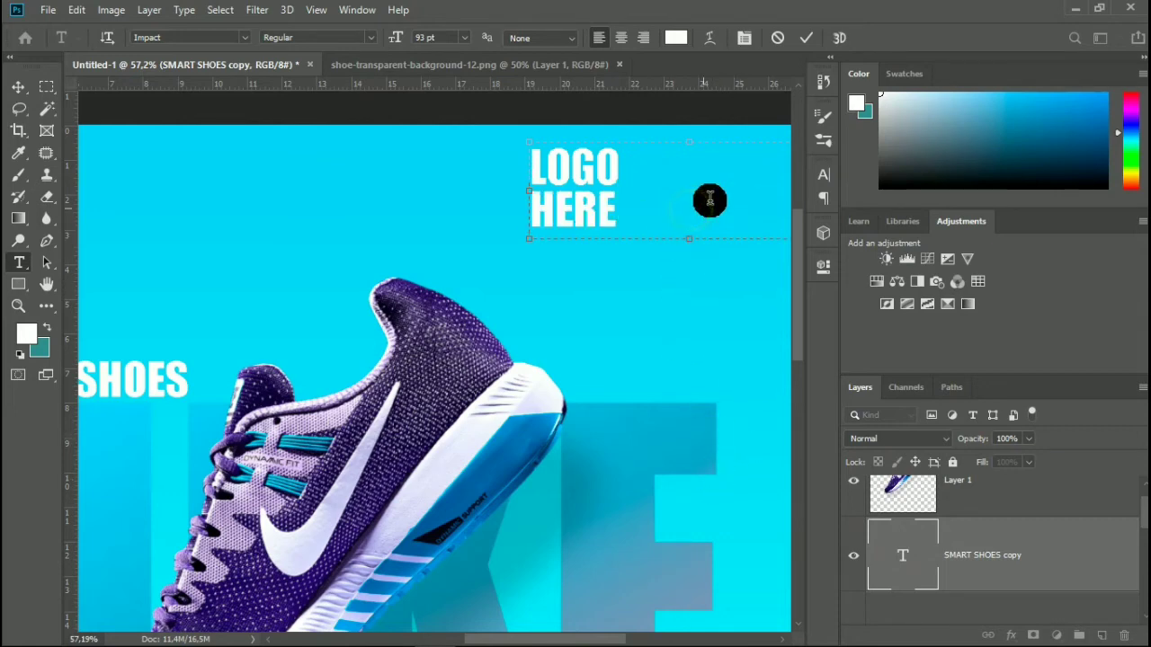
click(805, 37)
Move the LOGO HERE text into the upper-right corner of the canvas, leaving a small margin to both edges.
key(v)
drag(612, 167, 755, 168)
scroll(714, 167, right, 4)
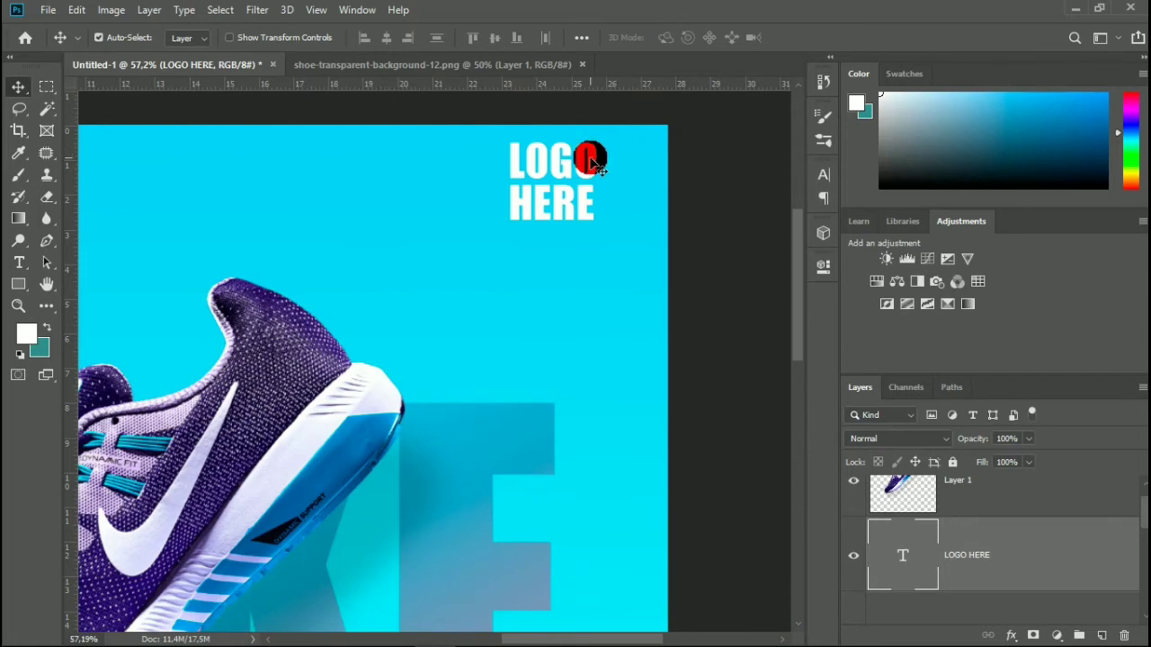
drag(594, 162, 635, 159)
scroll(635, 159, down, 5)
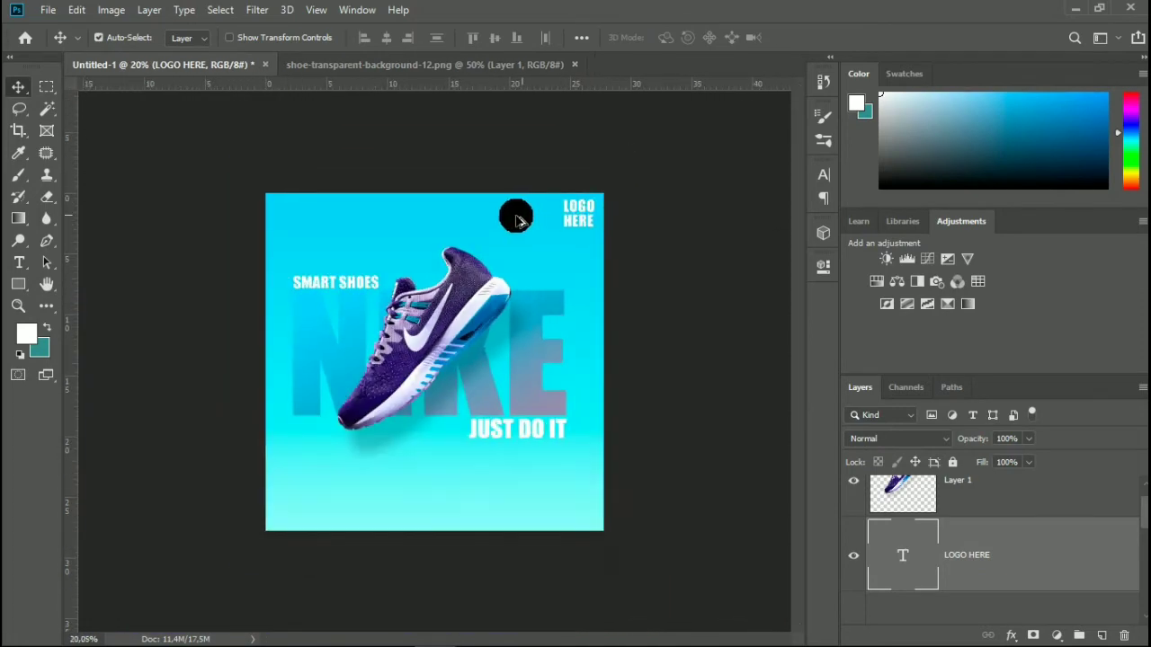
Examine the overall layout and the empty gradient area below the shoe and the NIKE lettering.
scroll(287, 216, up, 3)
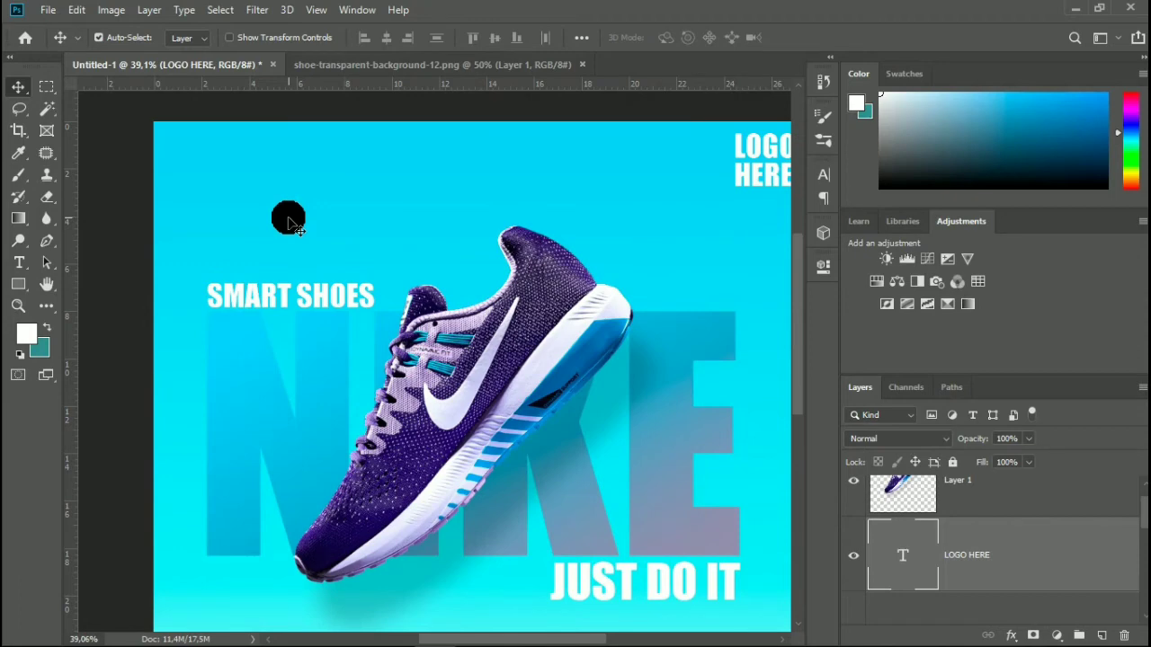
scroll(296, 243, down, 3)
scroll(249, 333, down, 3)
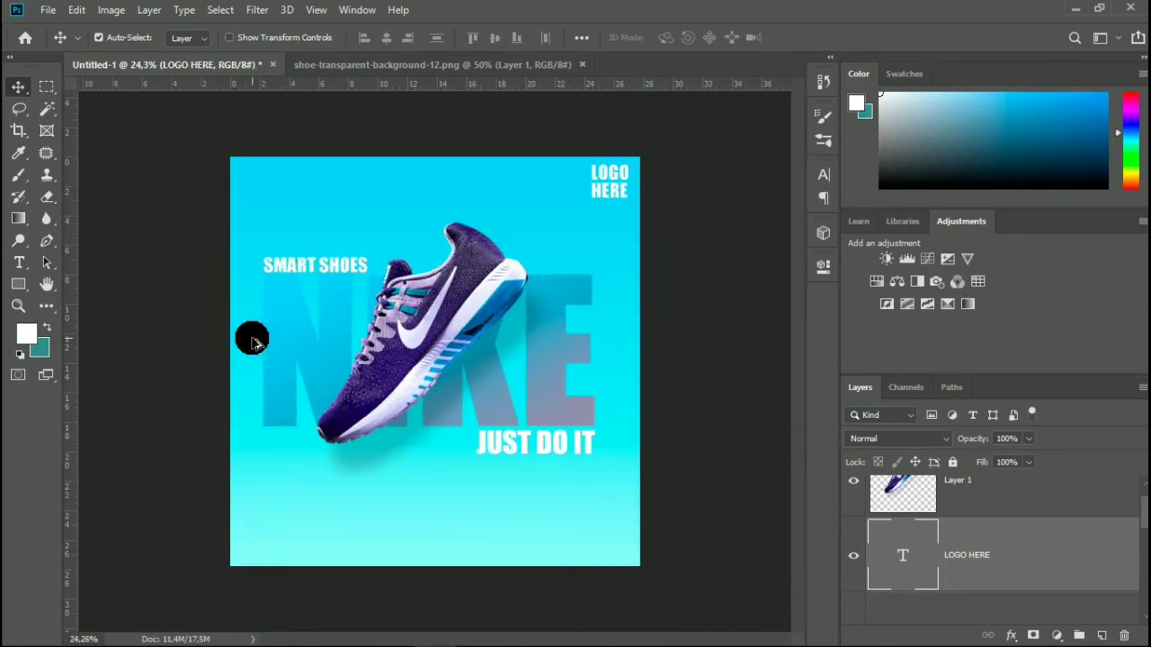
scroll(332, 334, up, 3)
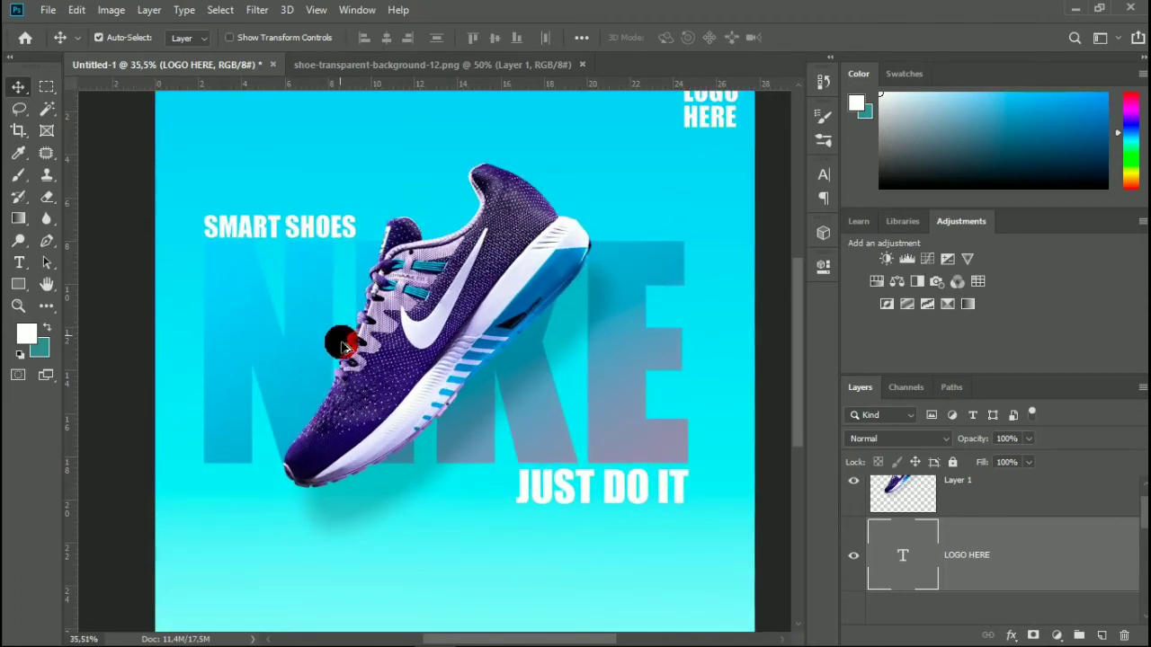
scroll(342, 346, down, 3)
scroll(393, 418, up, 3)
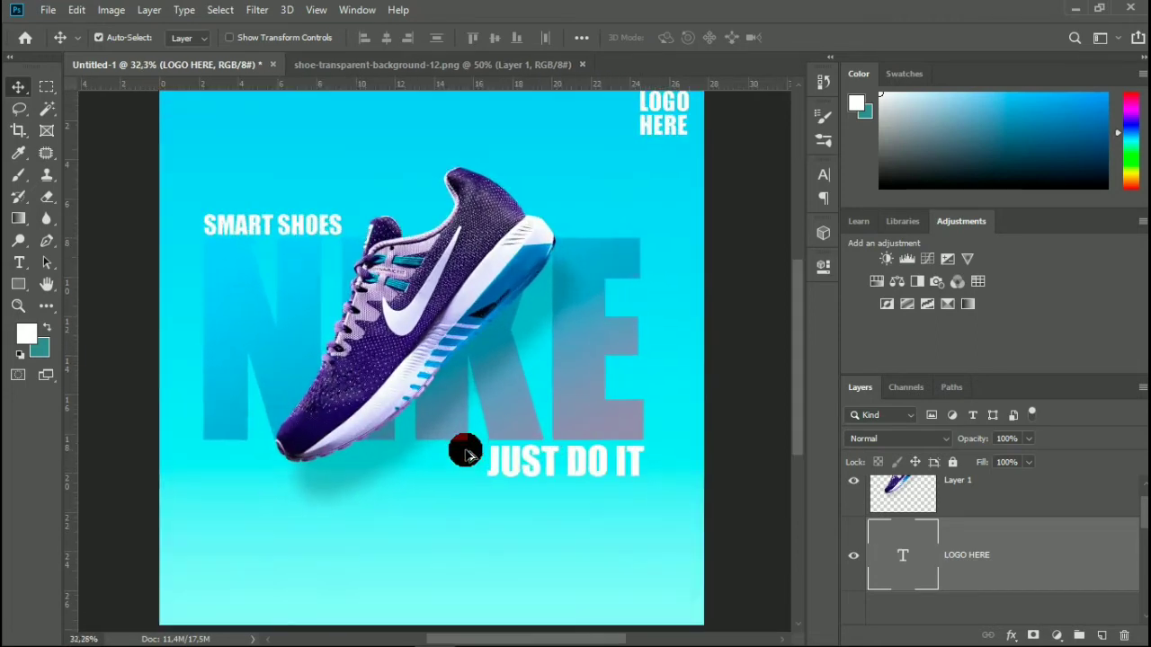
scroll(350, 457, up, 4)
scroll(318, 474, down, 10)
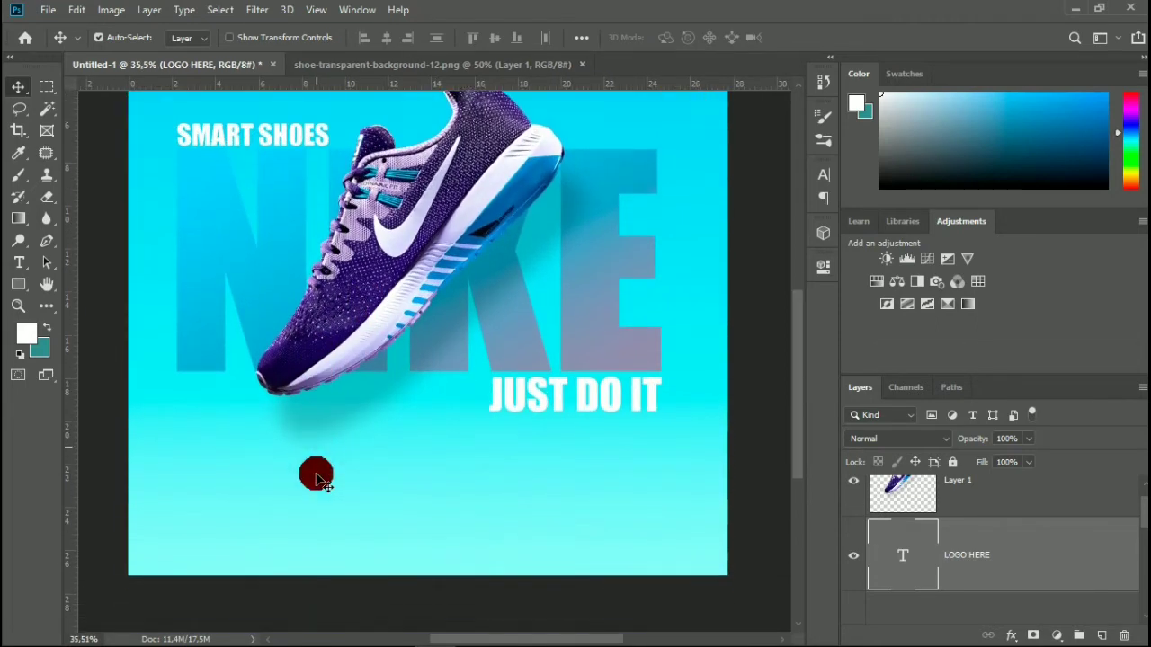
scroll(200, 473, up, 1)
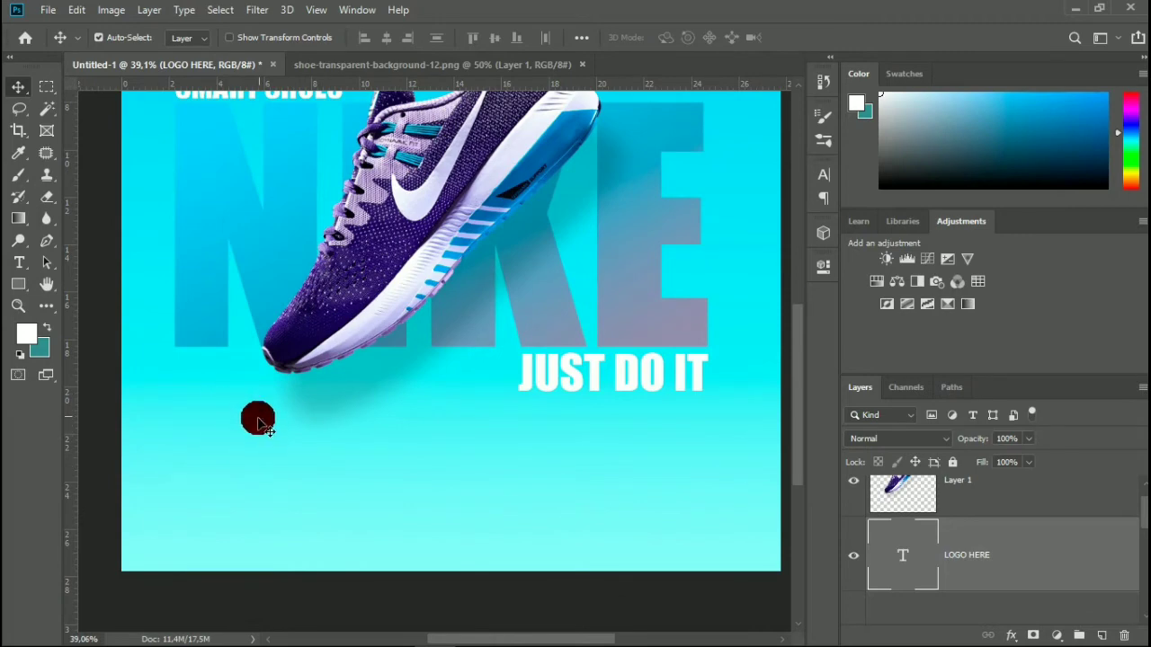
scroll(103, 353, up, 1)
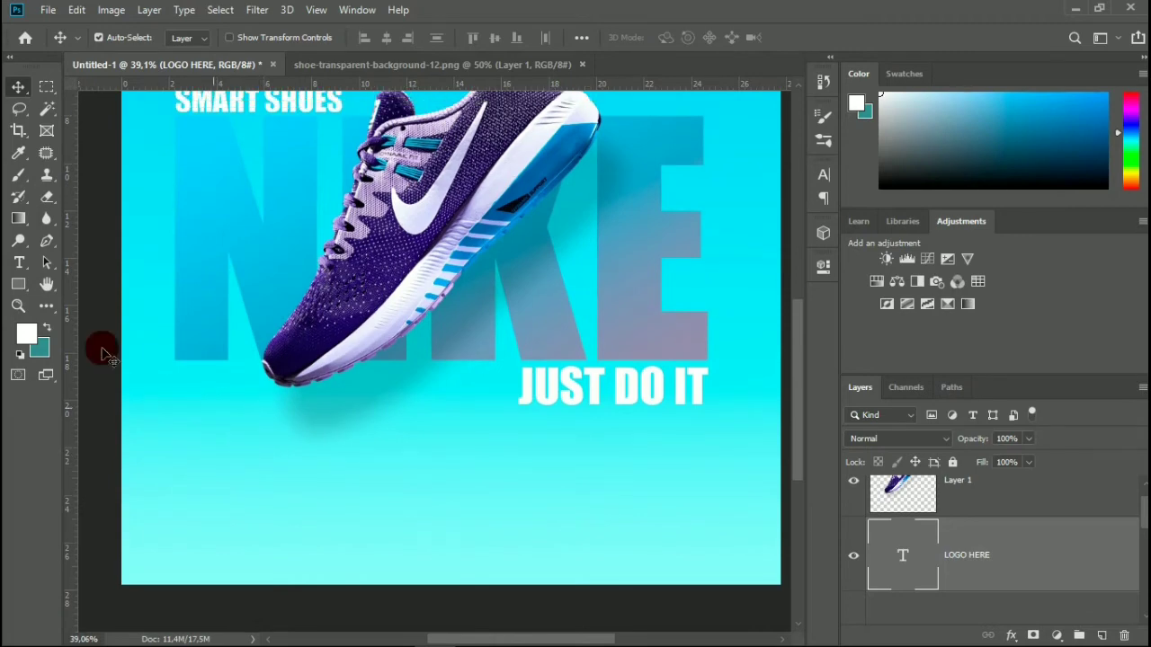
Draw a rounded rectangle about 566 by 167 px below the shoe's toe and set all its corner radii to 83.5 px.
click(20, 291)
right_click(19, 292)
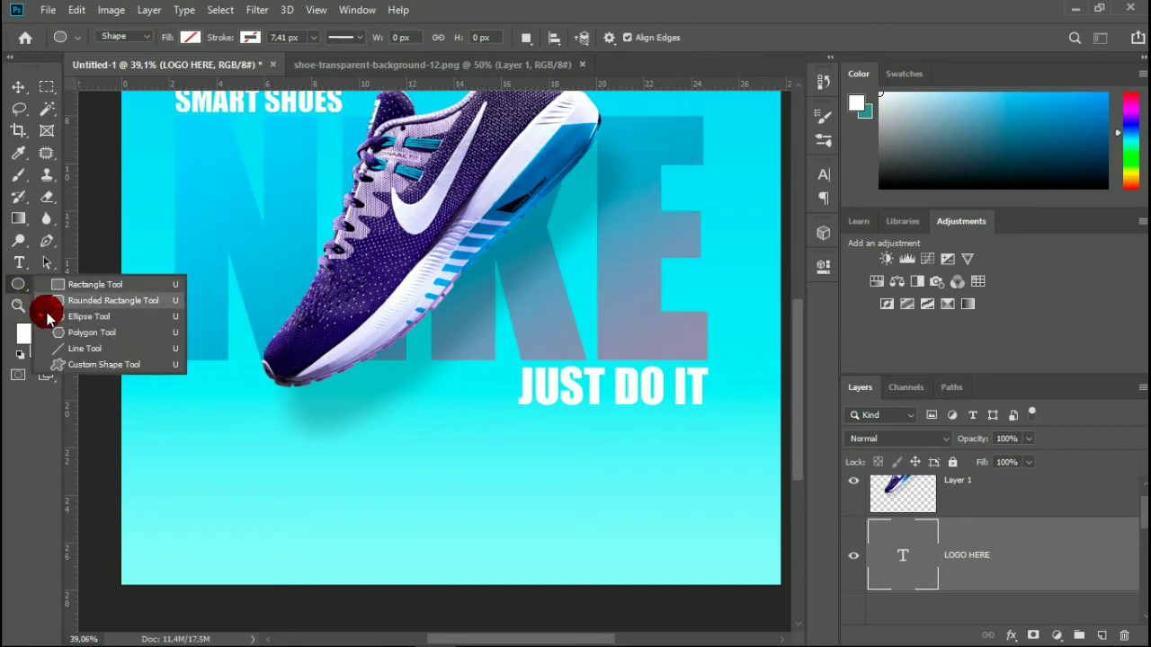
click(58, 300)
drag(203, 441, 389, 492)
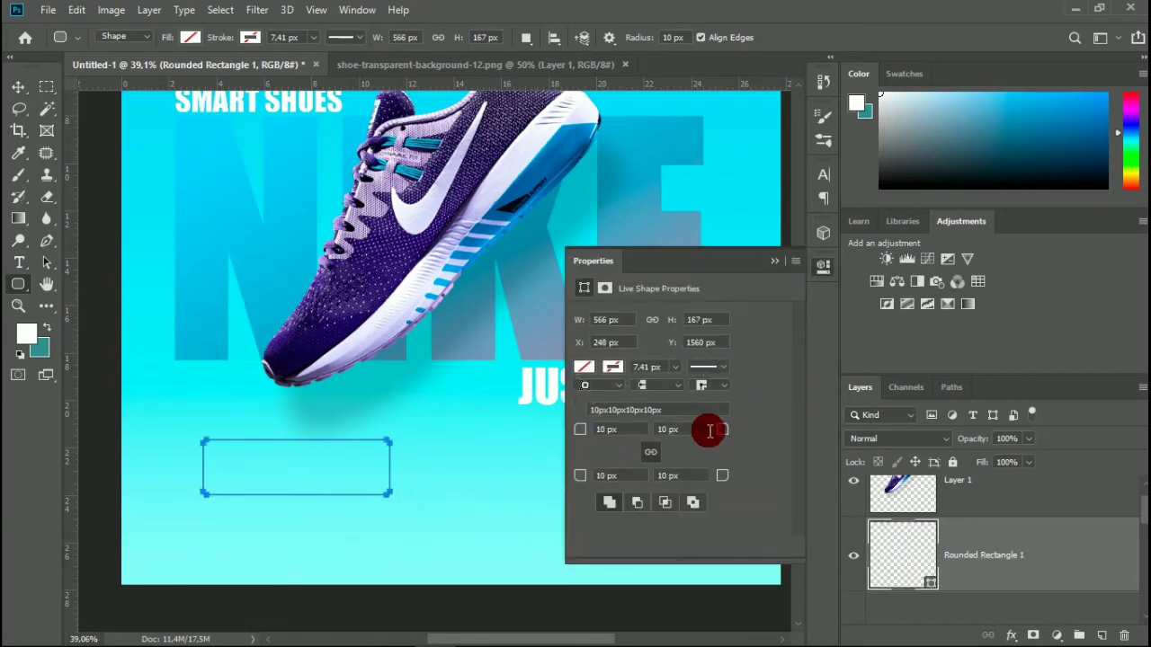
drag(720, 434, 880, 454)
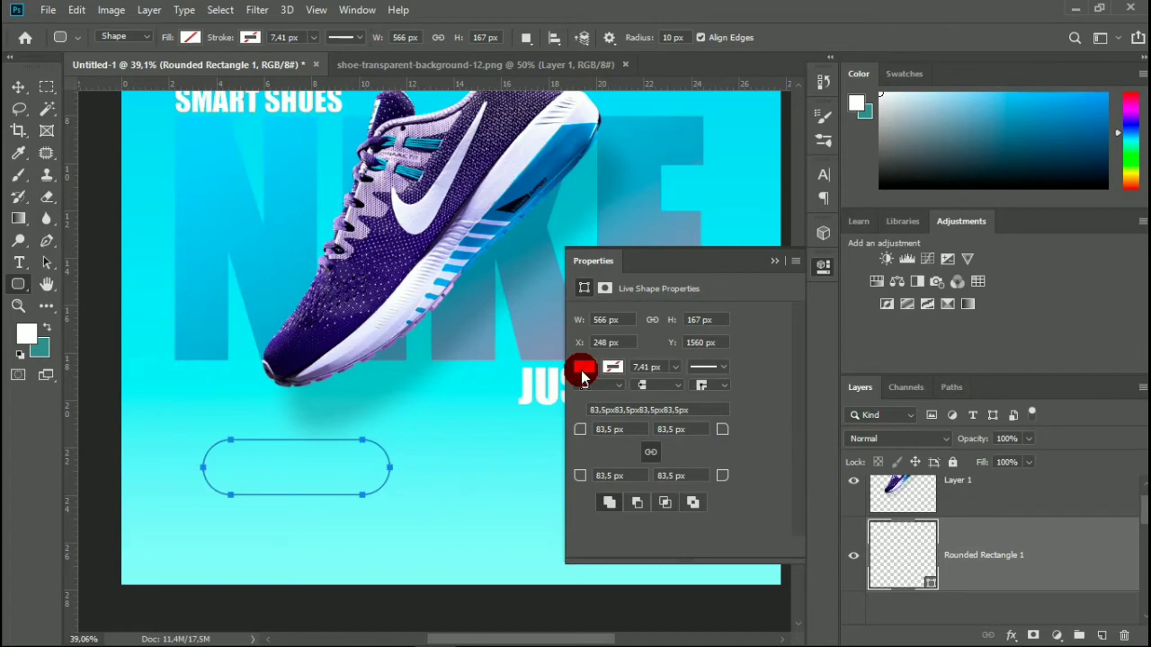
Try several gradient presets as the rounded rectangle's fill and settle on the teal one.
click(582, 370)
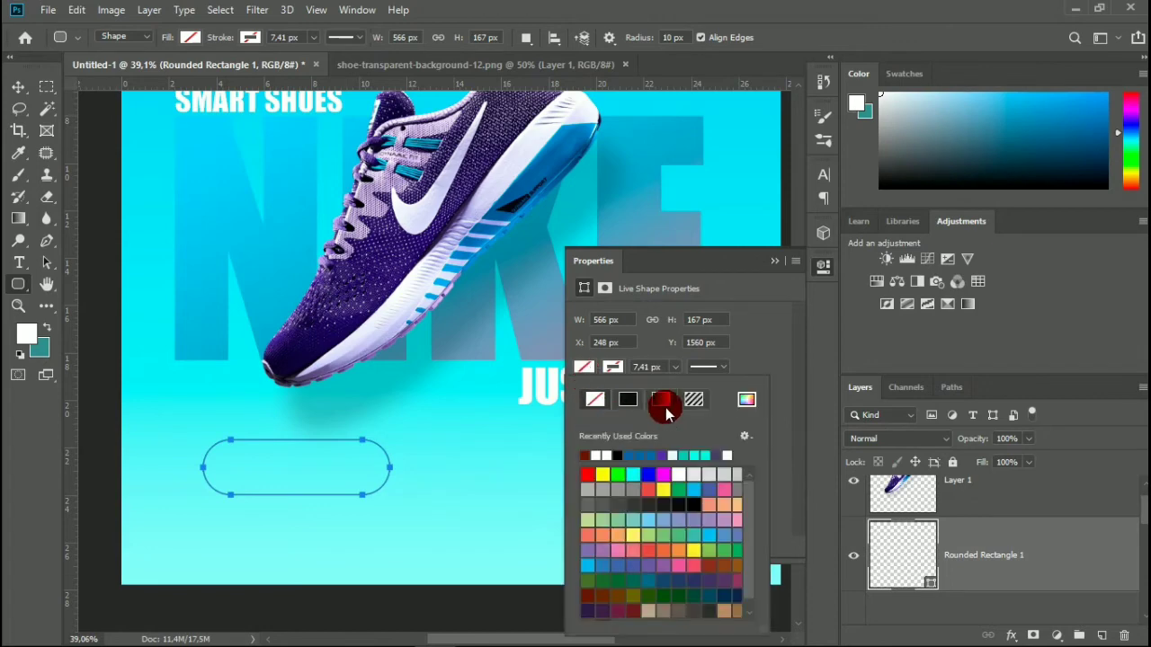
click(665, 409)
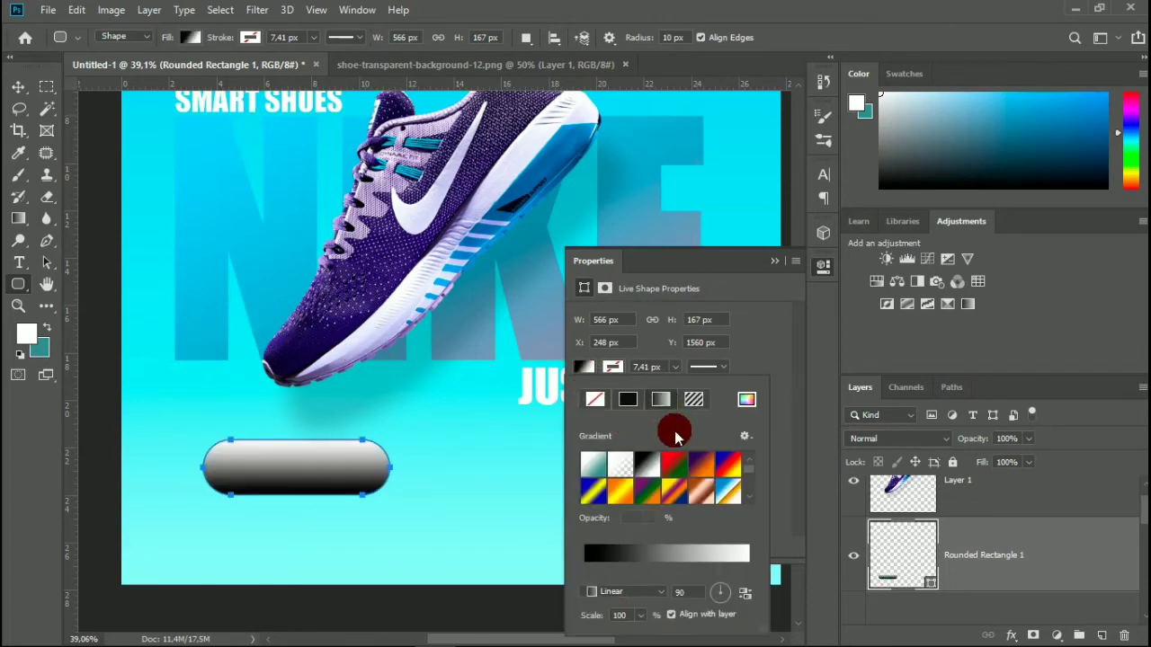
scroll(722, 477, down, 3)
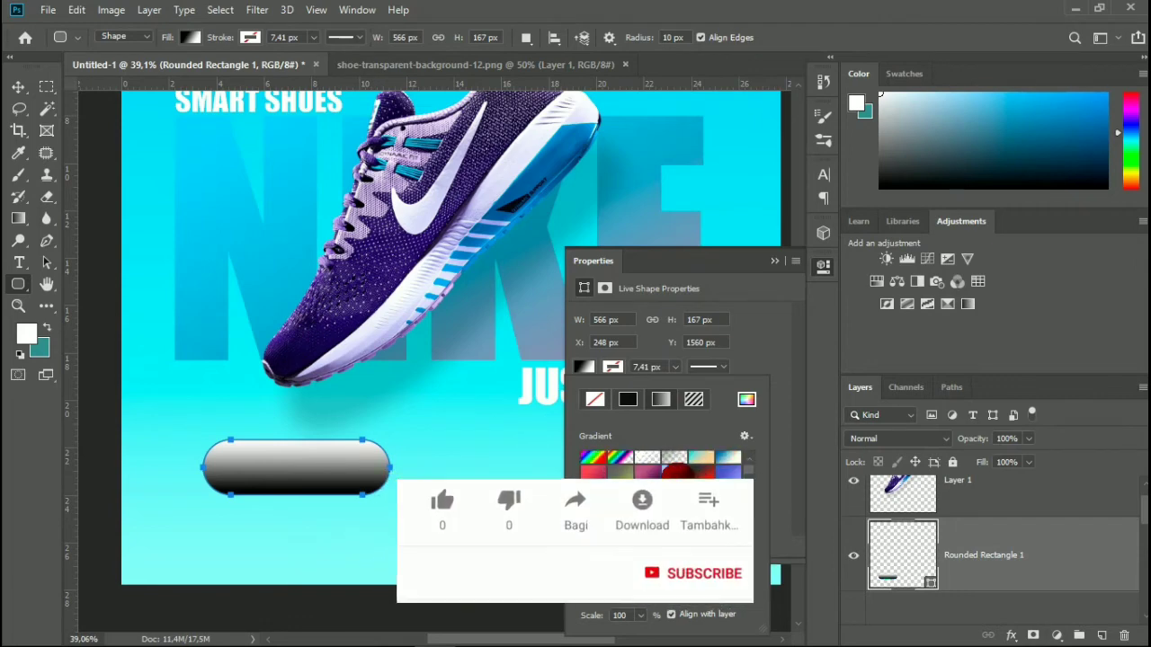
click(677, 475)
scroll(675, 477, down, 1)
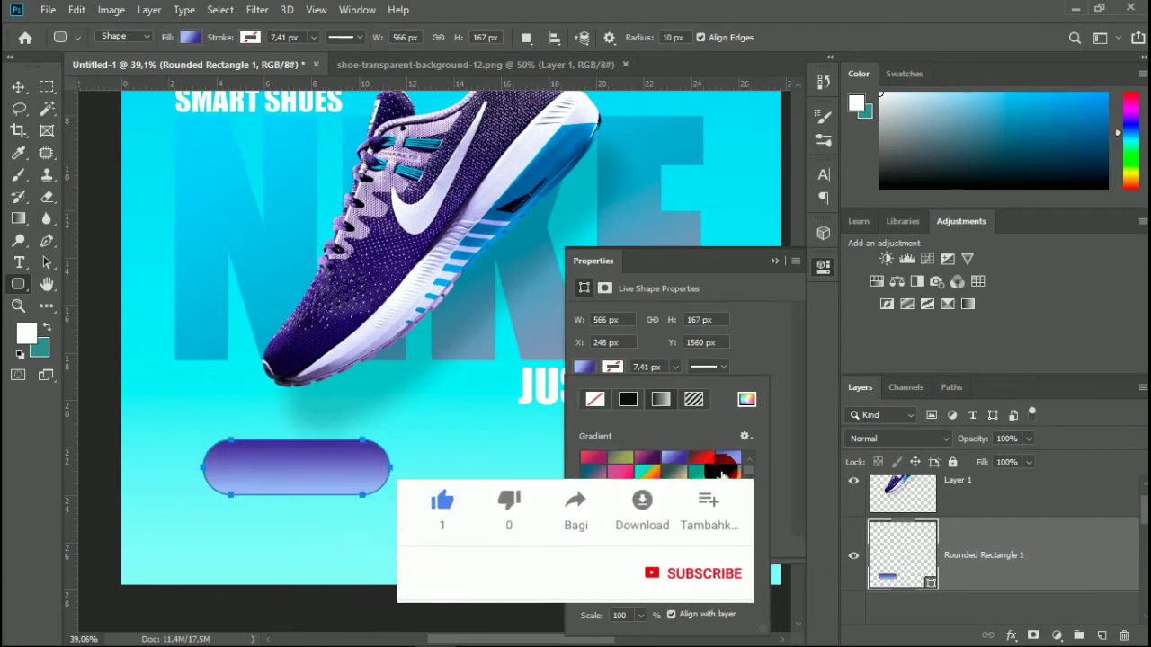
click(730, 462)
scroll(730, 466, down, 5)
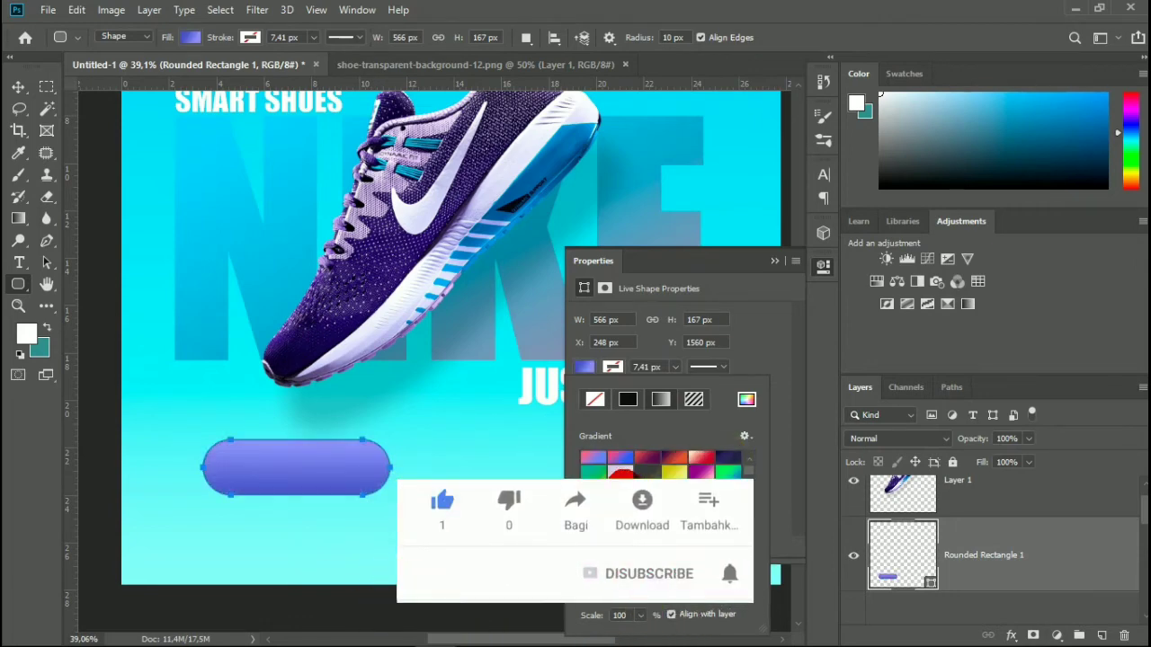
scroll(729, 466, down, 2)
click(729, 463)
scroll(728, 466, down, 4)
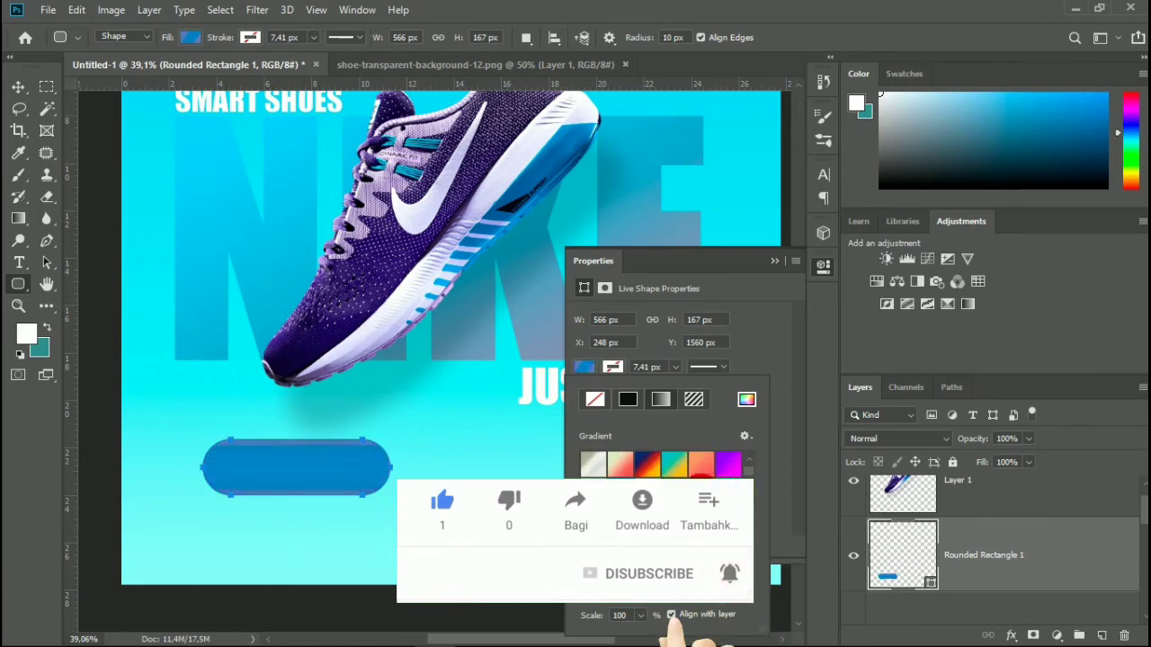
click(593, 485)
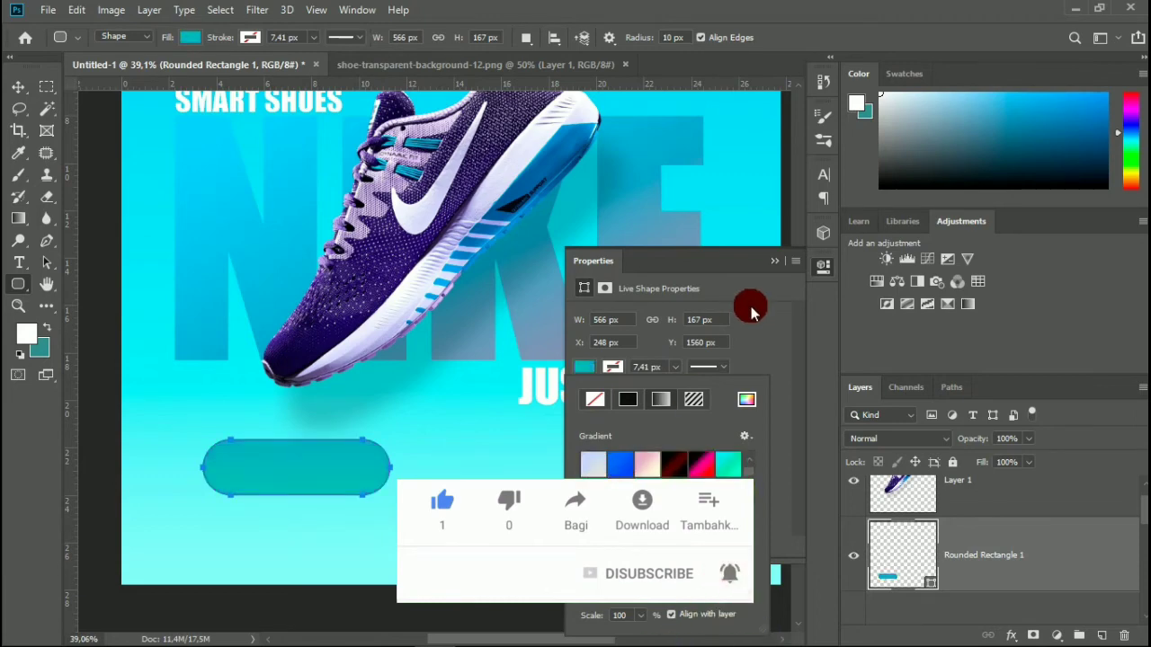
click(775, 261)
Move the teal rounded rectangle down and left so its left end sits roughly below the left edge of the N.
click(18, 87)
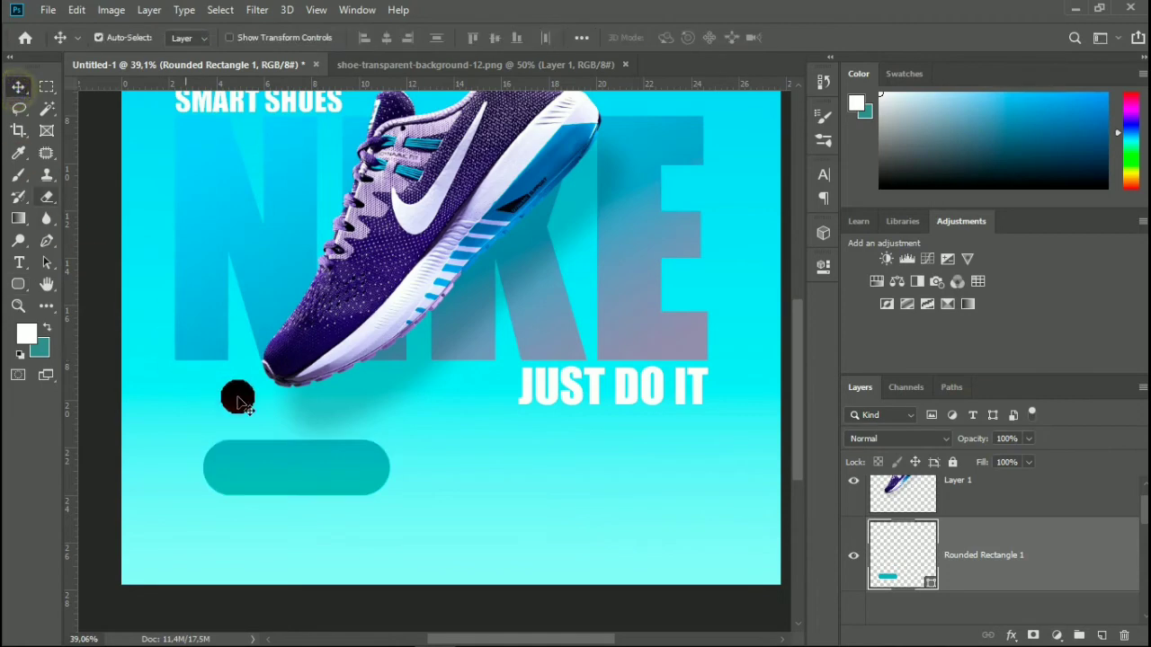
drag(293, 465, 267, 491)
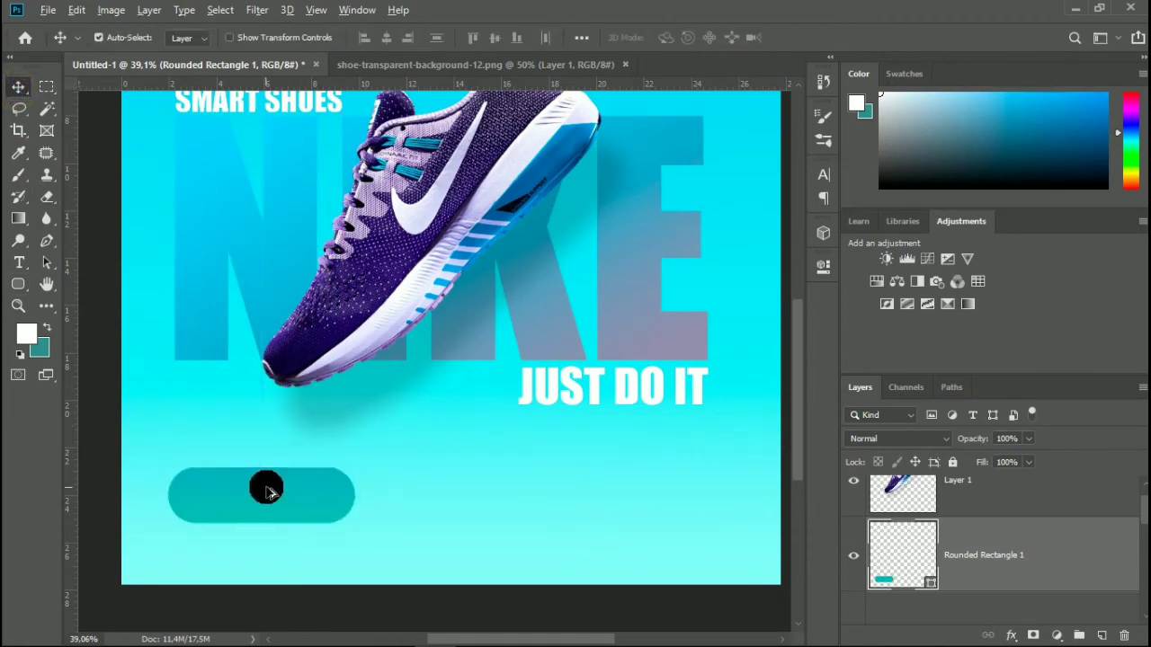
scroll(267, 490, down, 5)
scroll(267, 490, up, 5)
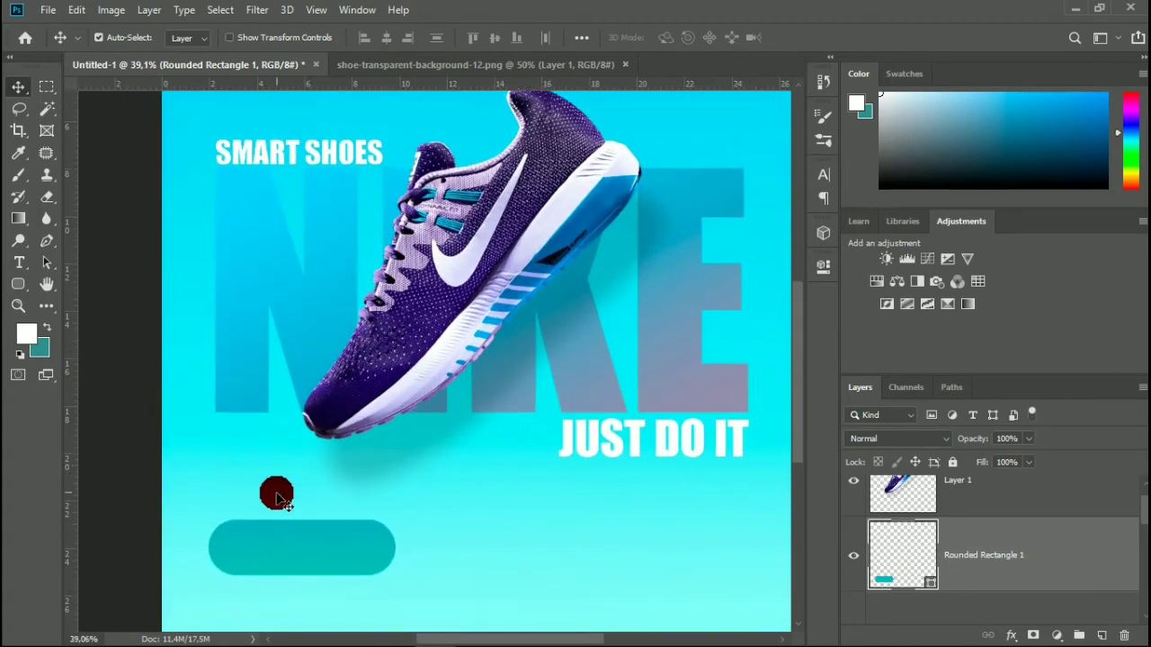
Duplicate the JUST DO IT text layer and move the copy down onto the teal rounded rectangle.
scroll(269, 490, up, 4)
scroll(321, 406, down, 1)
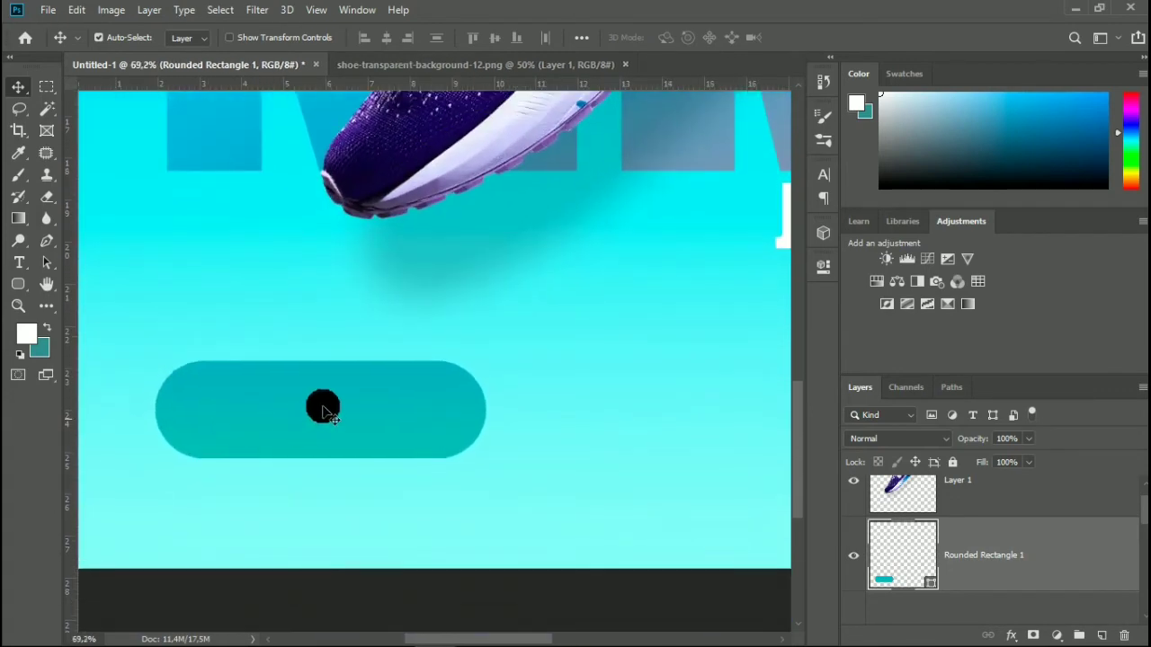
scroll(360, 404, right, 2)
click(731, 228)
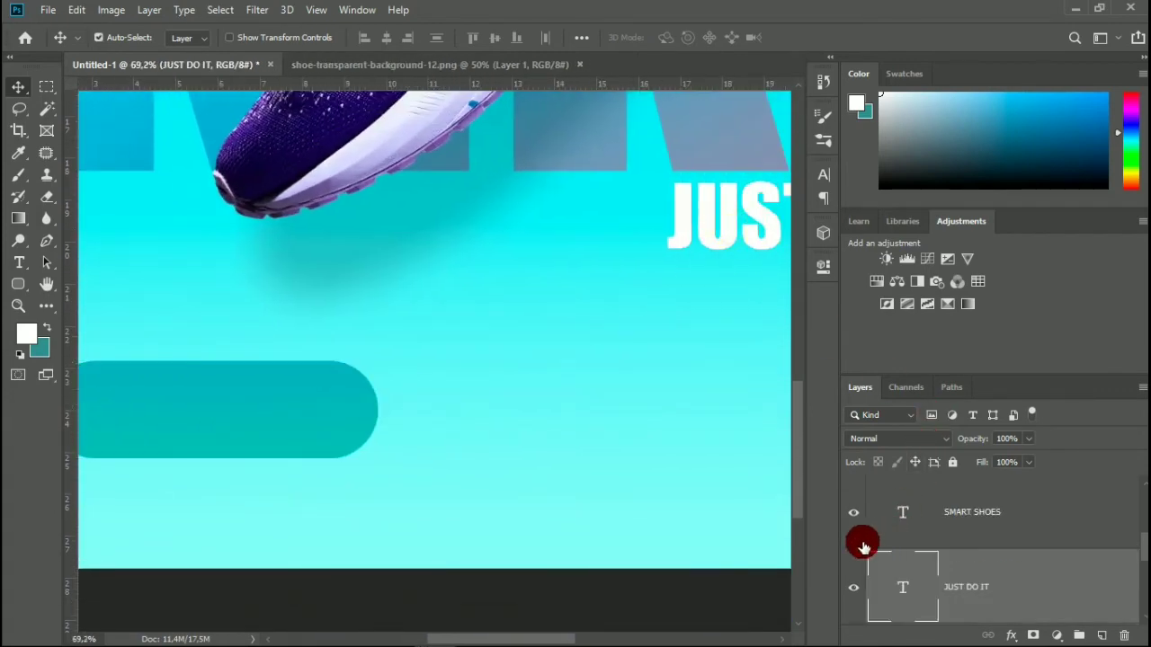
drag(1068, 596, 1104, 636)
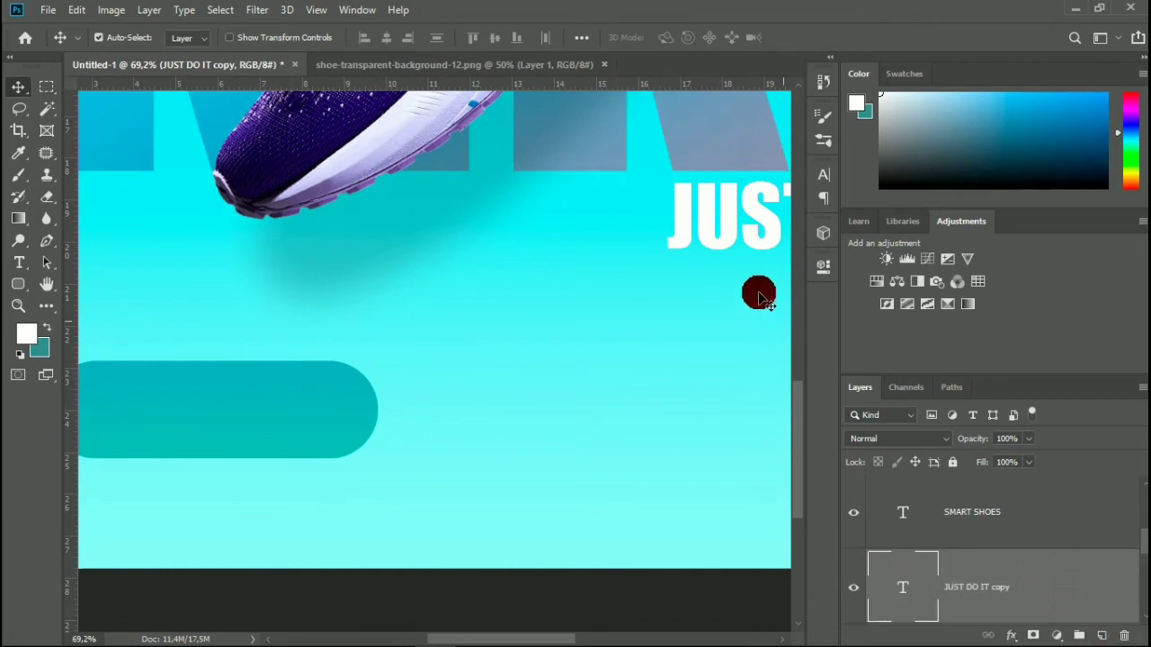
drag(719, 243, 180, 432)
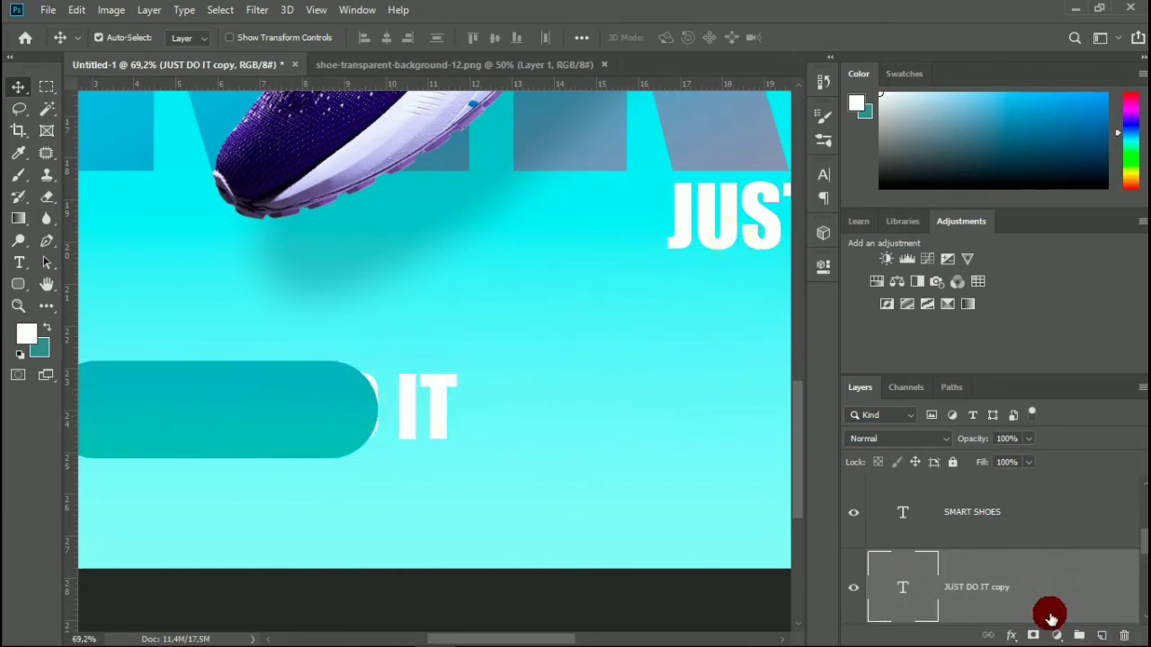
Move the JUST DO IT copy layer directly below Layer 1 and shift its text left to start at the teal shape's left end.
scroll(1043, 602, up, 1)
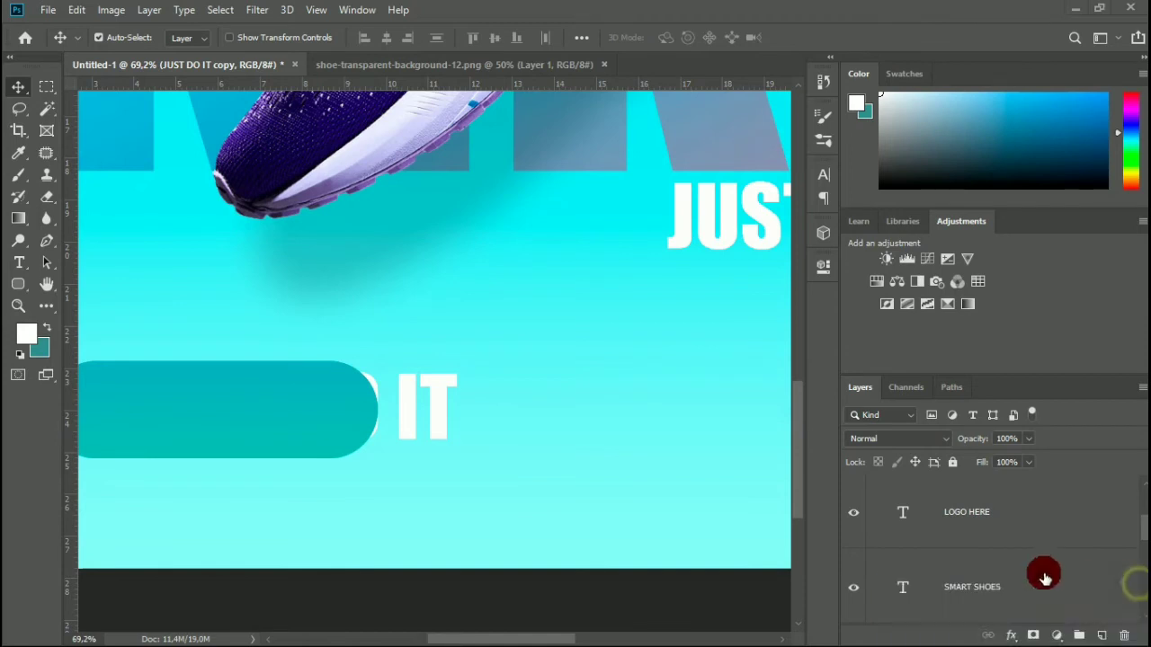
scroll(1046, 570, down, 4)
scroll(1025, 580, up, 1)
scroll(1025, 580, up, 2)
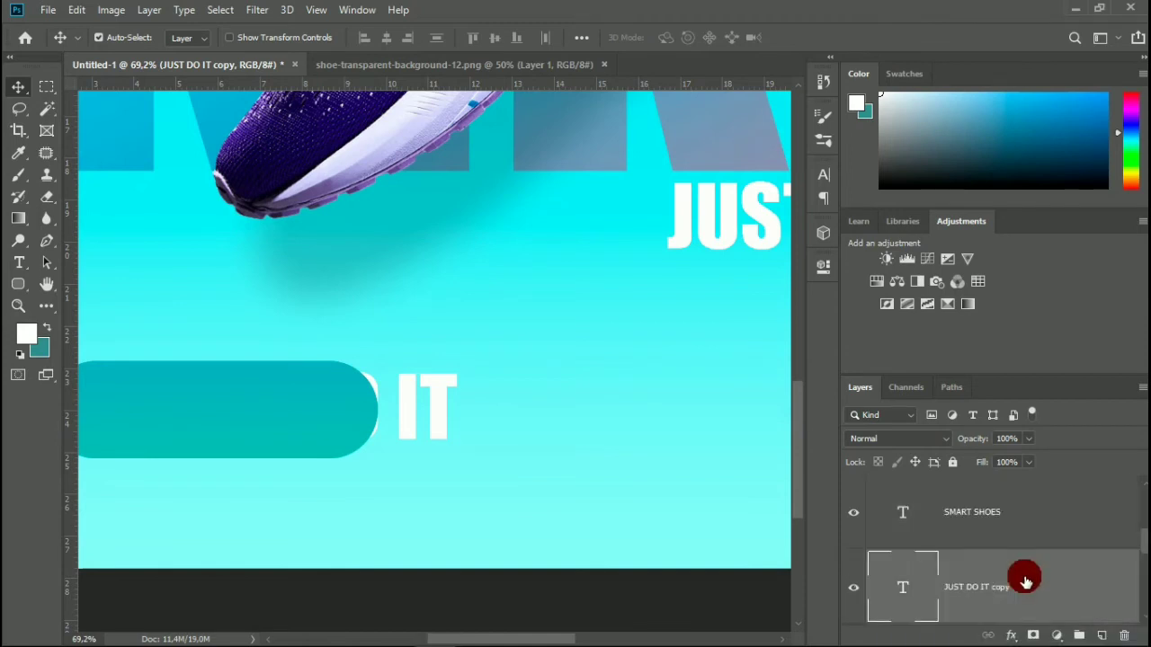
drag(1020, 589, 1009, 637)
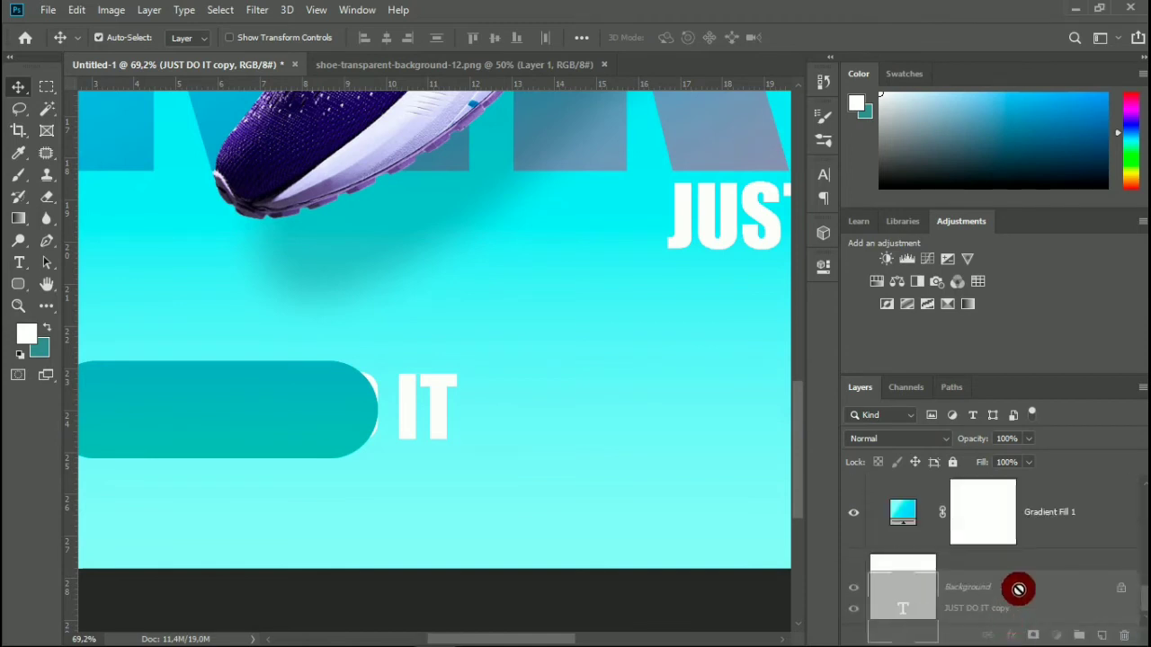
drag(1019, 589, 1030, 547)
scroll(488, 424, left, 3)
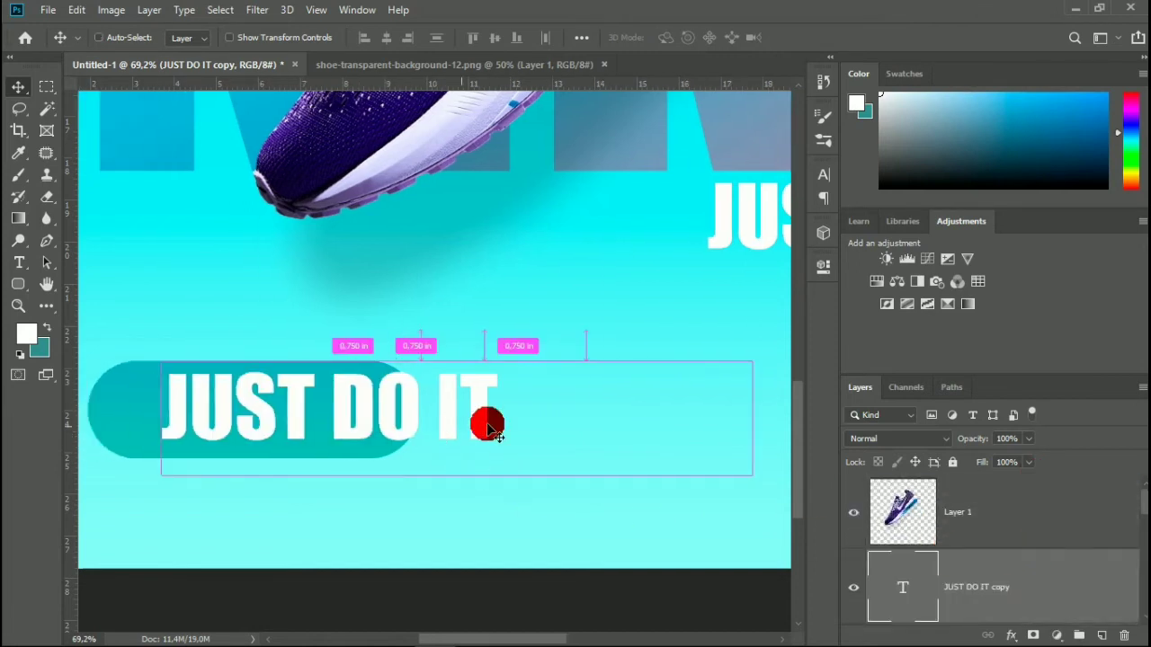
drag(497, 422, 423, 424)
Replace the copied JUST DO IT text on the teal shape with SHOP NOW.
double_click(904, 587)
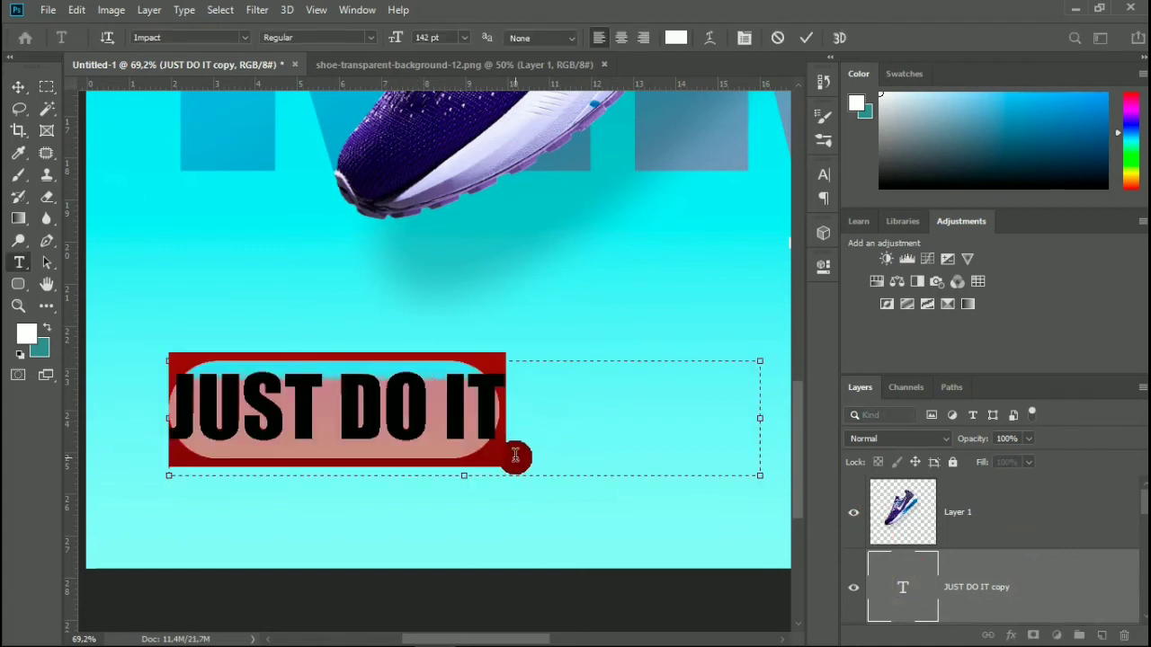
text(SHOP)
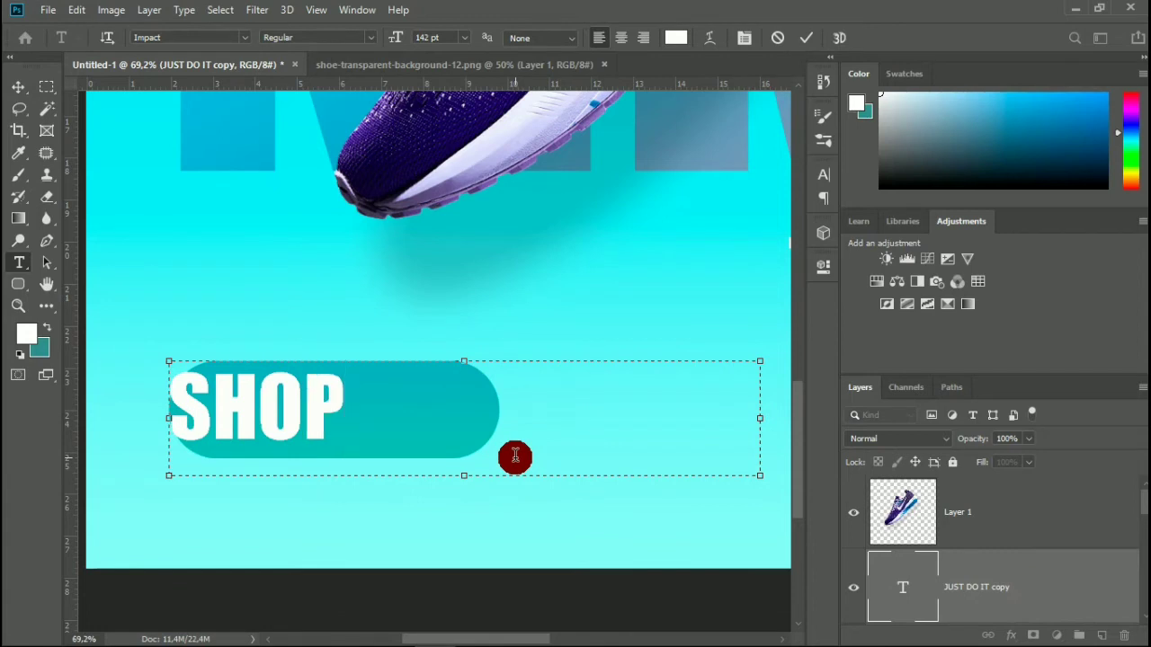
text( NOW)
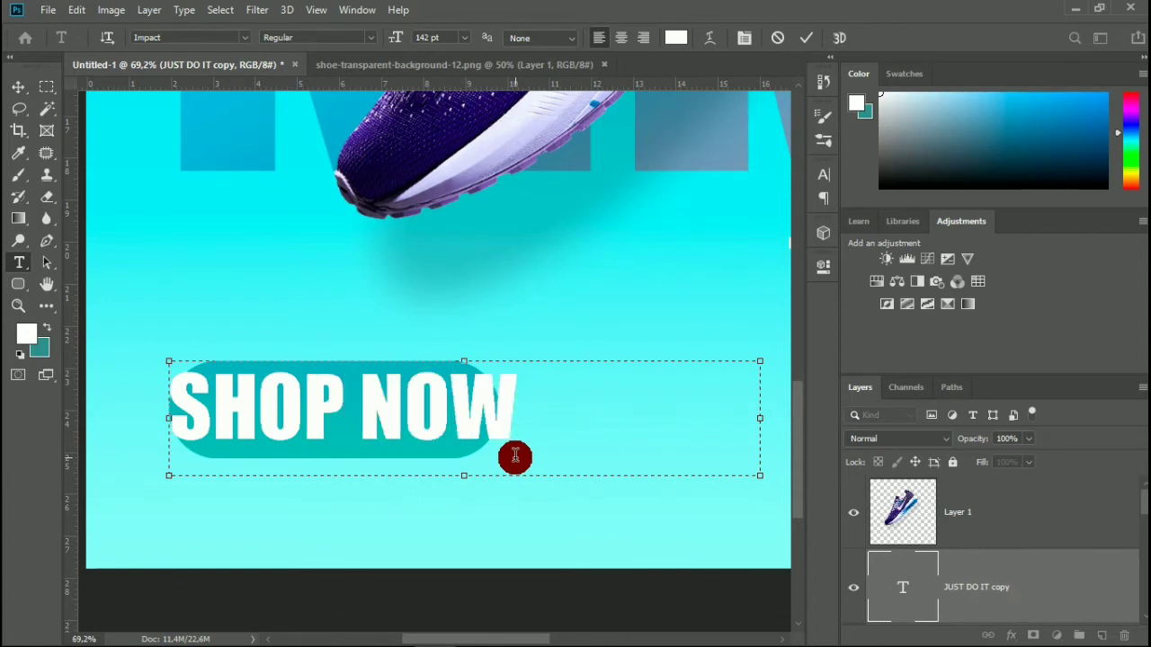
Set the SHOP NOW text size to 117 pt and centre the text on the teal rounded rectangle.
key(ctrl+a)
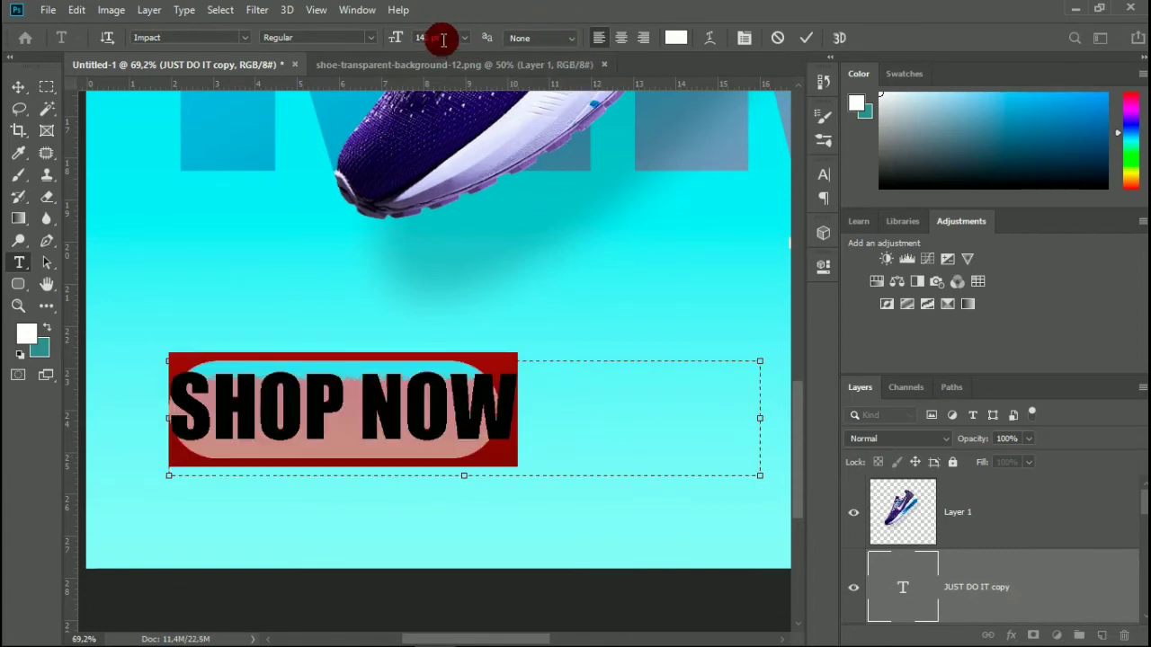
double_click(441, 38)
text(123)
key(Return)
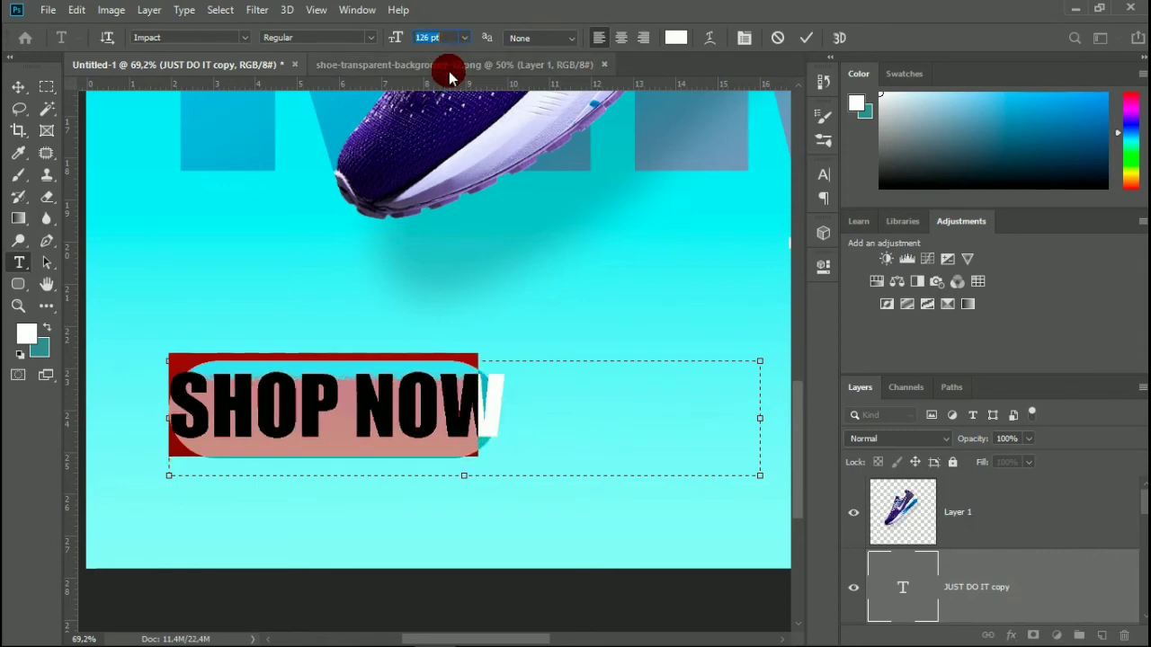
key(Down)
key(Down)
key(Down)
key(Down)
key(Down)
key(Down)
drag(467, 317, 489, 327)
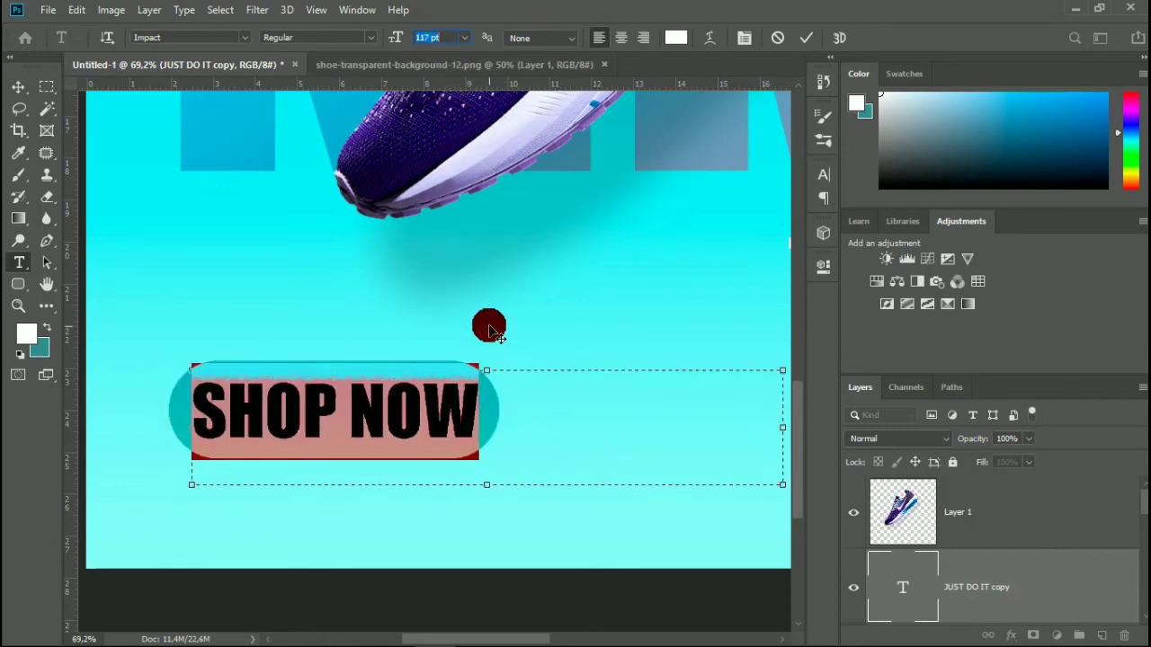
click(810, 37)
key(v)
Duplicate the SHOP NOW text to the right of the teal button and change the copy's text to 5.99.
scroll(436, 358, down, 5)
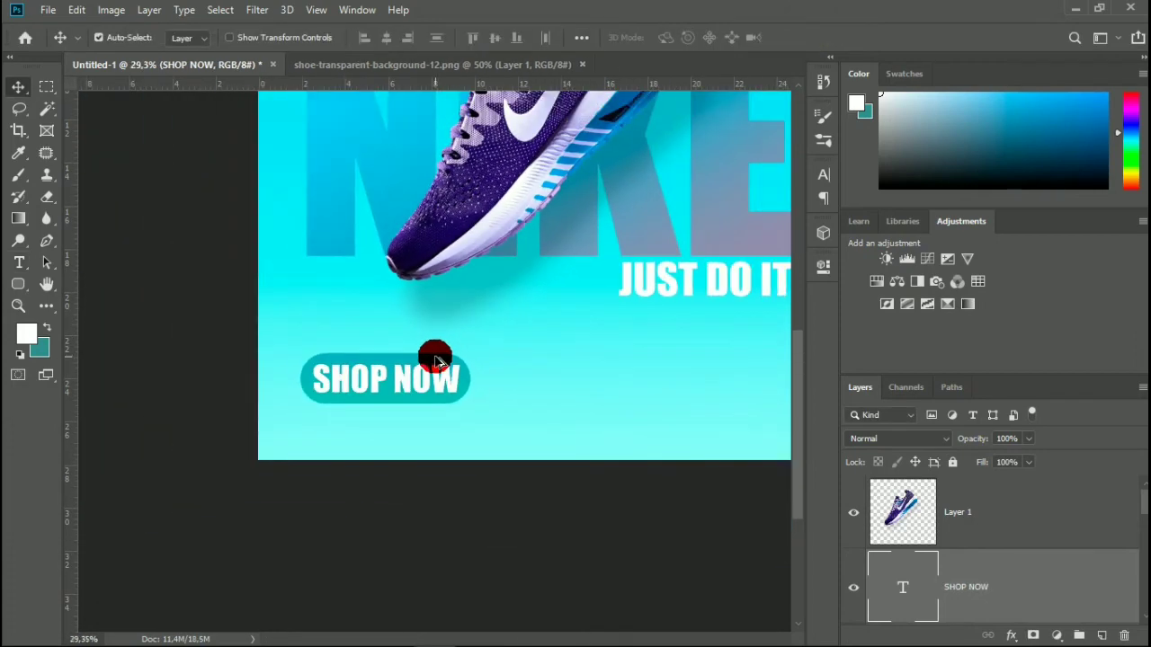
scroll(435, 357, down, 2)
scroll(431, 472, up, 3)
scroll(431, 473, down, 3)
scroll(433, 474, left, 2)
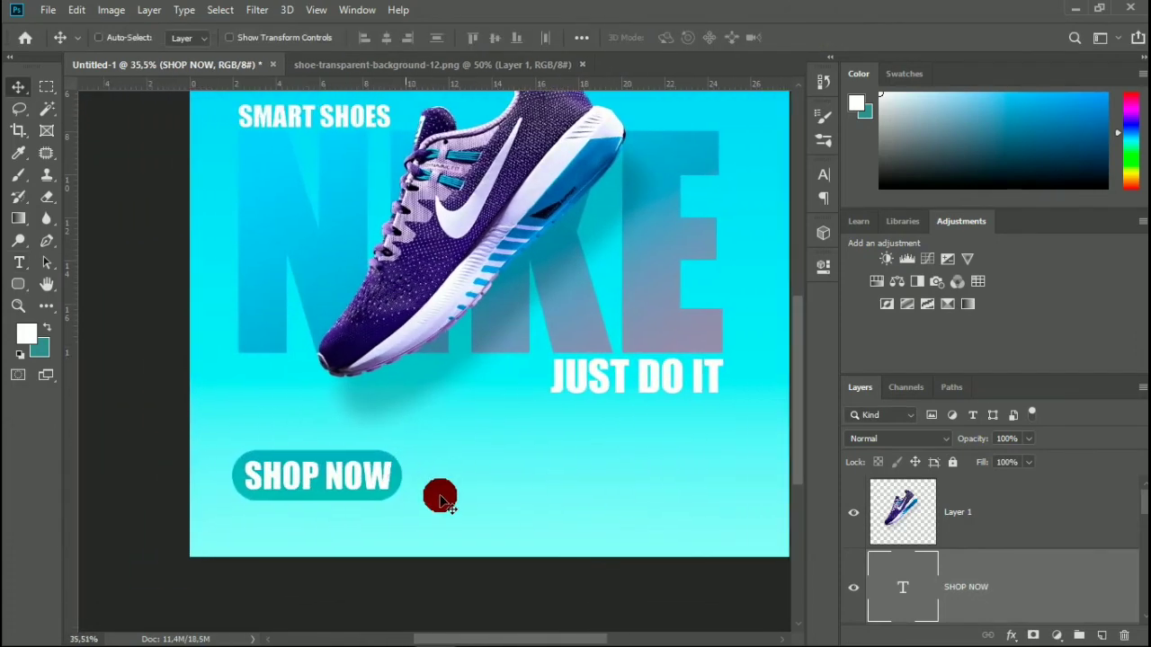
scroll(373, 458, up, 4)
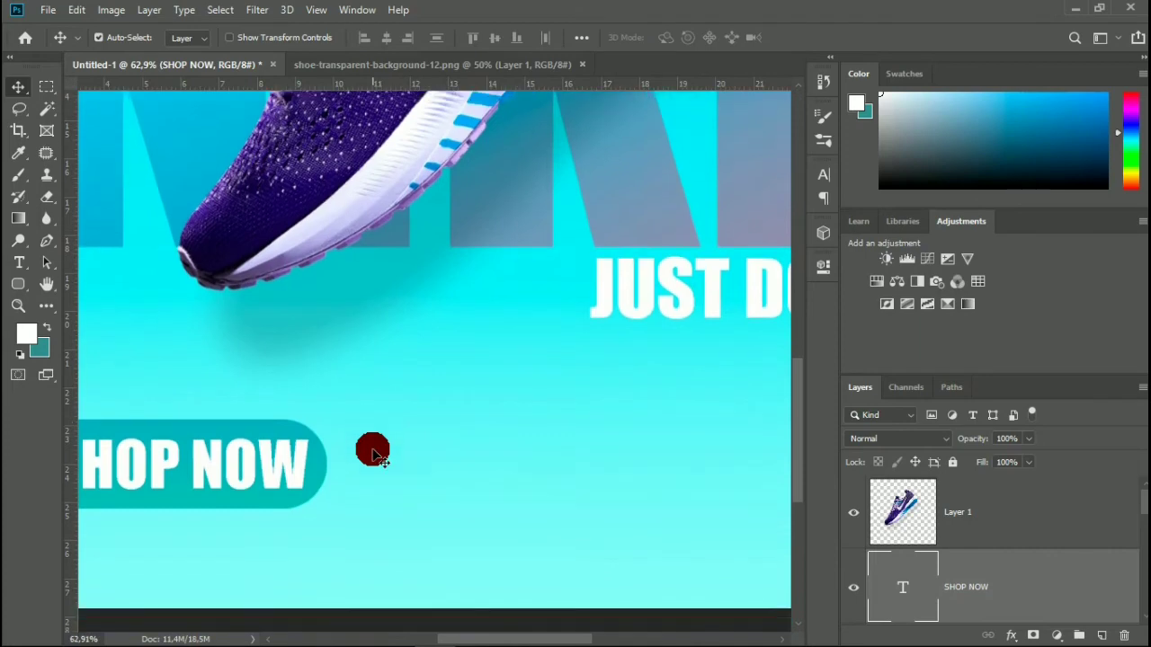
scroll(373, 454, right, 1)
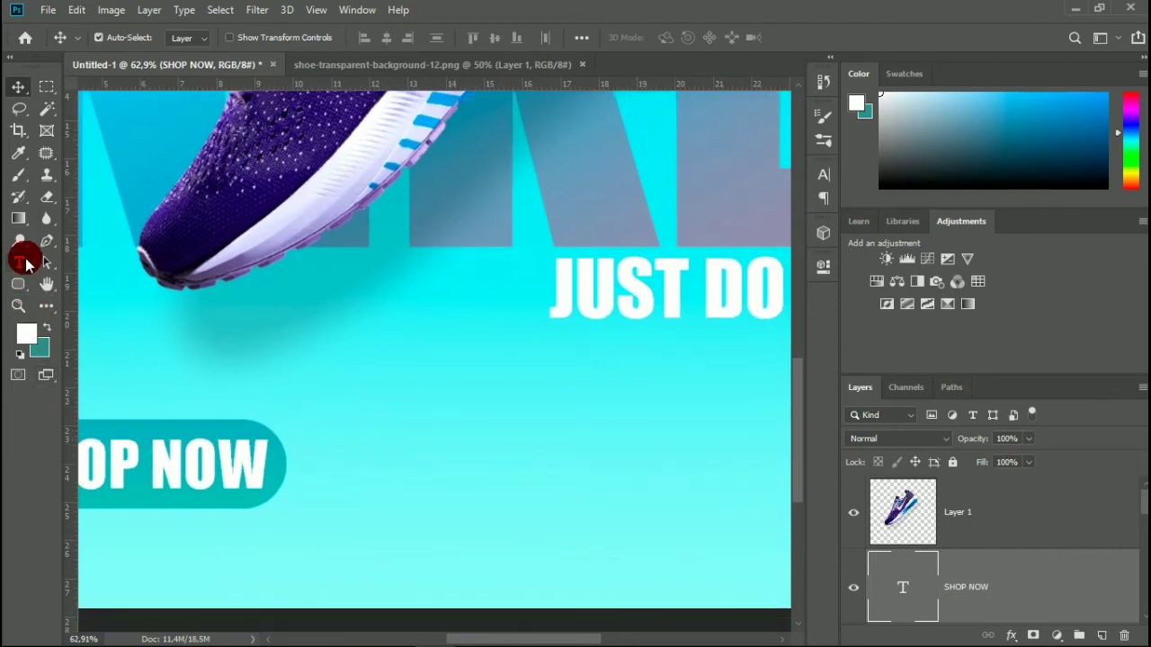
drag(209, 483, 506, 478)
double_click(920, 574)
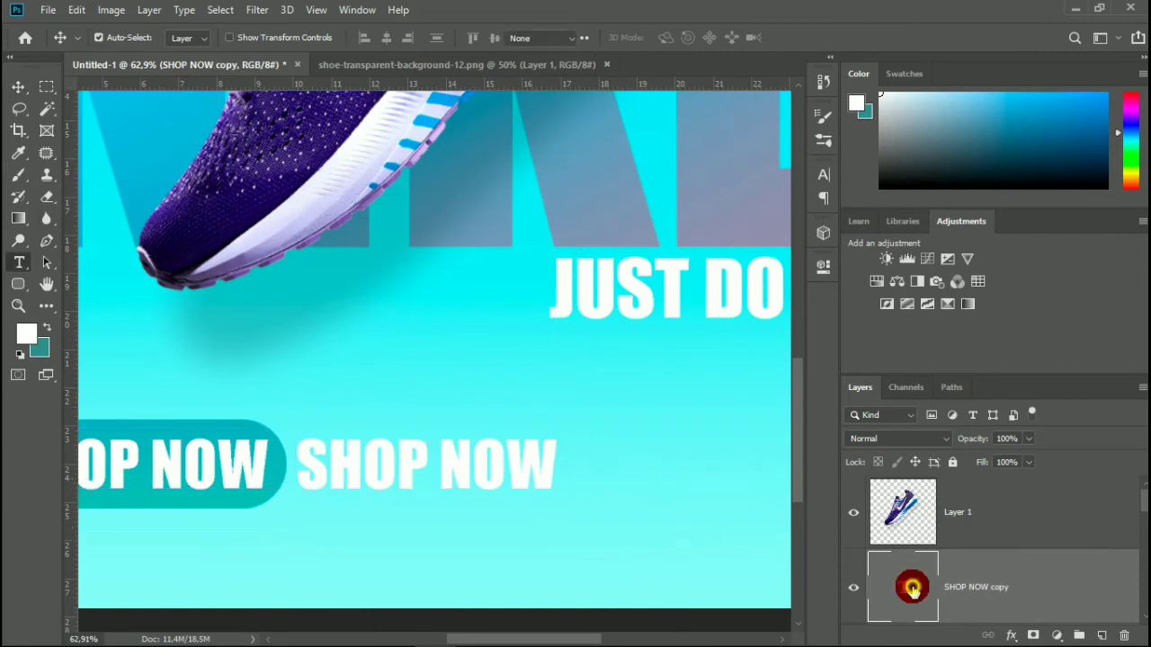
text(5.99)
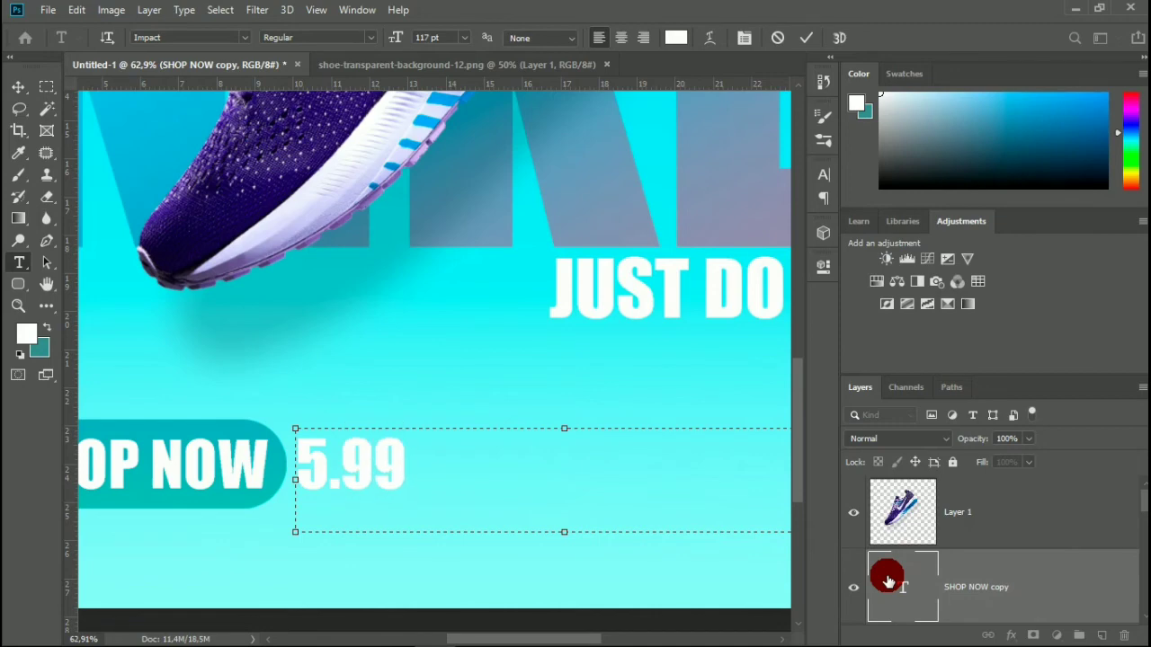
click(811, 38)
key(v)
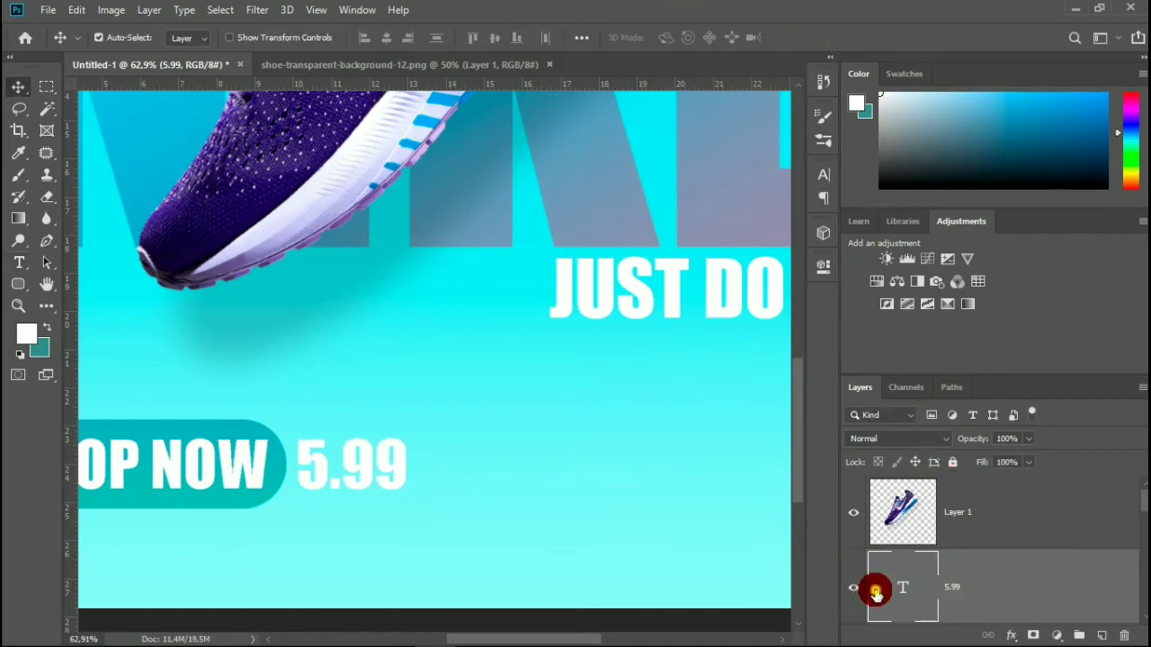
click(824, 176)
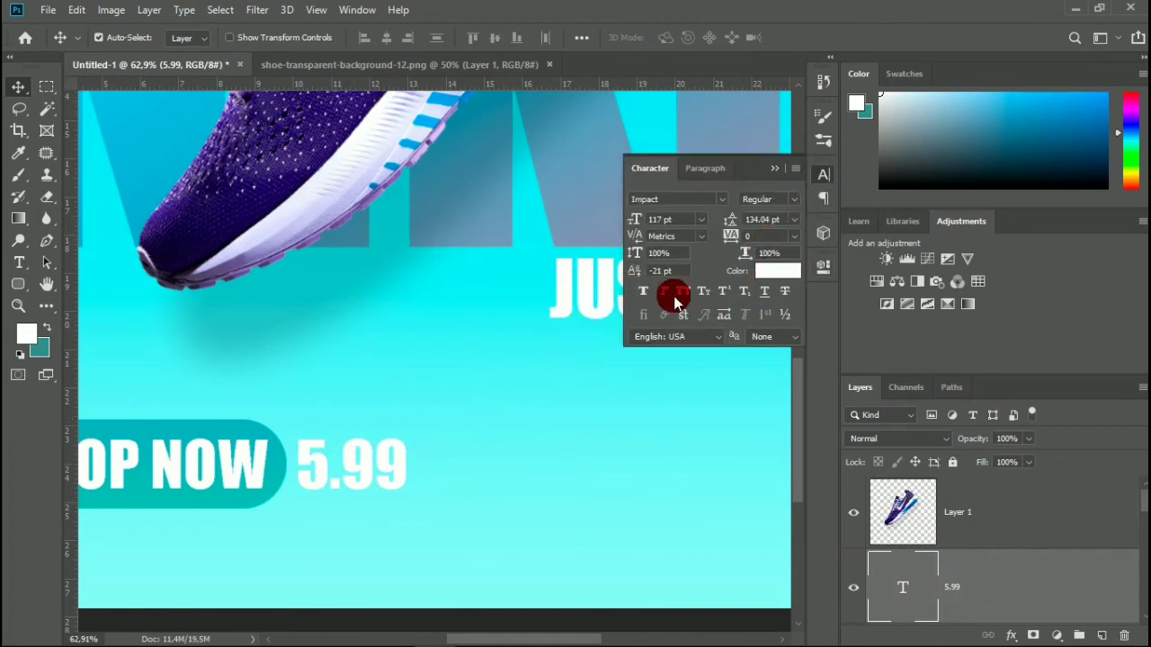
click(722, 292)
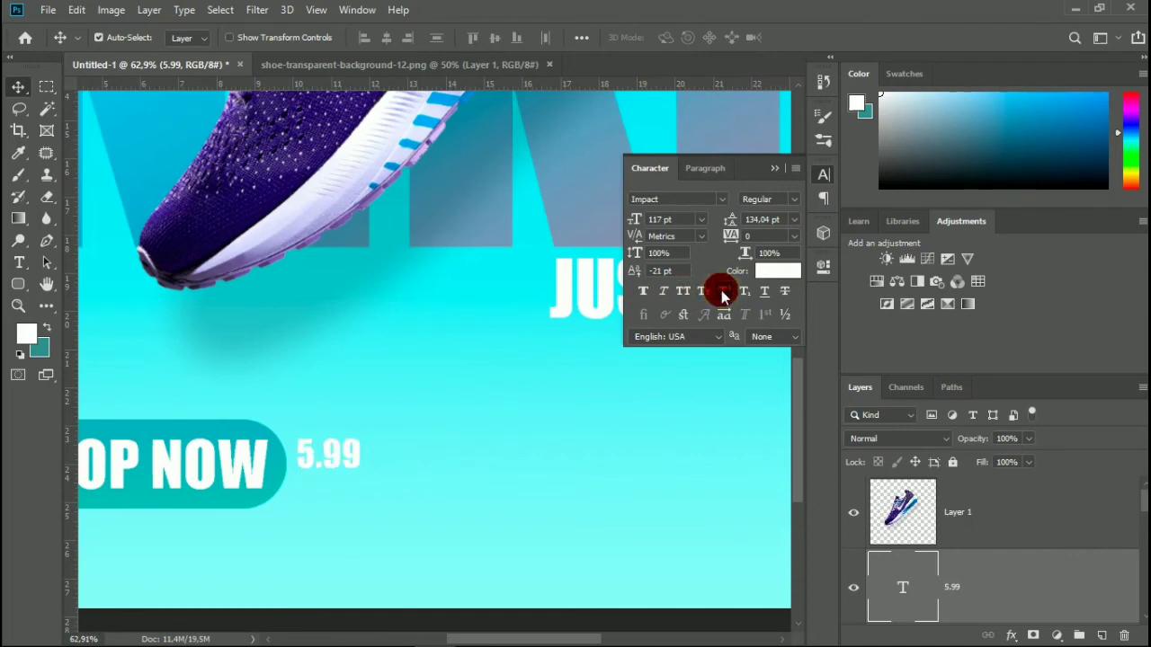
click(723, 291)
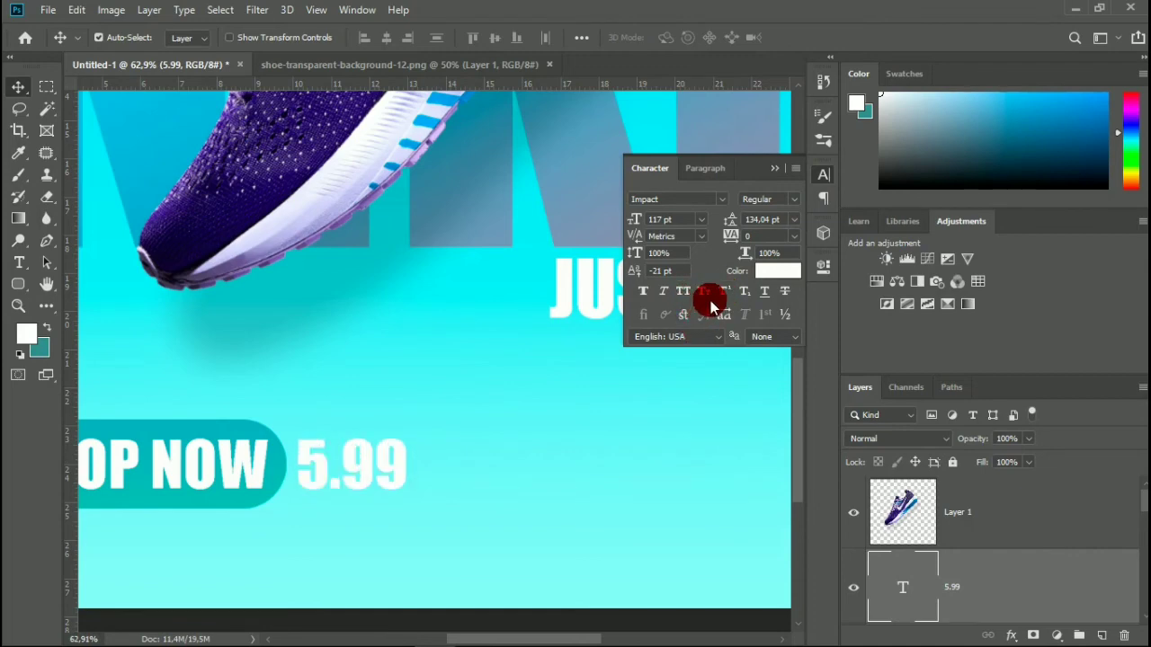
click(774, 168)
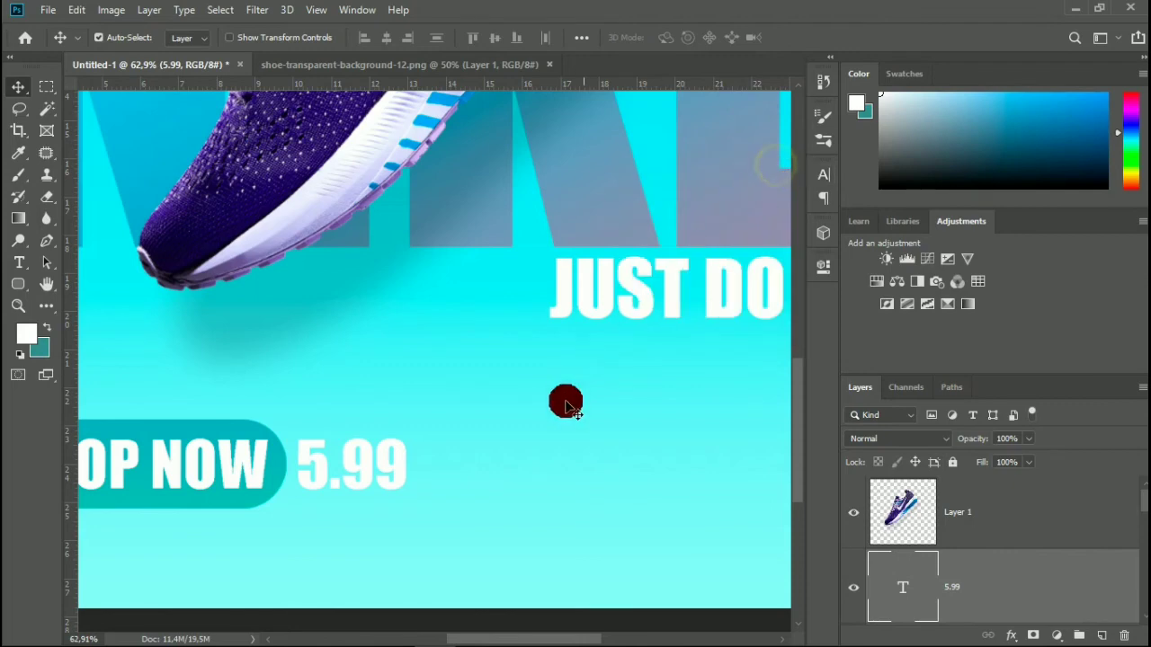
Format only the digits 99 in the 5.99 price text as superscript.
double_click(903, 586)
drag(421, 477, 349, 466)
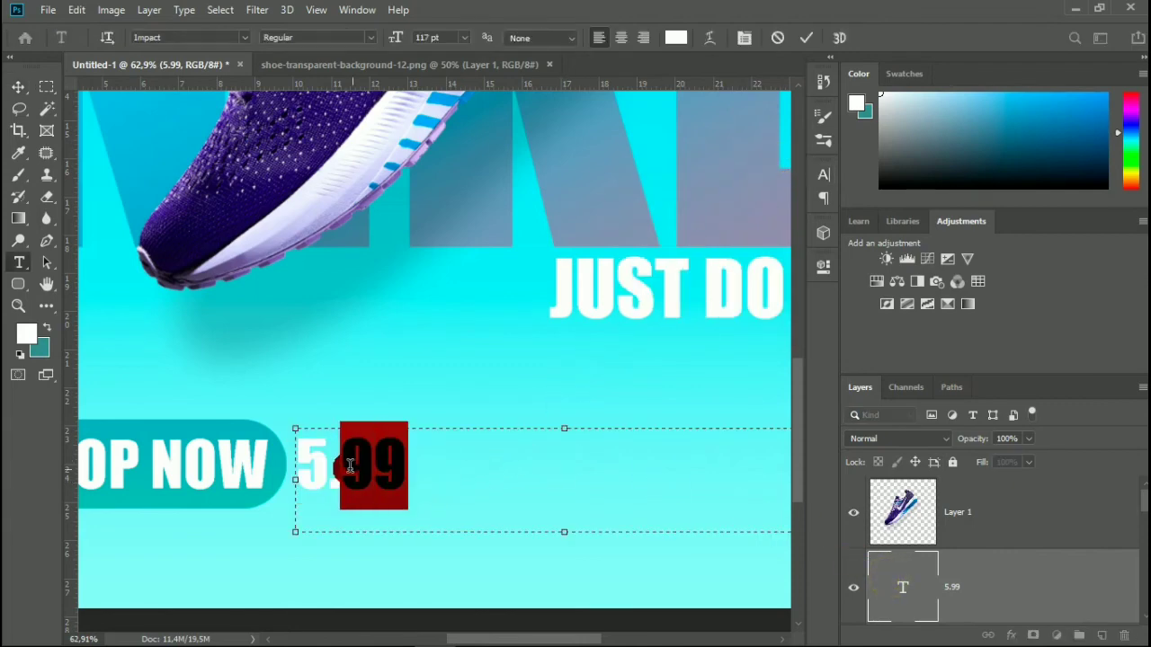
click(824, 174)
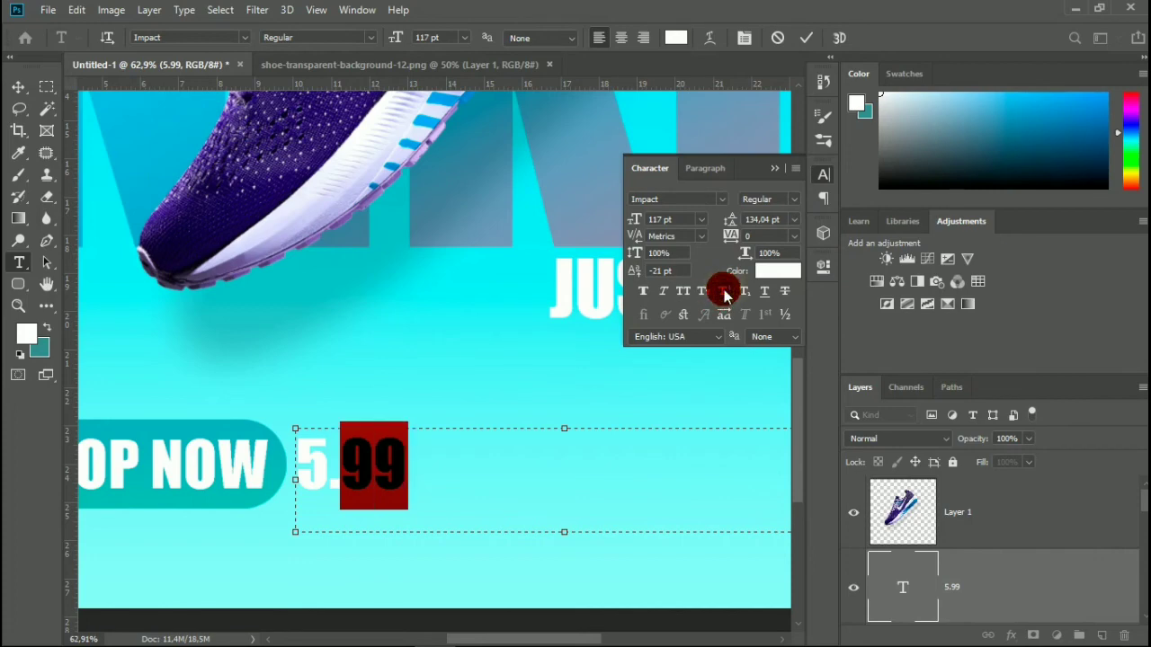
click(725, 293)
click(778, 174)
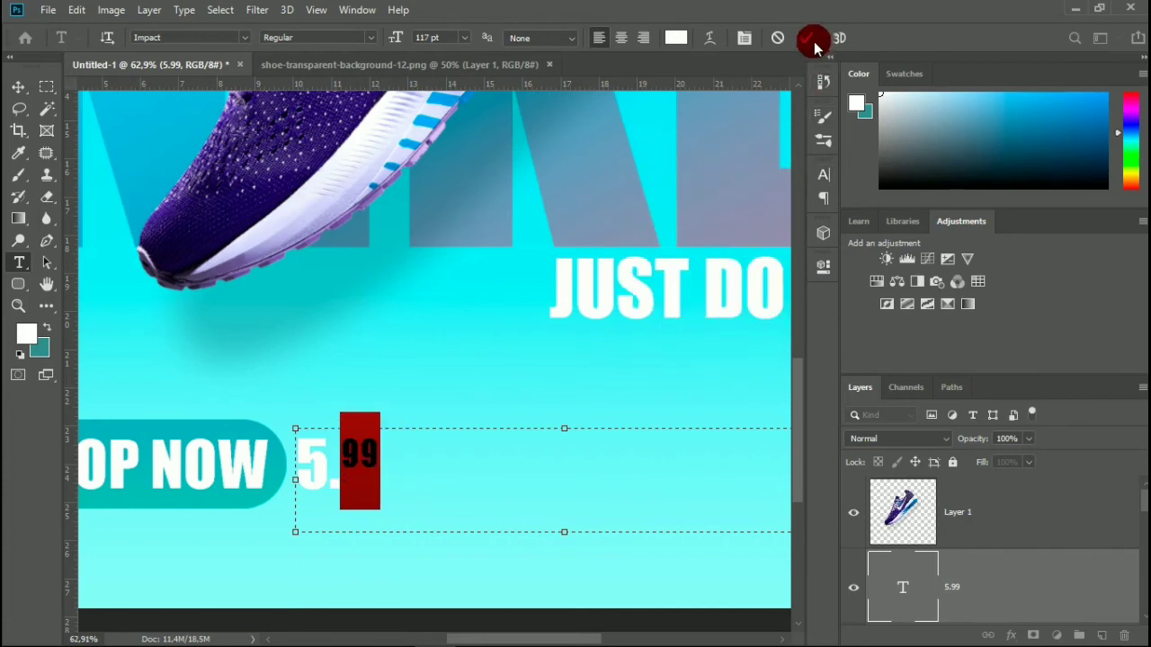
click(807, 37)
key(v)
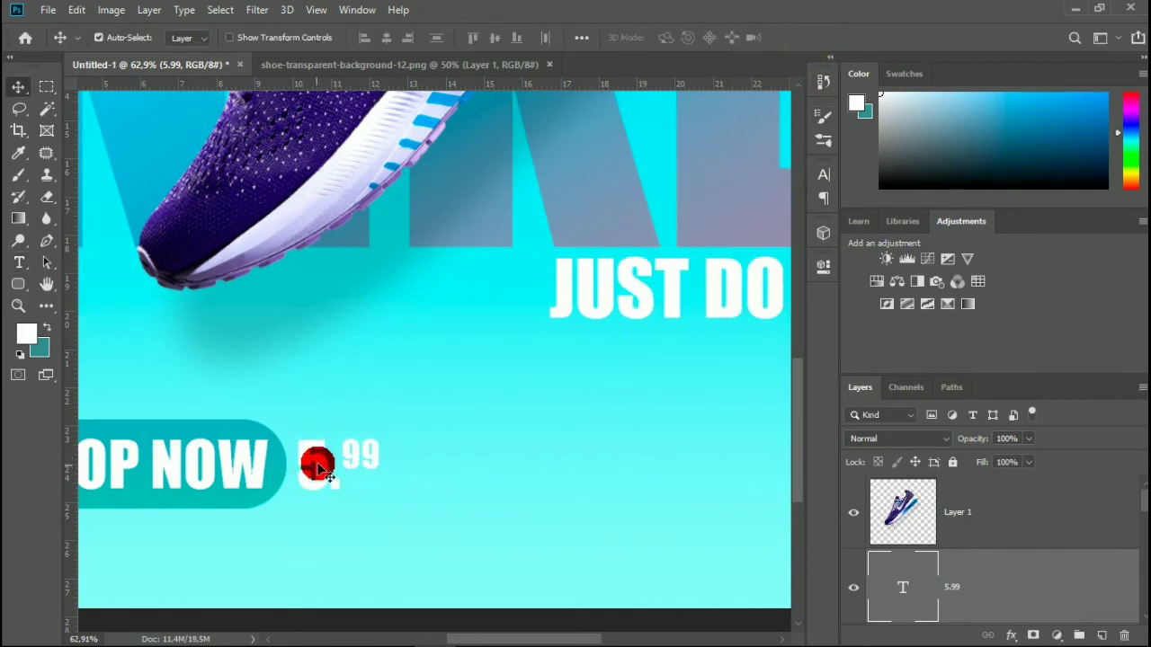
Scale the 5.99 price text to 119.15% and place it just right of the SHOP NOW button.
drag(323, 463, 331, 463)
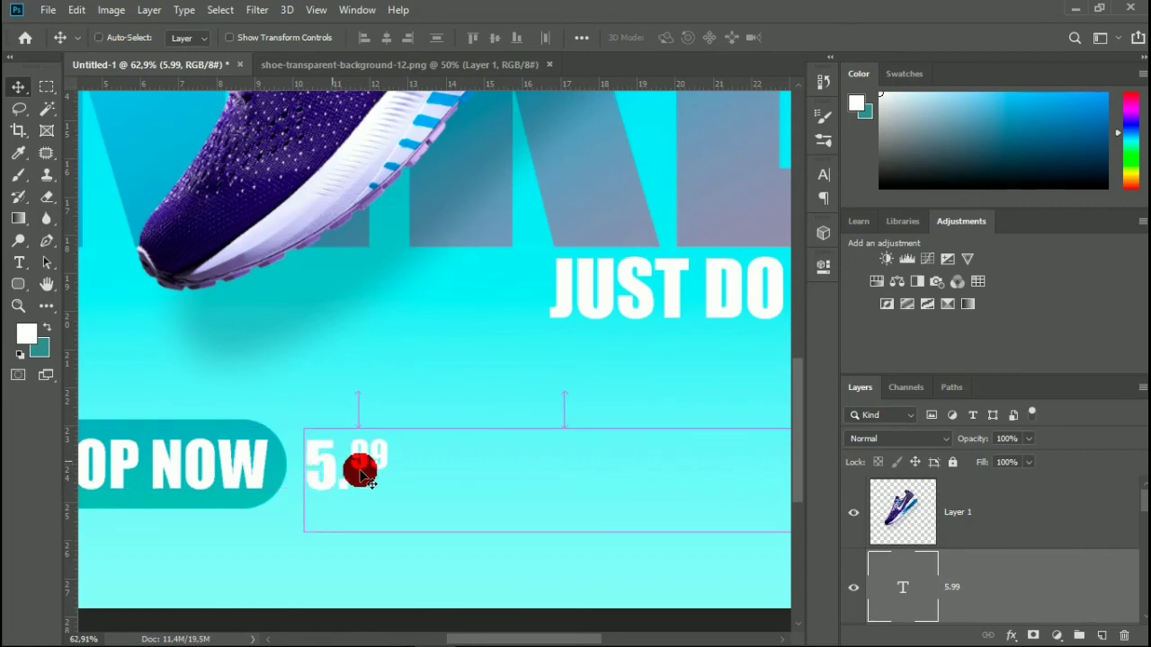
key(ctrl+t)
drag(315, 530, 252, 564)
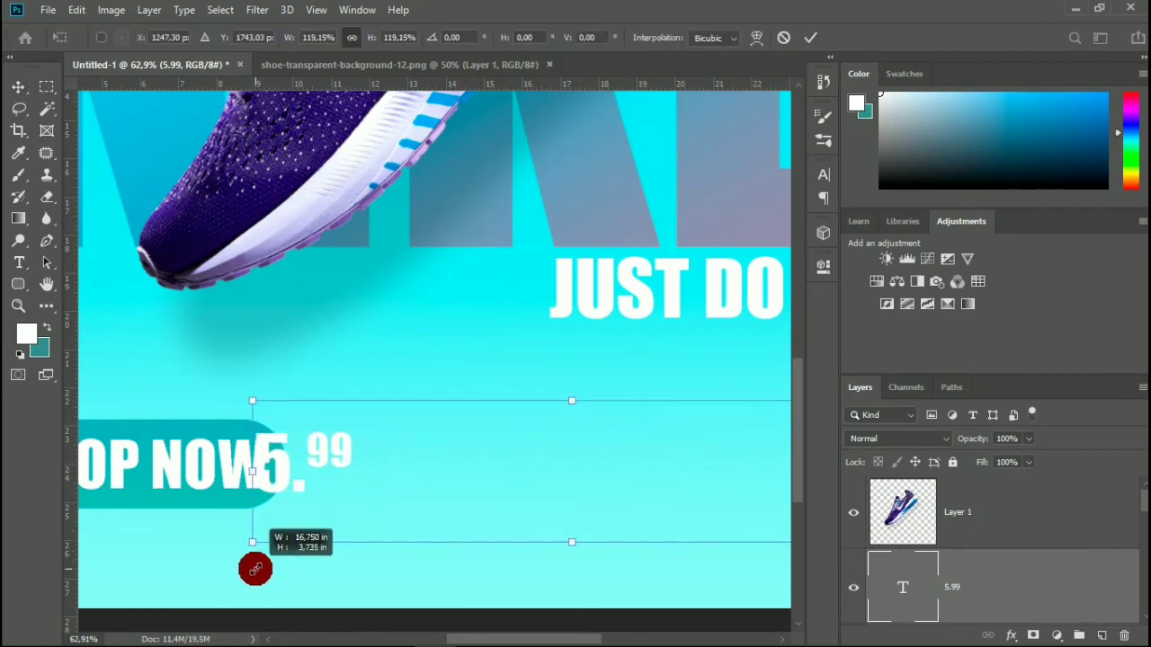
drag(290, 481, 347, 470)
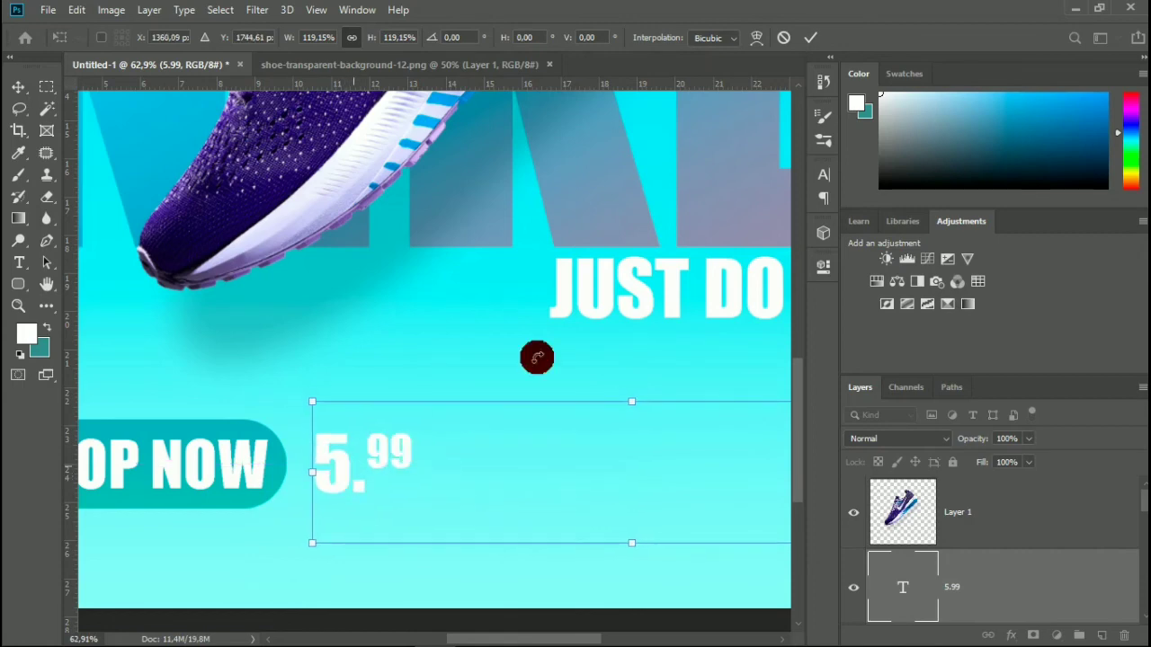
click(812, 37)
Nudge the 5.99 price text so it is vertically centred beside the SHOP NOW button.
scroll(572, 294, down, 5)
scroll(410, 524, up, 8)
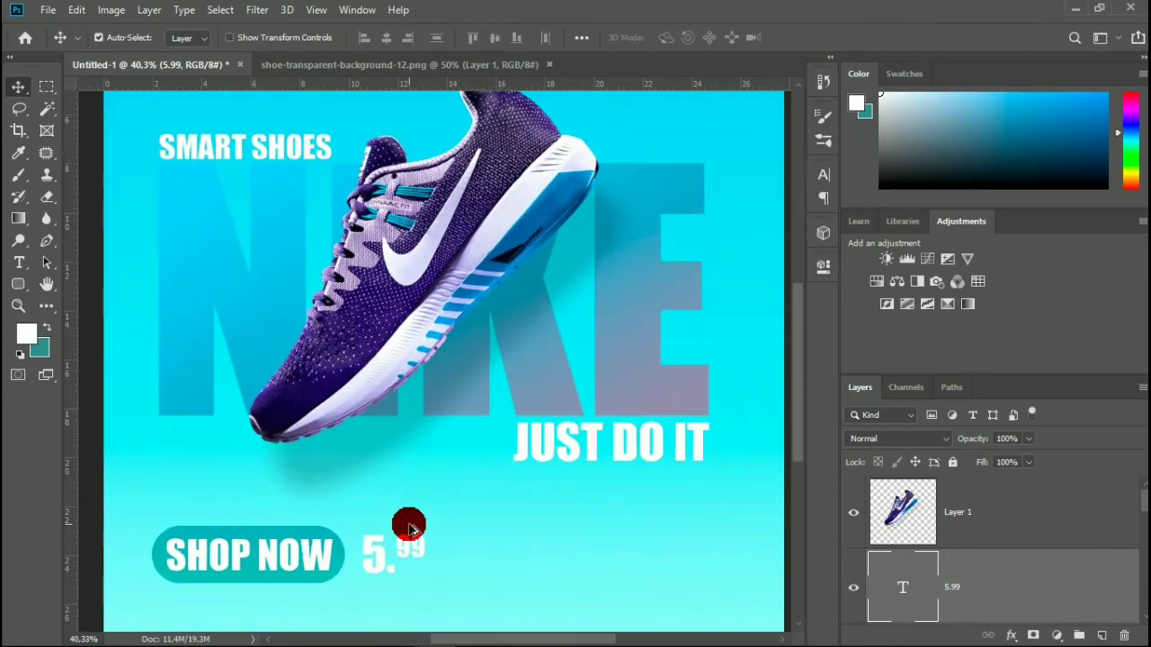
scroll(410, 530, up, 5)
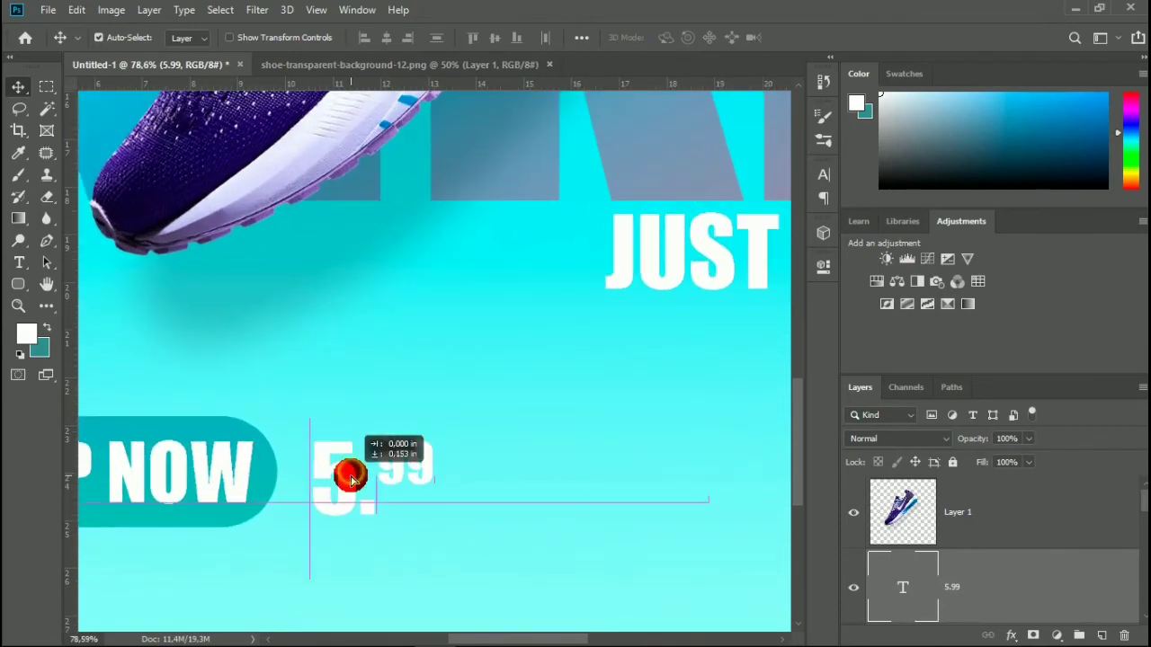
drag(351, 479, 351, 479)
scroll(350, 481, down, 2)
scroll(353, 483, up, 2)
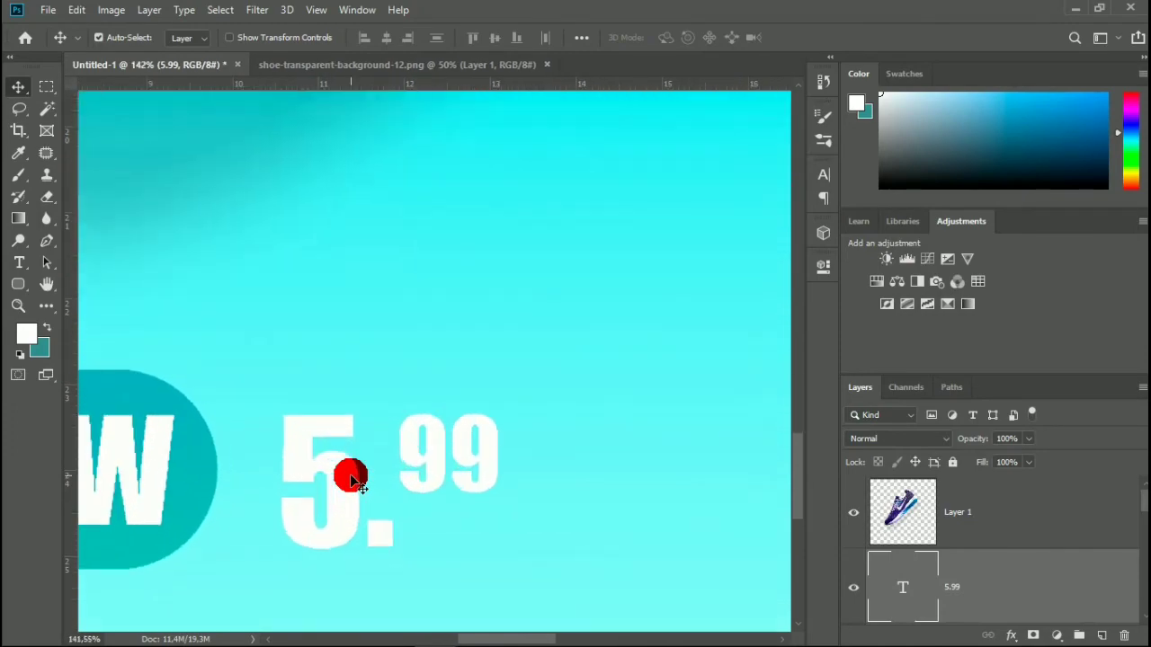
drag(352, 473, 358, 474)
scroll(351, 469, down, 6)
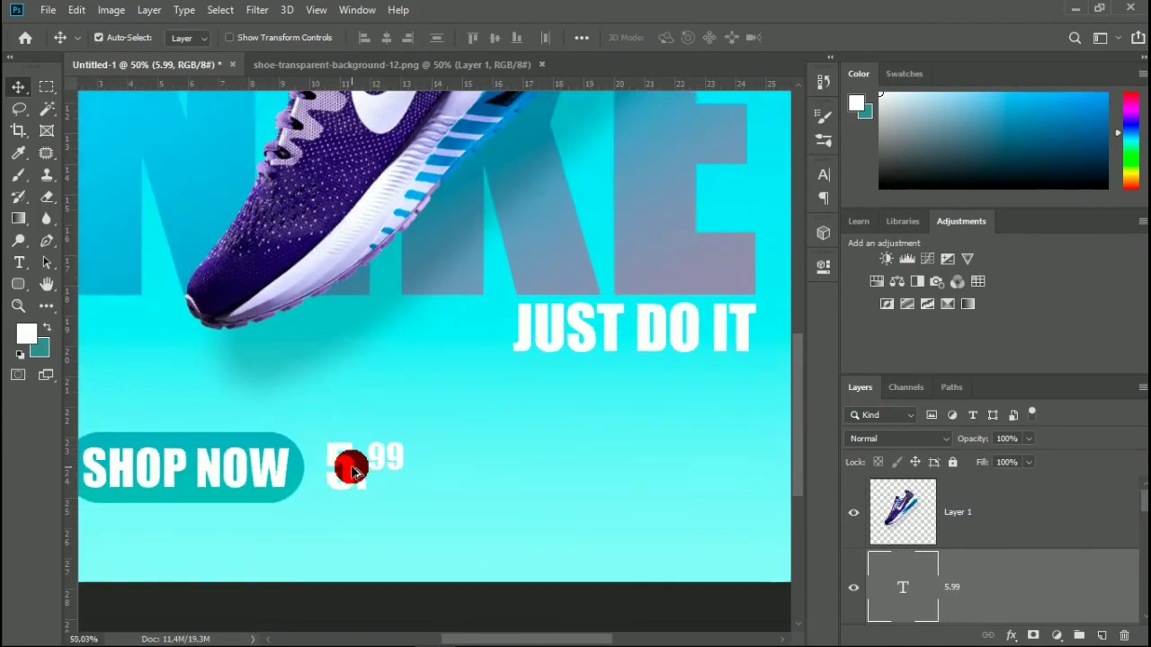
scroll(352, 469, up, 1)
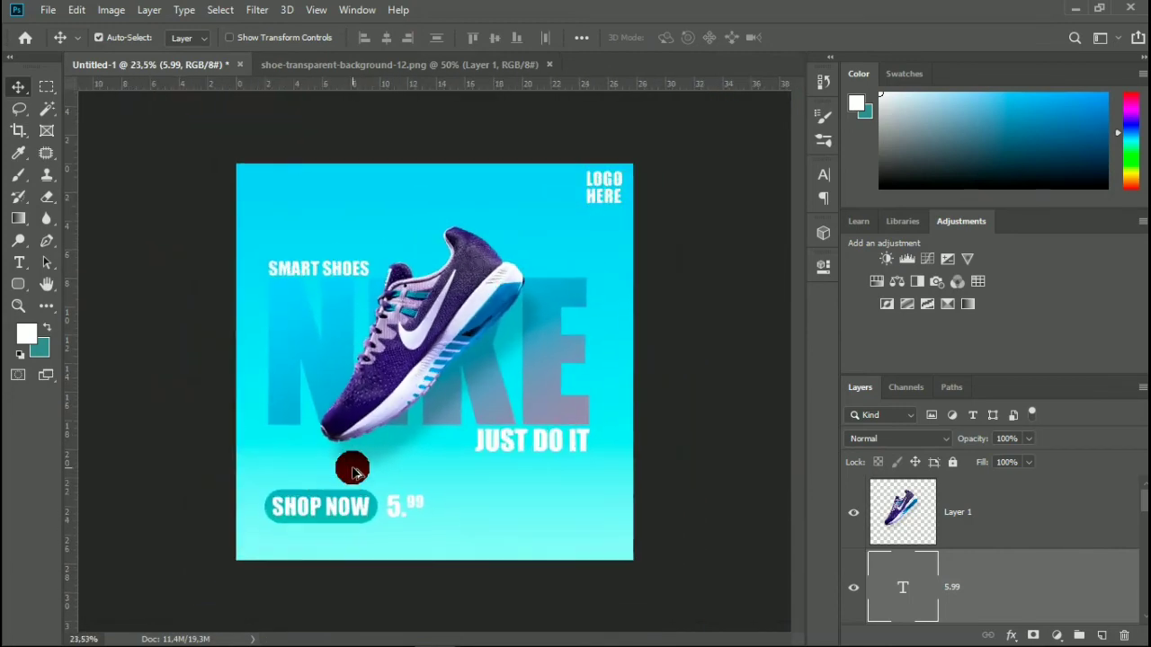
scroll(354, 185, up, 1)
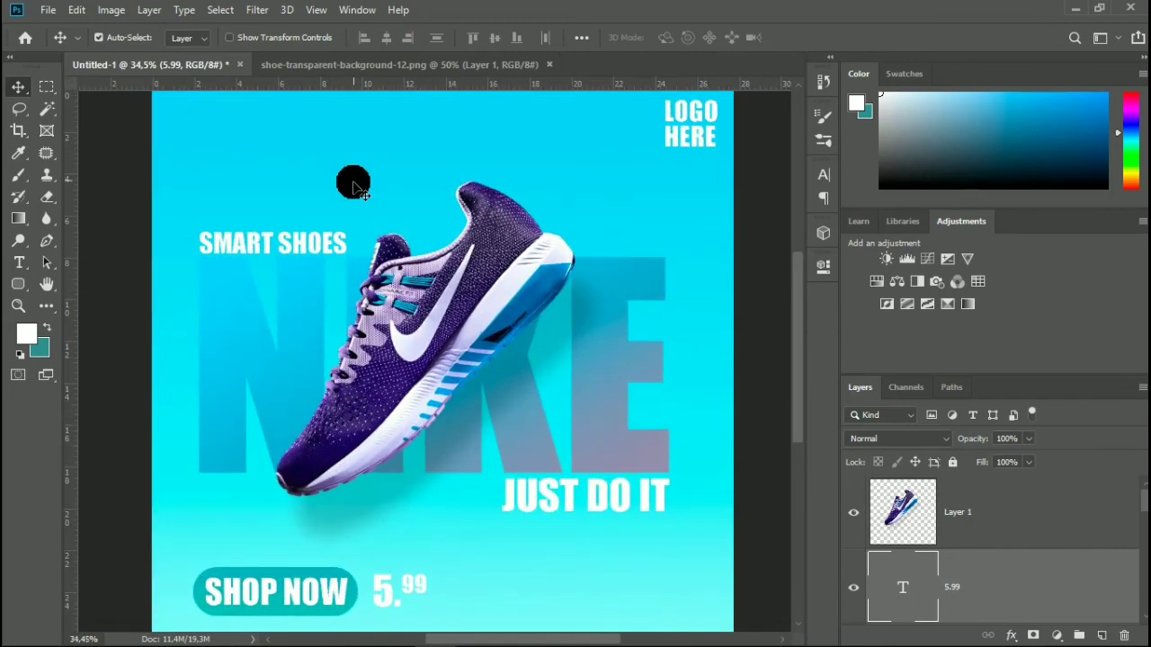
scroll(353, 184, up, 1)
scroll(350, 208, up, 2)
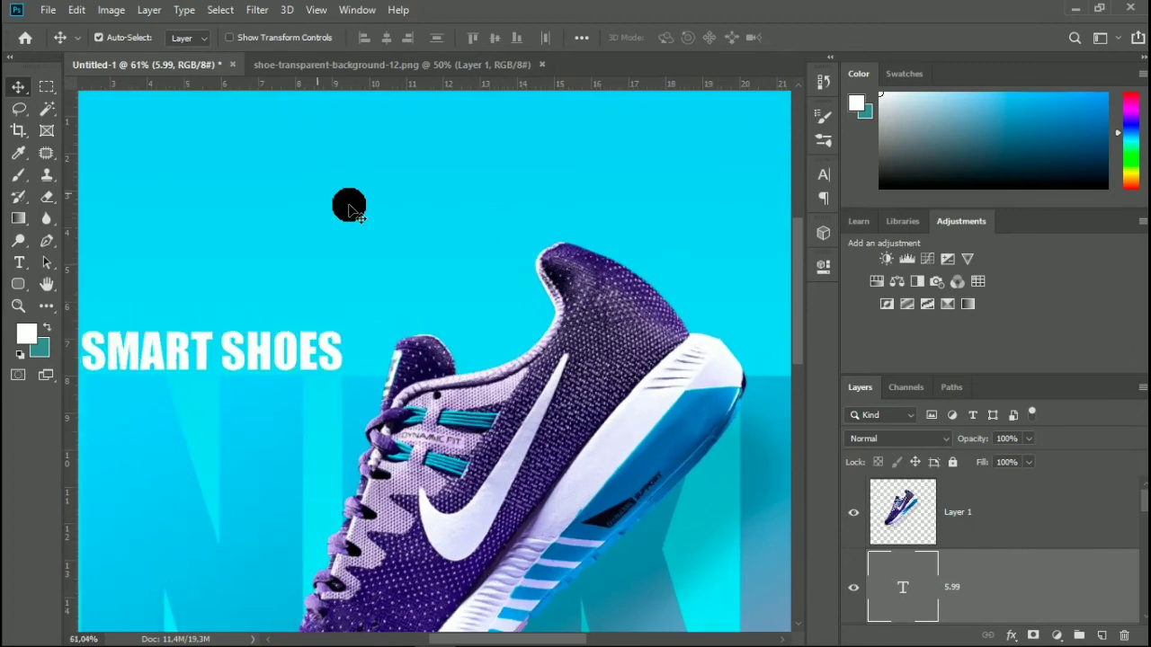
Add a white lorem ipsum paragraph text box to the right of the 5.99 price and set its font size to 56 pt.
scroll(349, 216, down, 3)
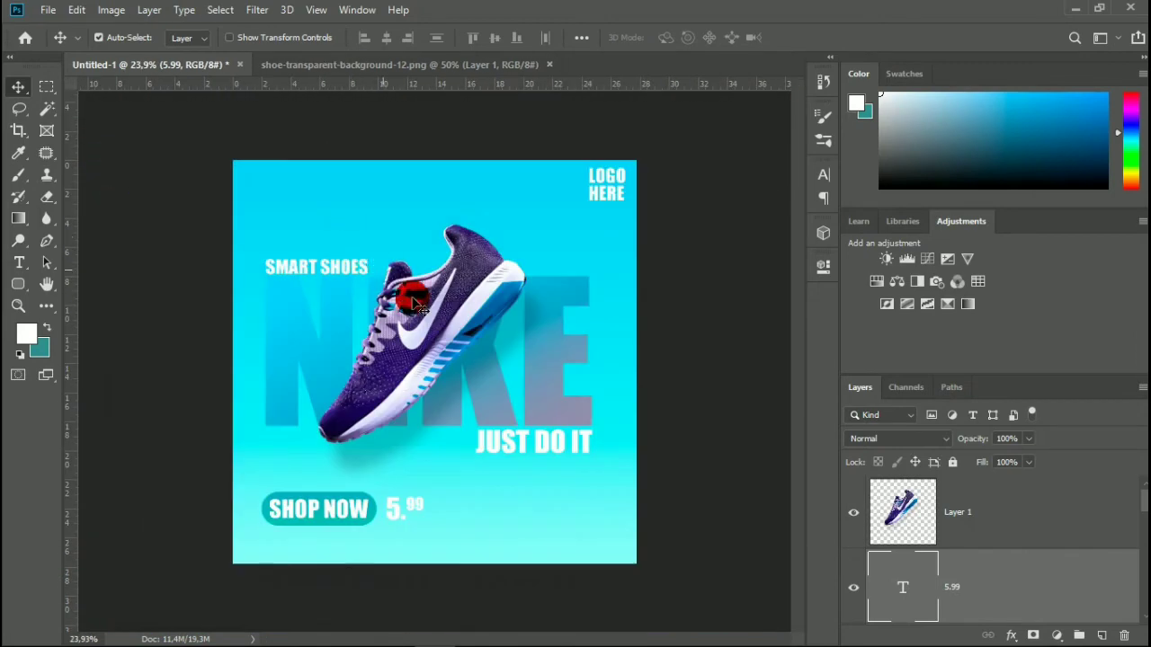
scroll(525, 470, up, 1)
scroll(532, 518, up, 1)
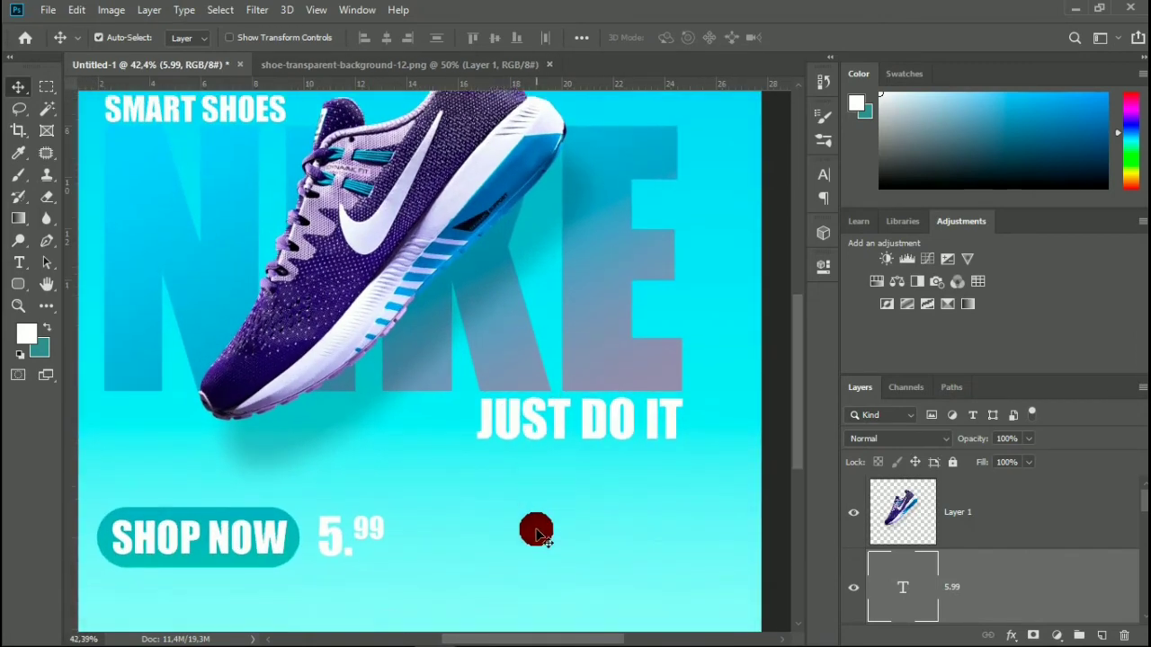
click(23, 266)
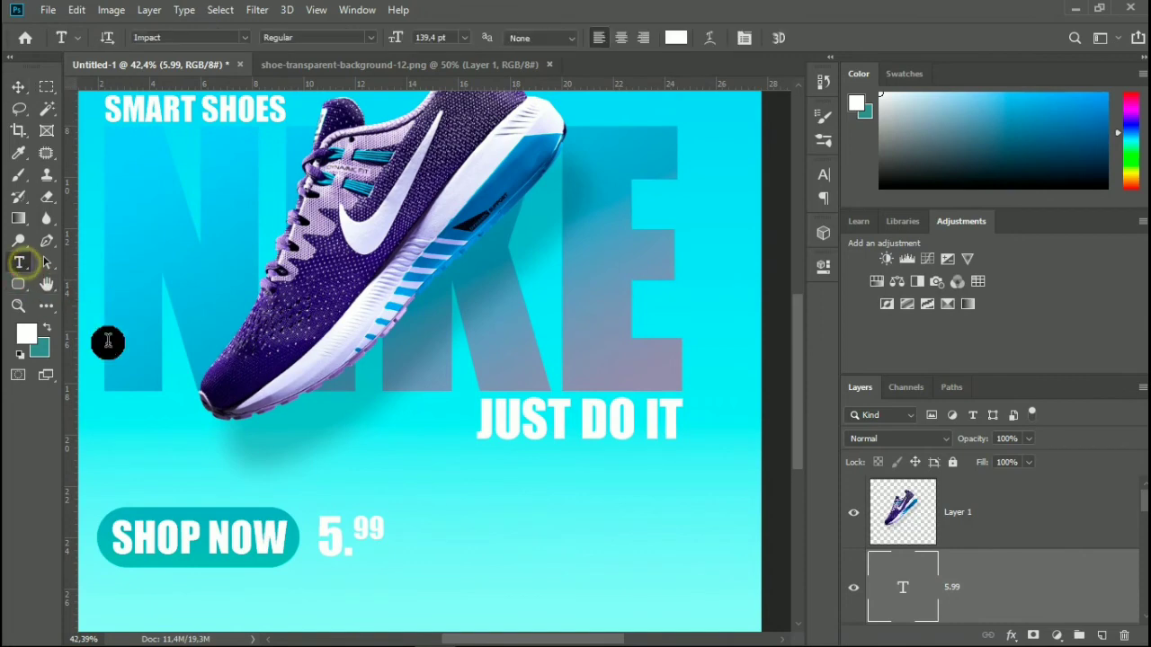
drag(429, 519, 742, 583)
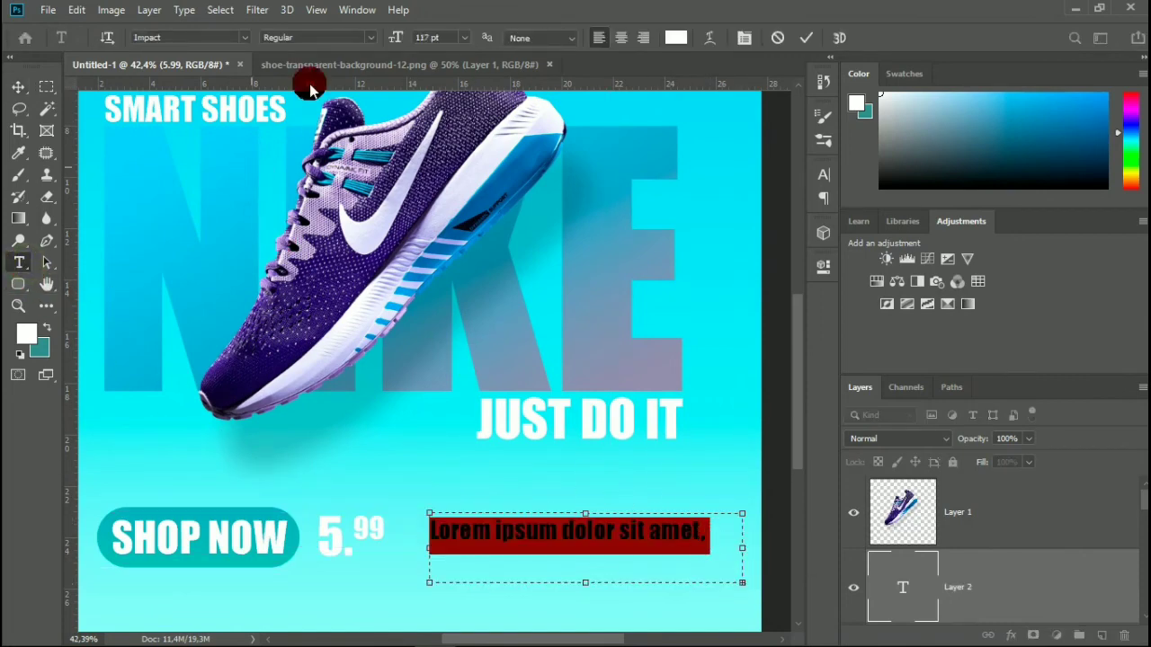
scroll(428, 39, down, 14)
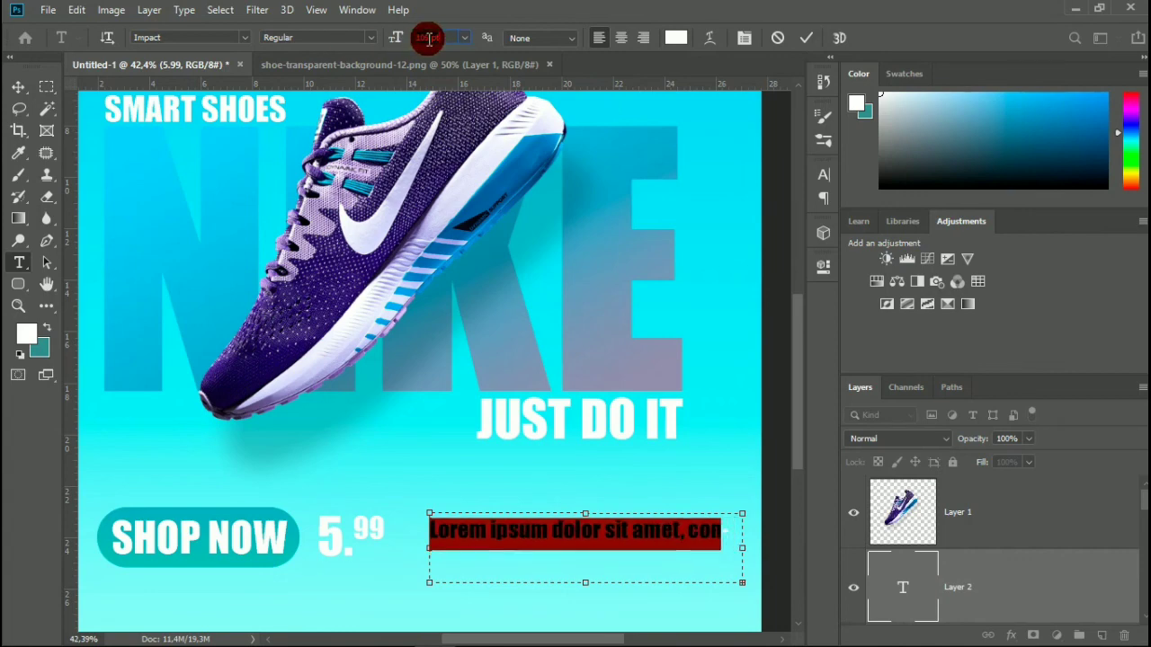
scroll(428, 39, down, 6)
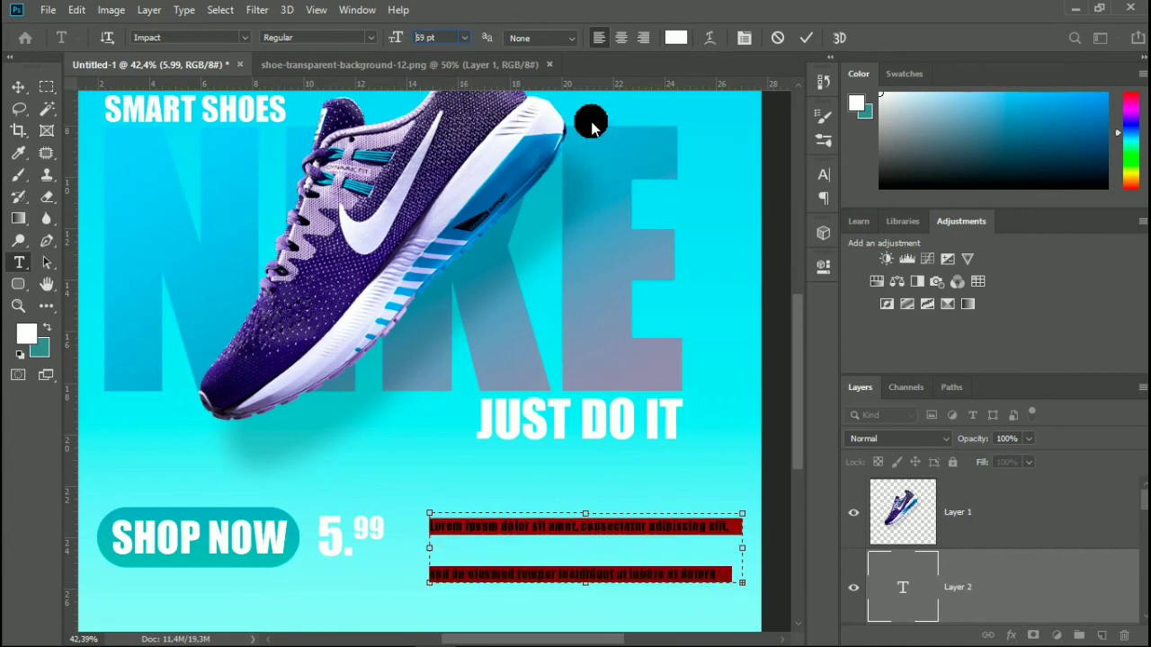
Set the lorem ipsum paragraph's leading to Auto.
click(827, 176)
click(794, 220)
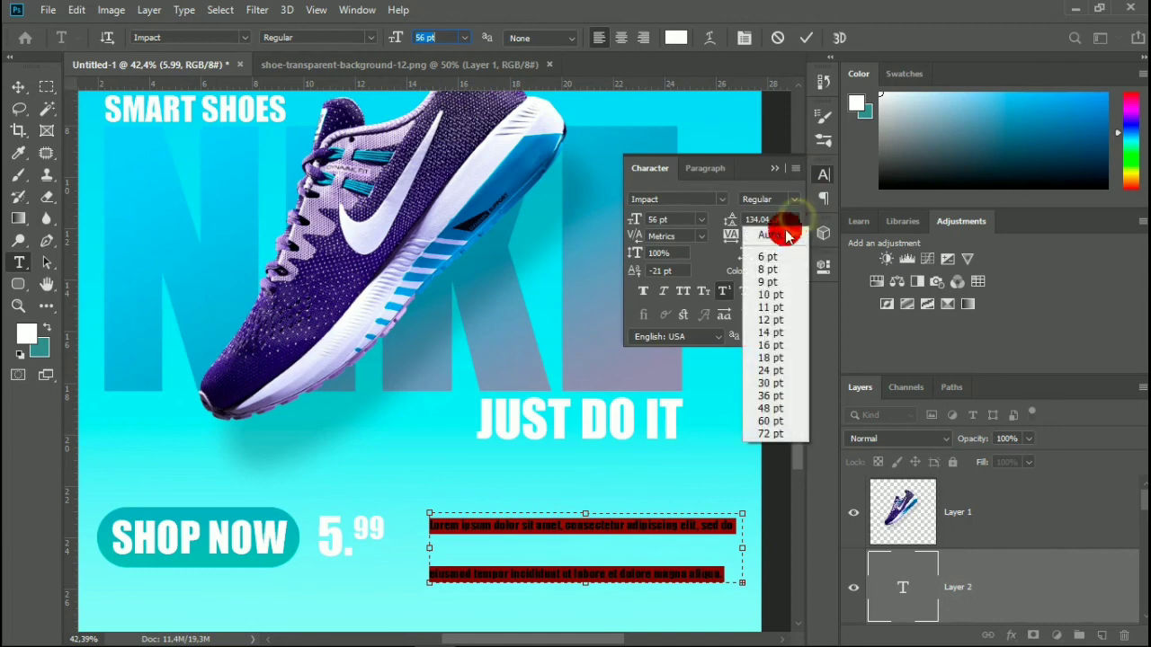
click(774, 237)
Set the whole lorem ipsum paragraph to a 42 pt font size with 33 pt leading.
click(685, 550)
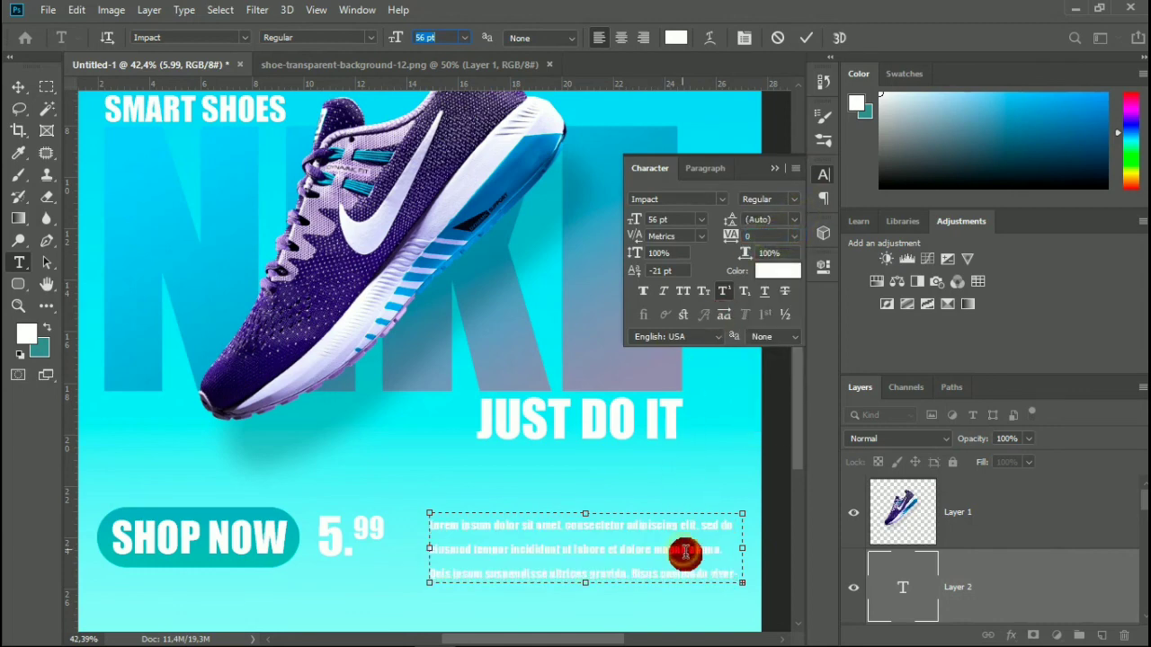
key(ctrl+a)
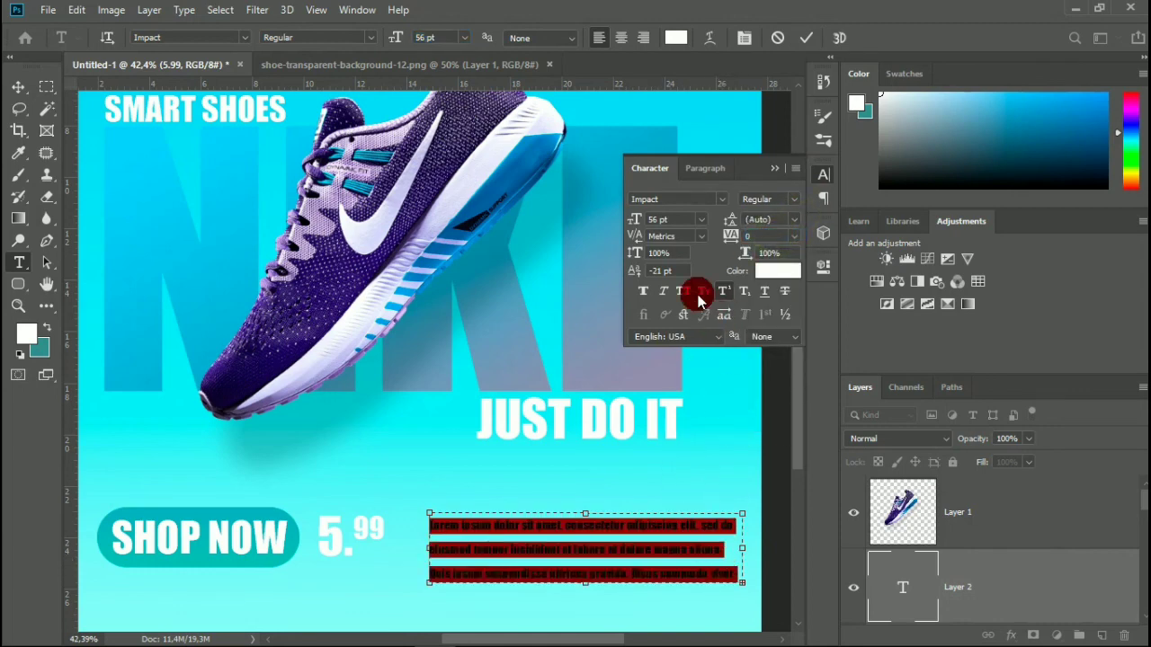
click(681, 220)
scroll(680, 219, down, 18)
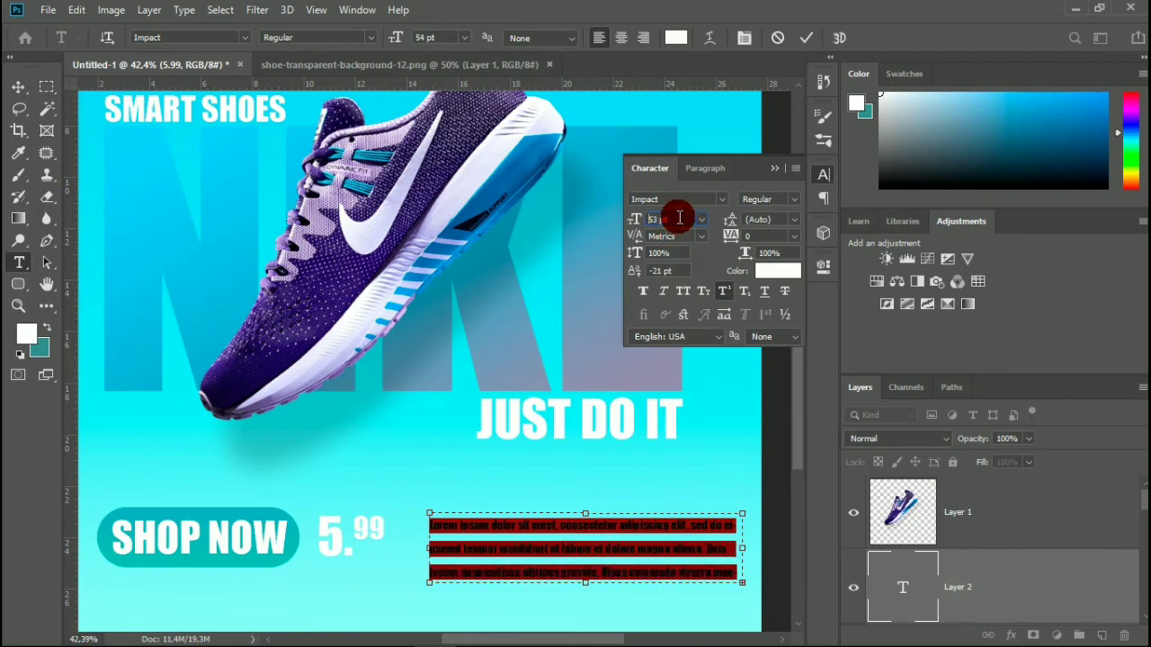
scroll(680, 218, up, 3)
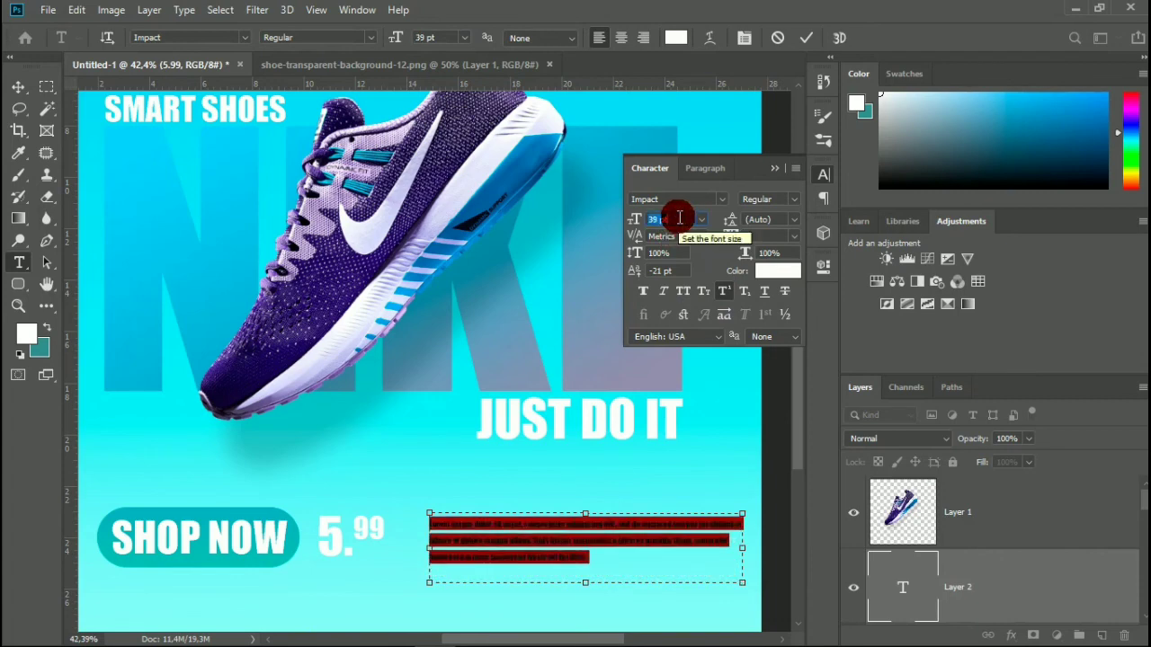
scroll(680, 217, up, 1)
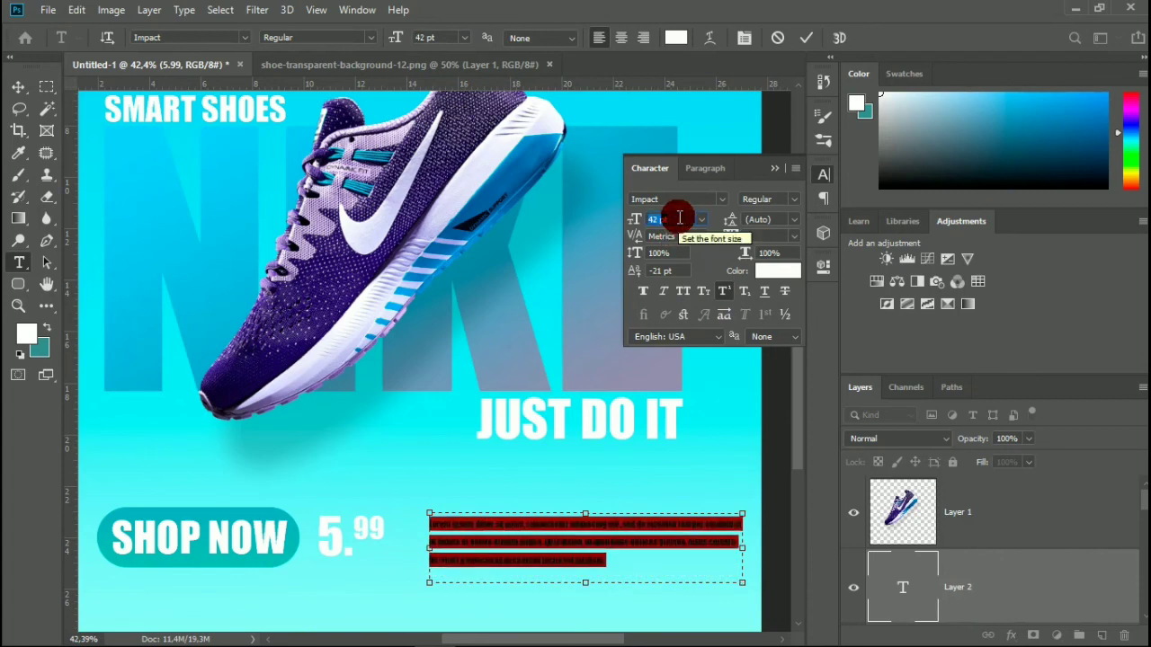
scroll(769, 219, up, 1)
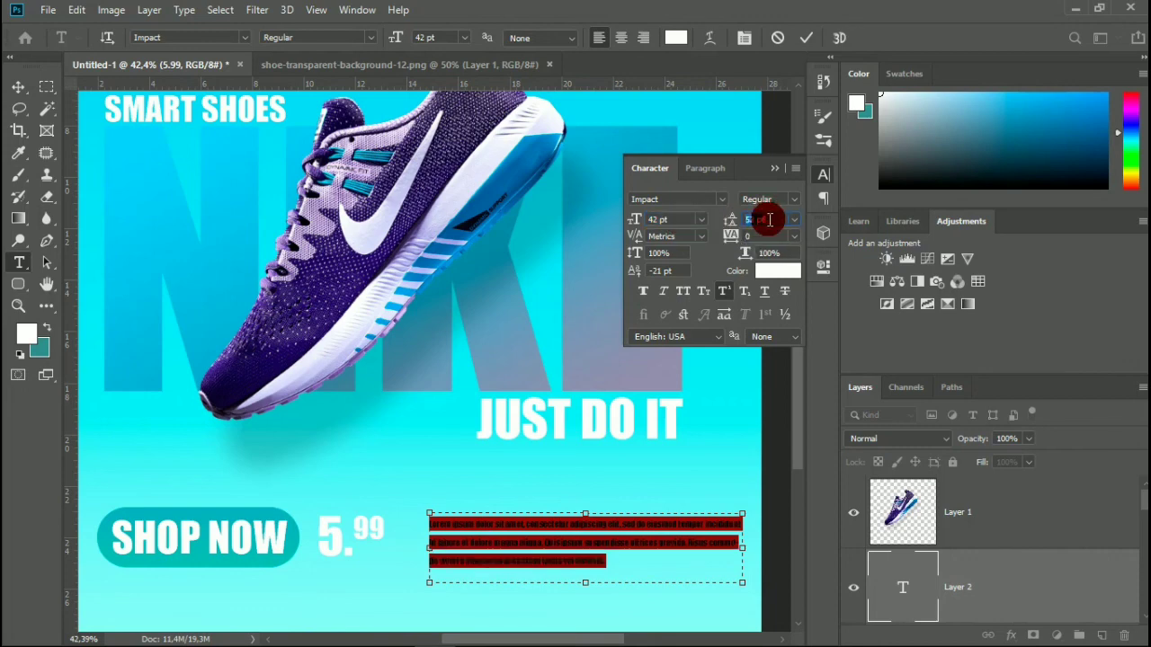
scroll(768, 220, down, 5)
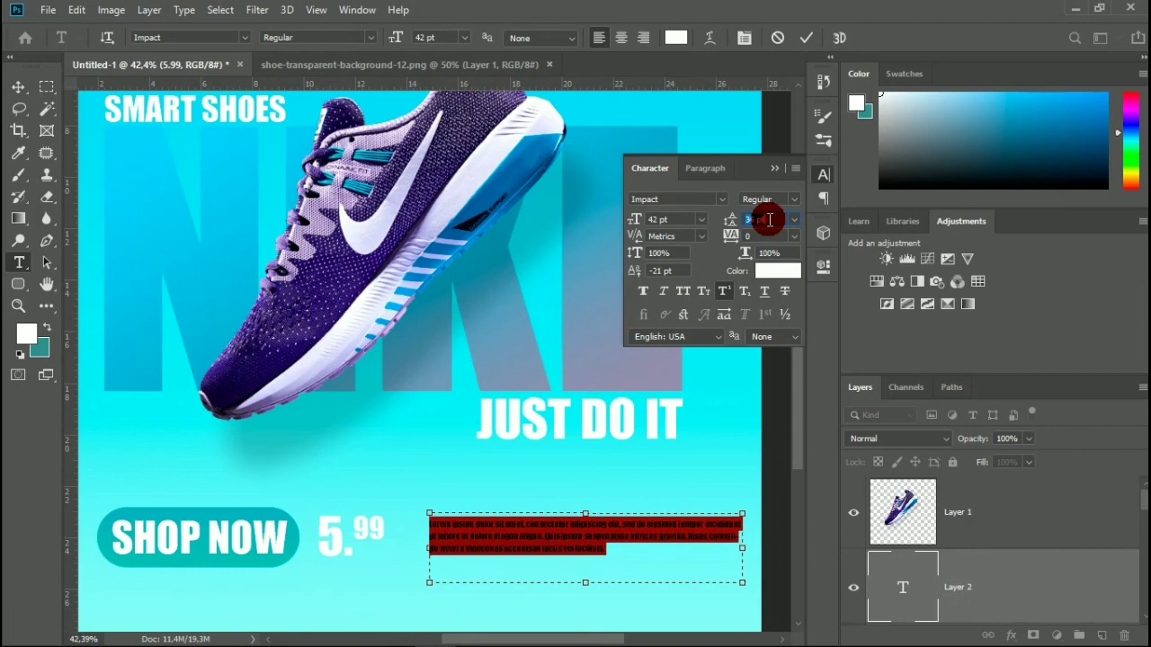
scroll(769, 219, down, 2)
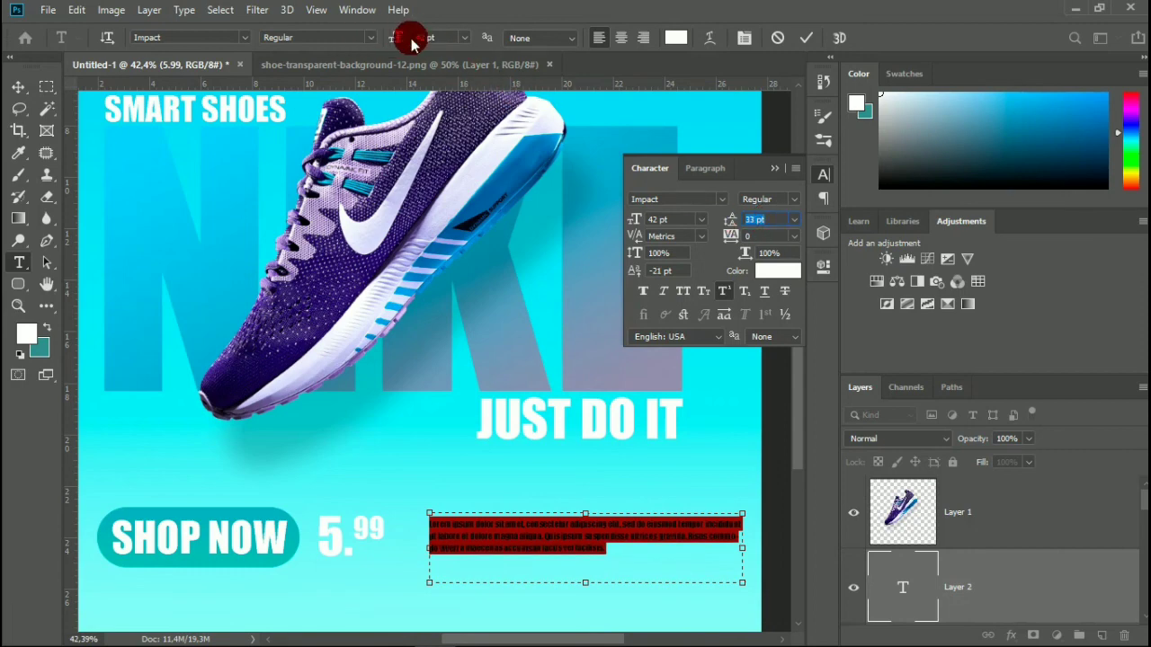
Increase the lorem ipsum paragraph's font size to 60 pt and commit the text.
click(672, 220)
scroll(676, 220, up, 1)
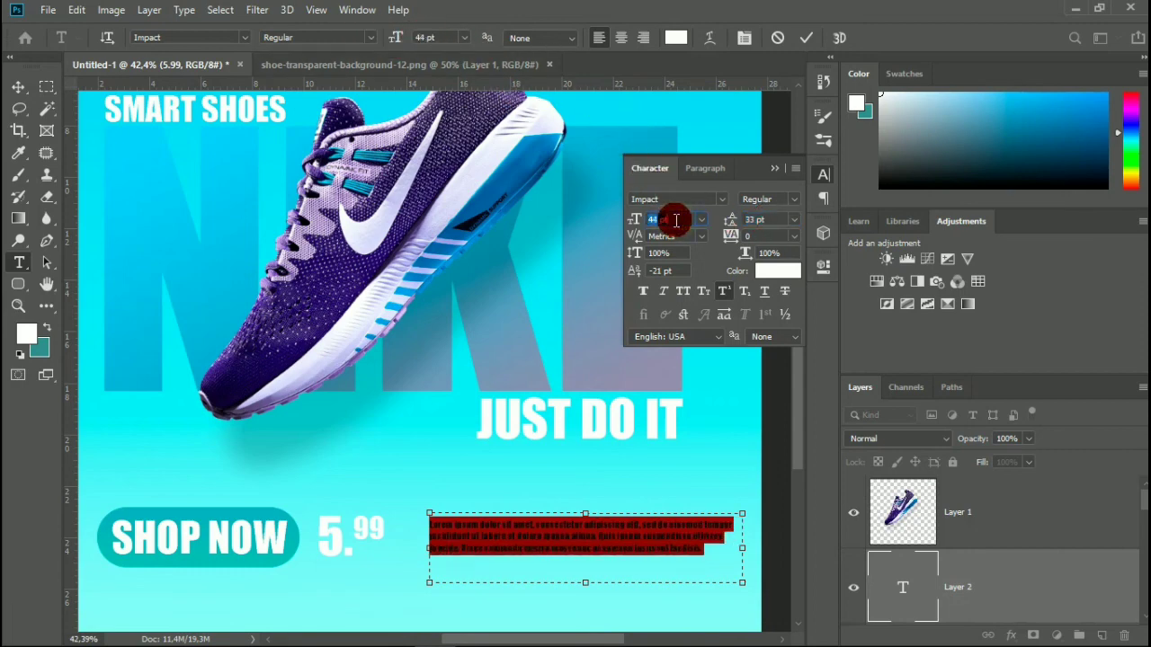
scroll(676, 221, up, 6)
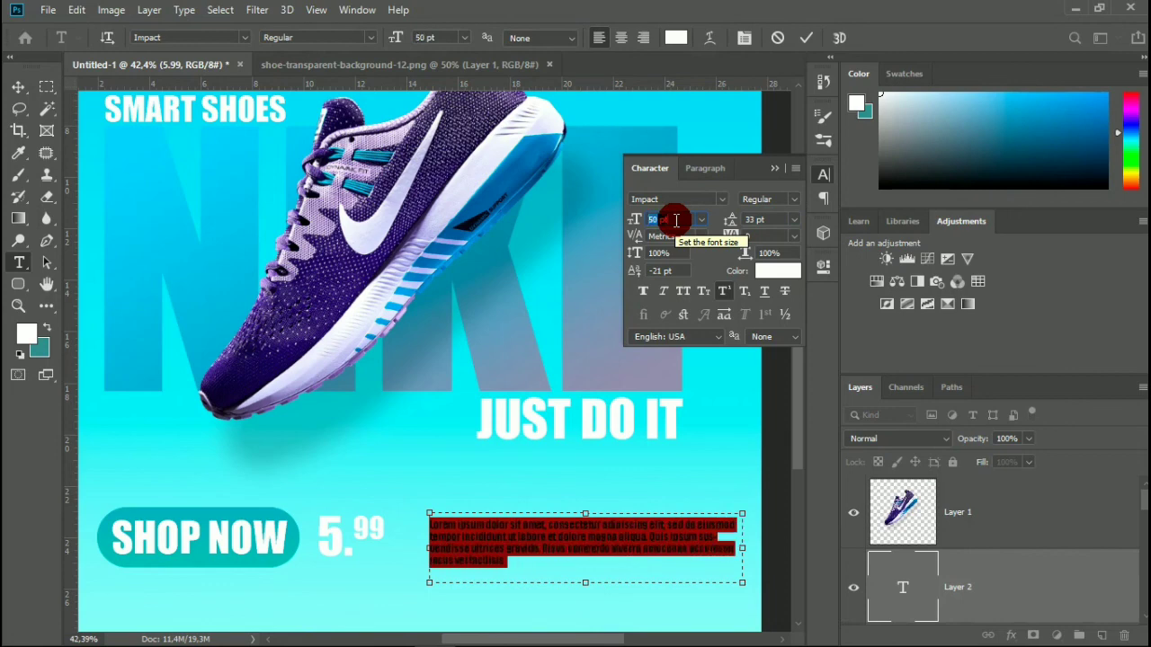
scroll(677, 221, up, 2)
scroll(677, 220, up, 2)
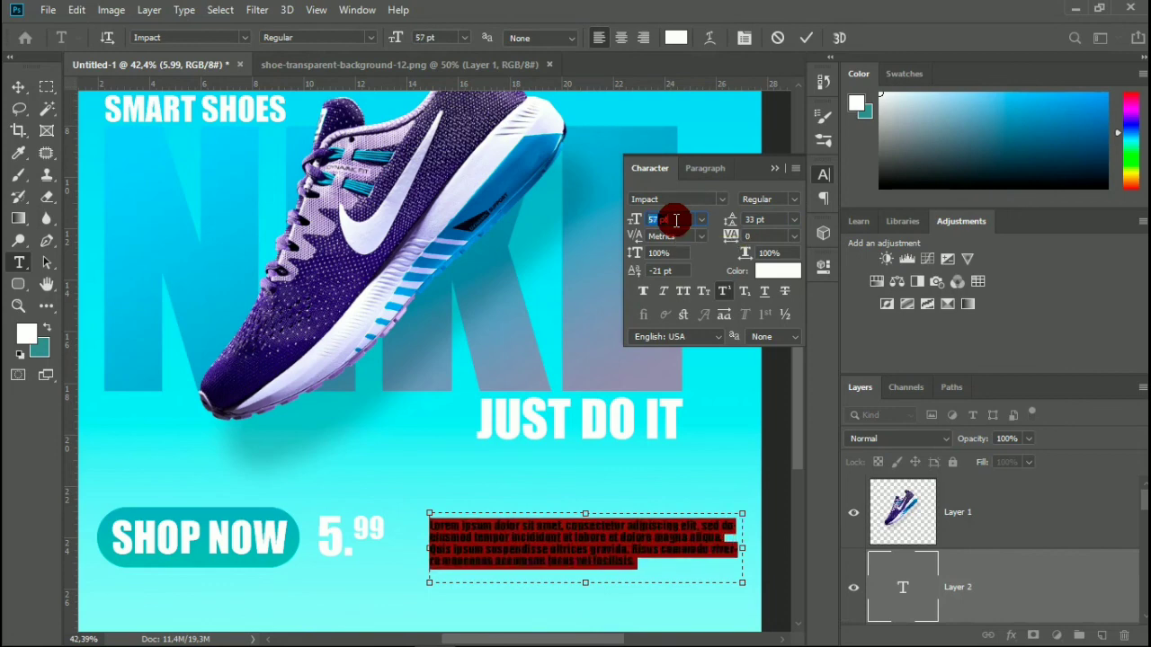
scroll(677, 221, up, 1)
scroll(676, 220, up, 1)
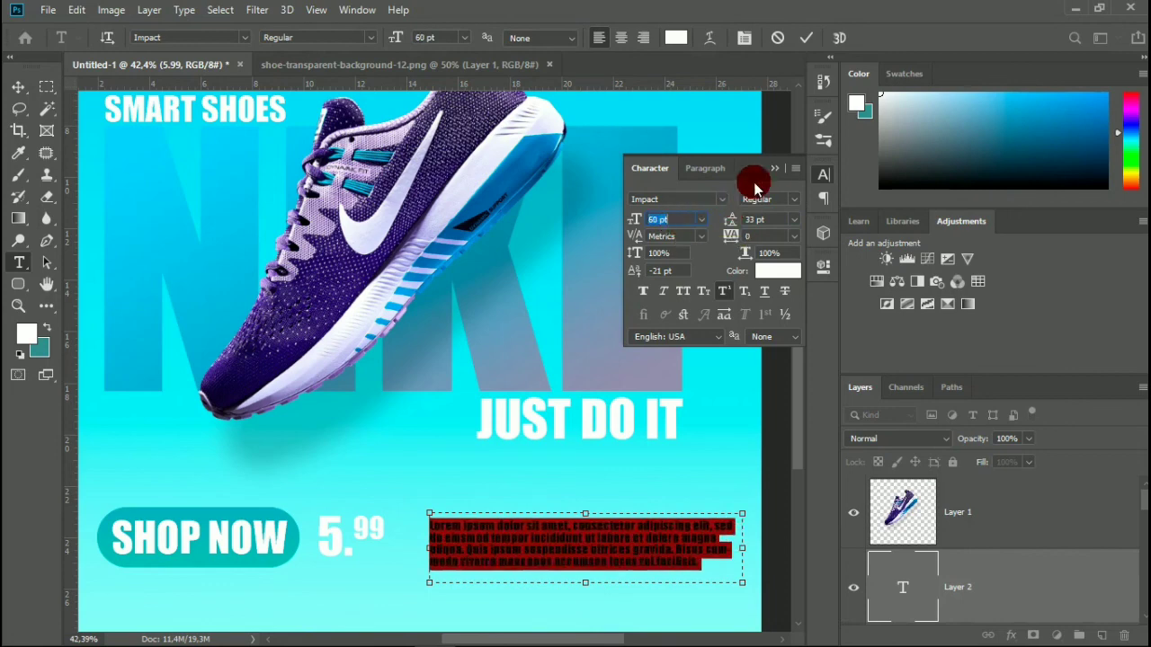
click(772, 169)
click(806, 37)
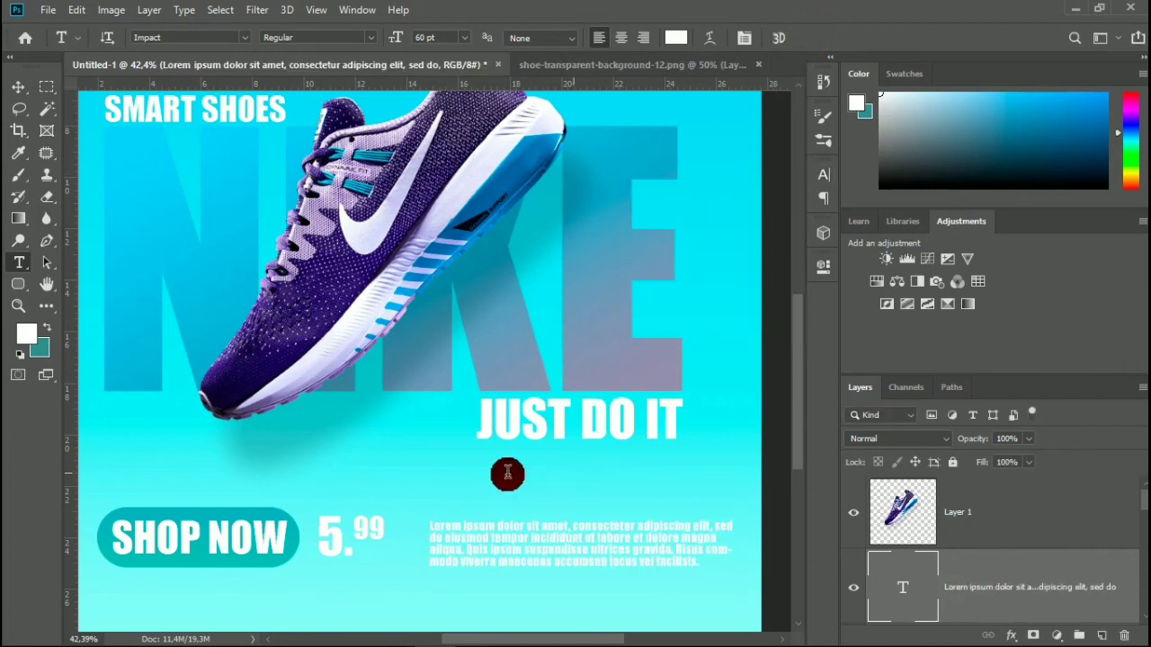
Move the lorem ipsum paragraph slightly closer to the 5.99 price and level it with the SHOP NOW button row.
click(18, 86)
drag(564, 540, 548, 530)
key(ctrl+0)
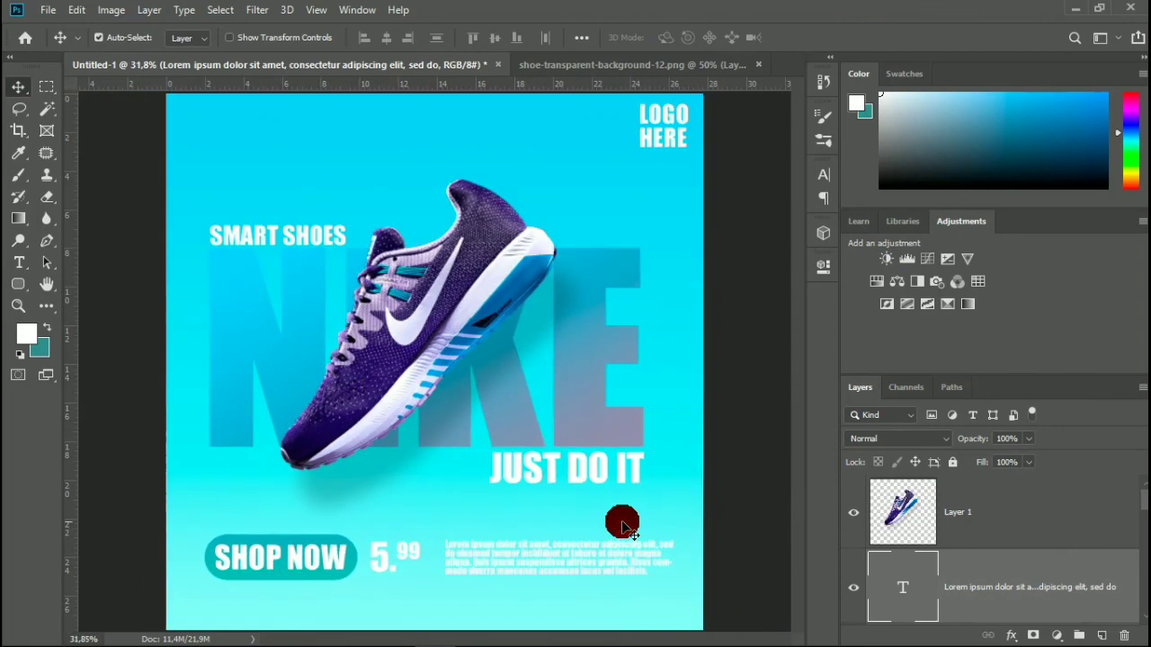
scroll(623, 526, up, 5)
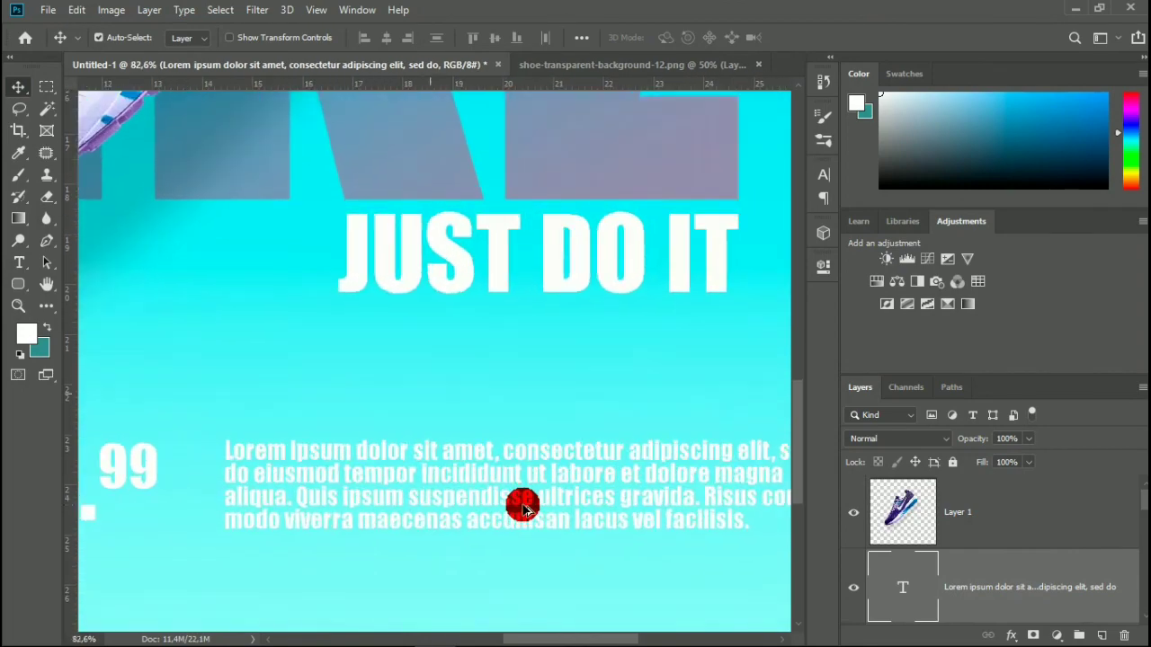
drag(522, 508, 496, 489)
scroll(496, 488, down, 3)
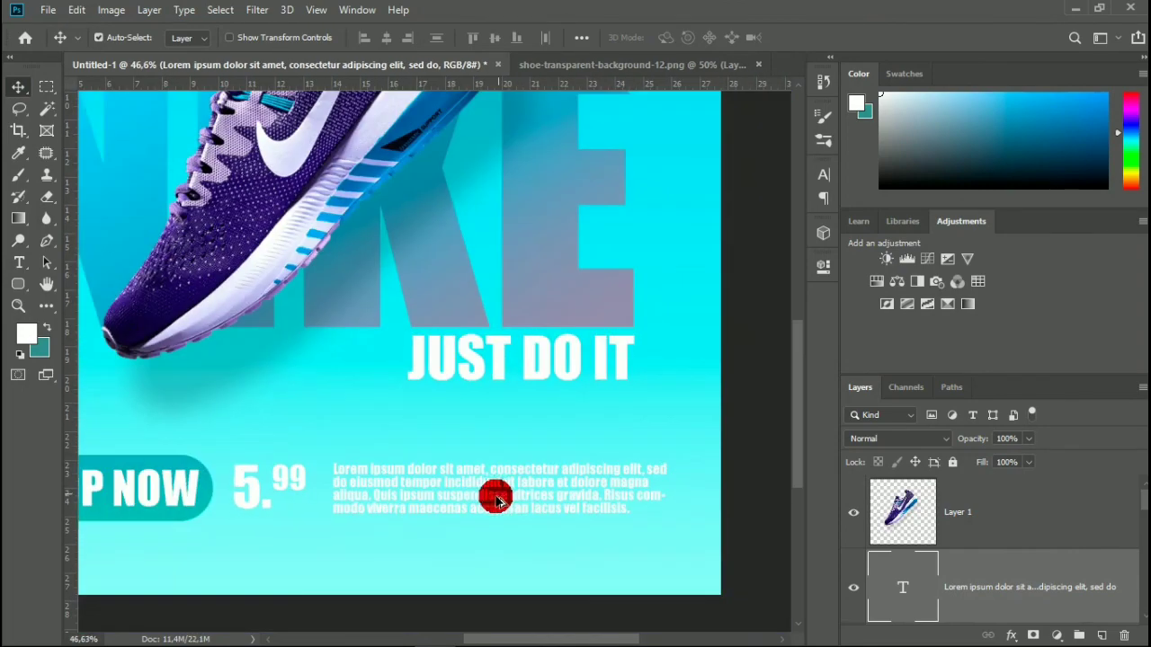
scroll(495, 501, down, 3)
scroll(327, 560, up, 3)
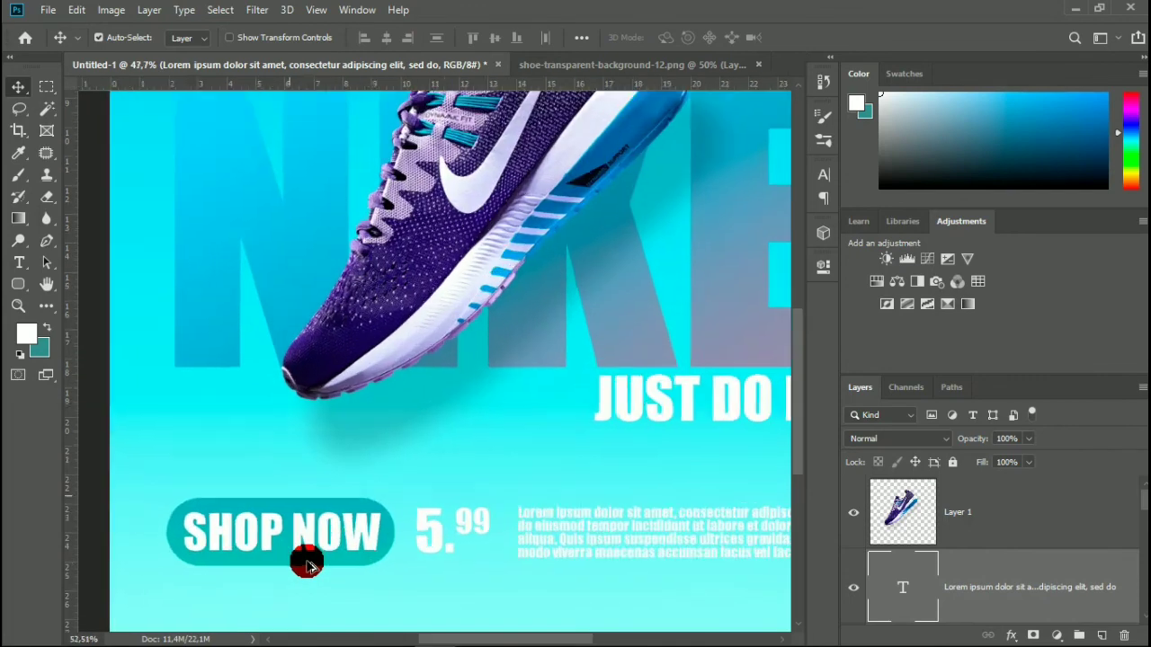
scroll(306, 565, down, 5)
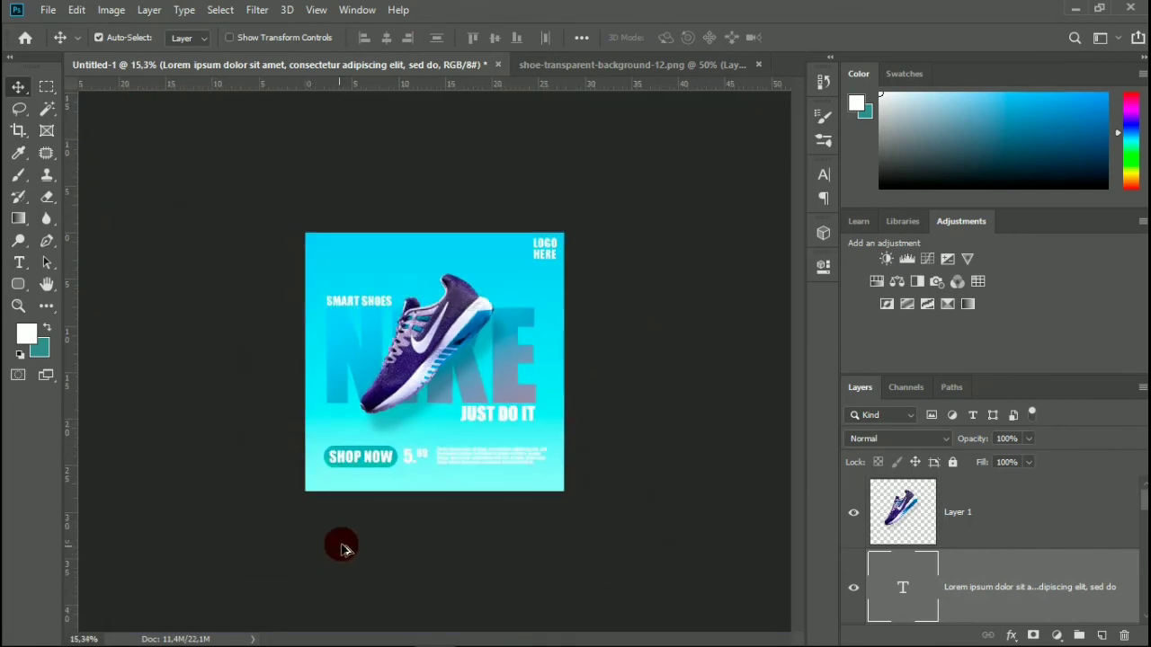
scroll(342, 549, up, 2)
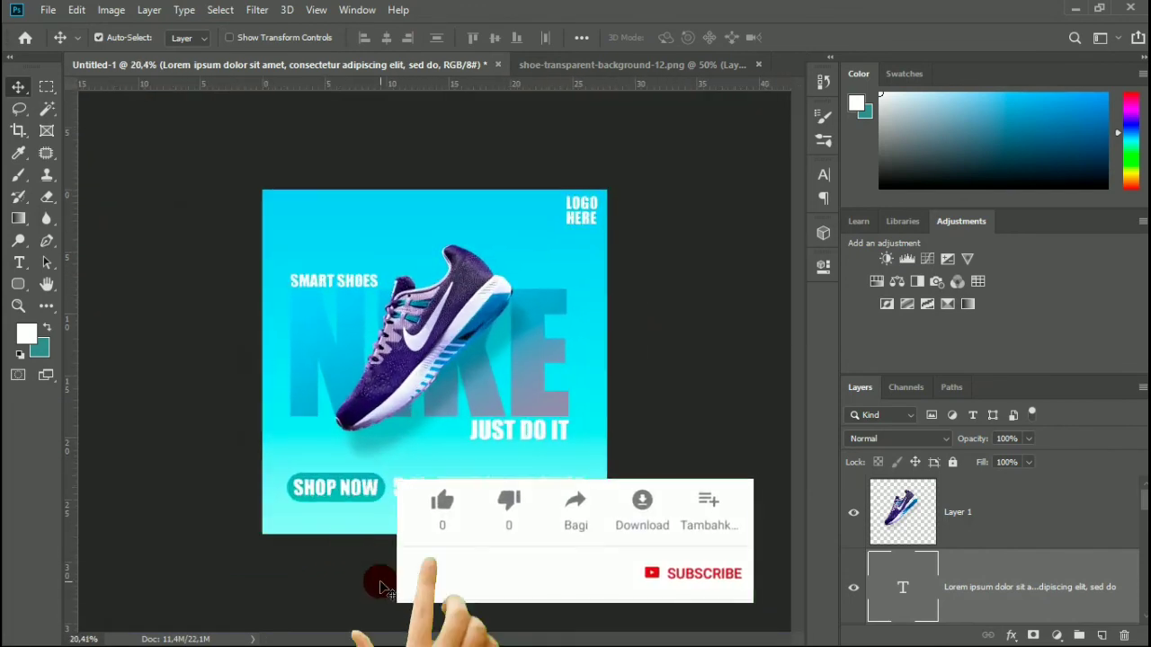
click(382, 589)
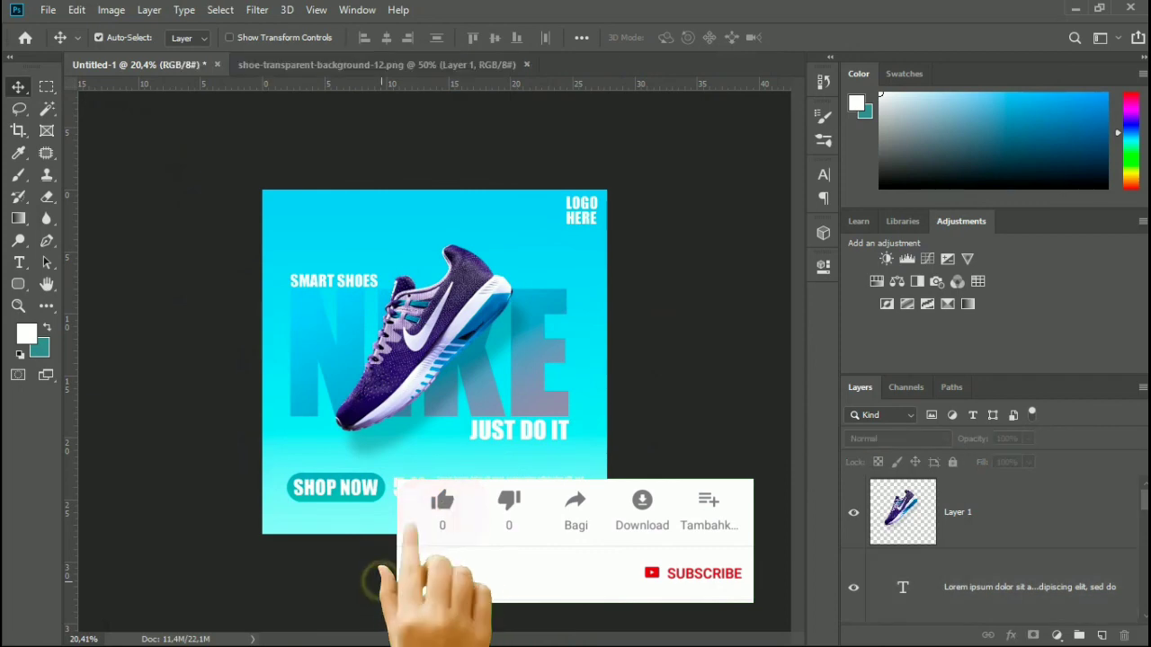
Convert the shoe layer, Layer 1, to a smart object.
double_click(987, 531)
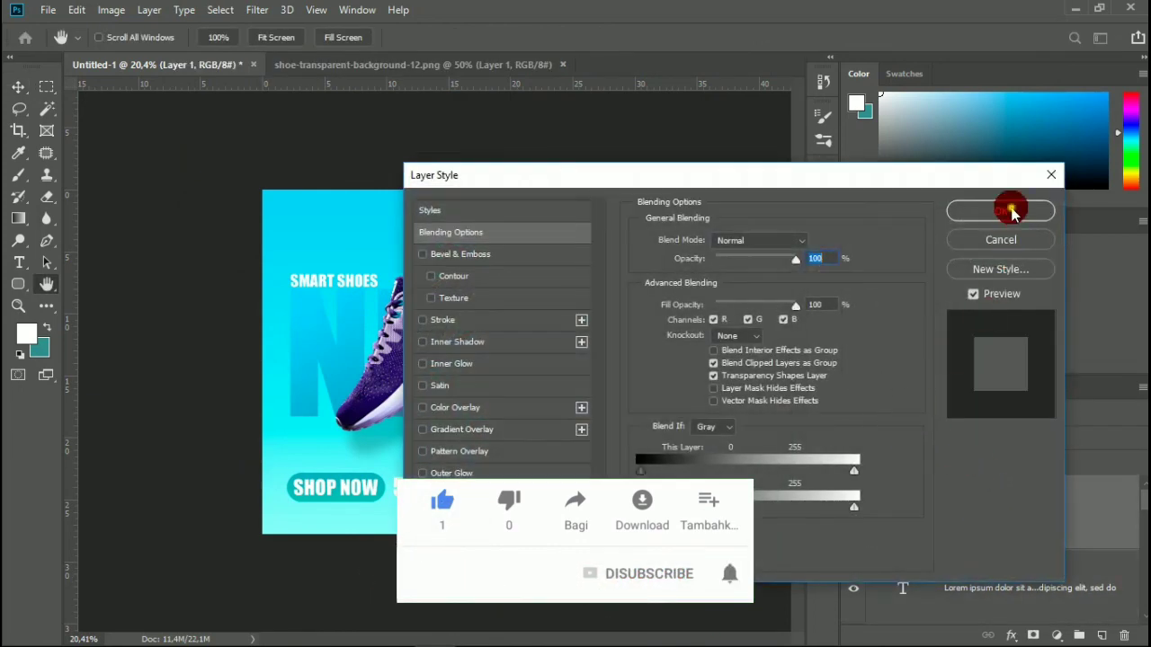
click(1007, 211)
right_click(989, 499)
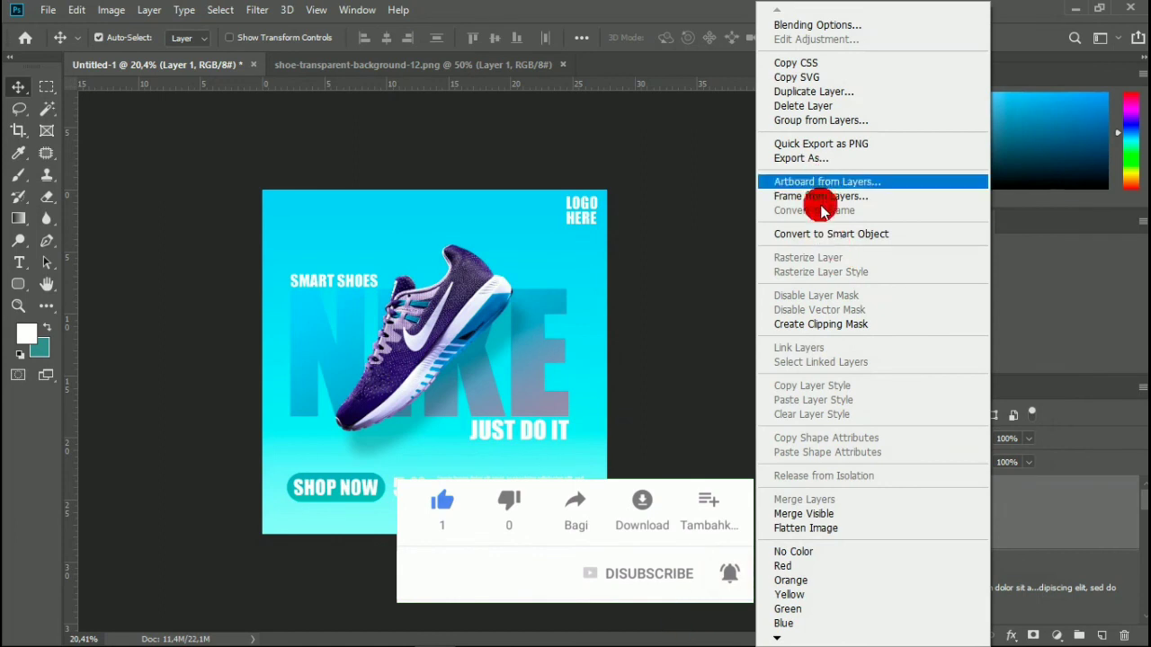
click(819, 234)
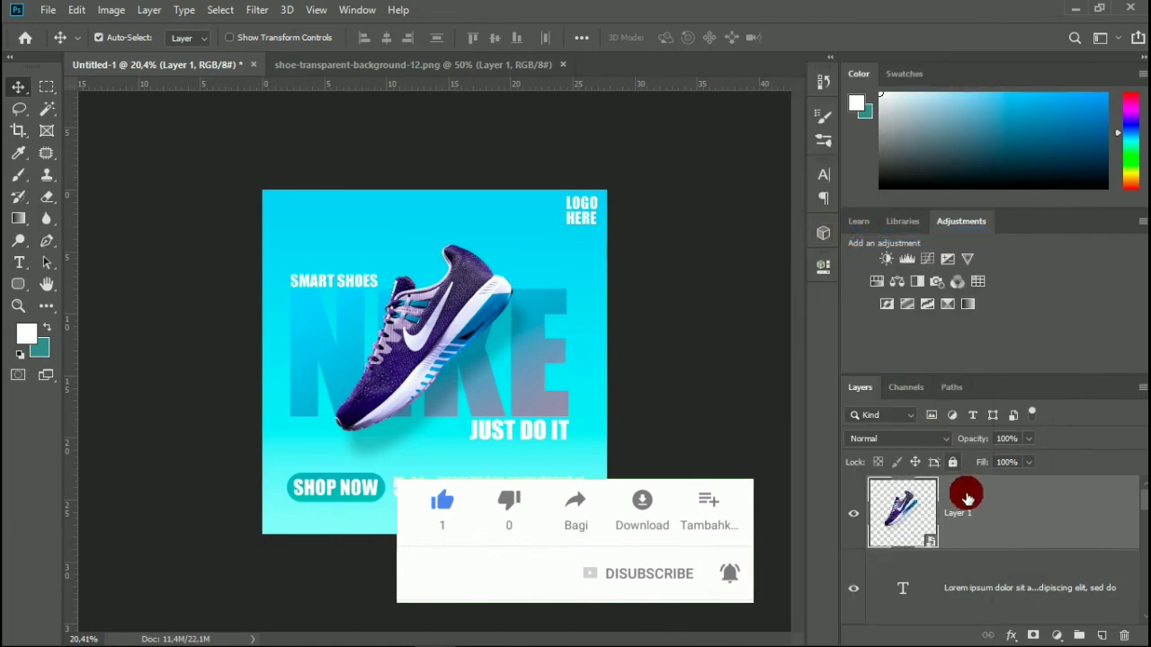
scroll(971, 515, down, 5)
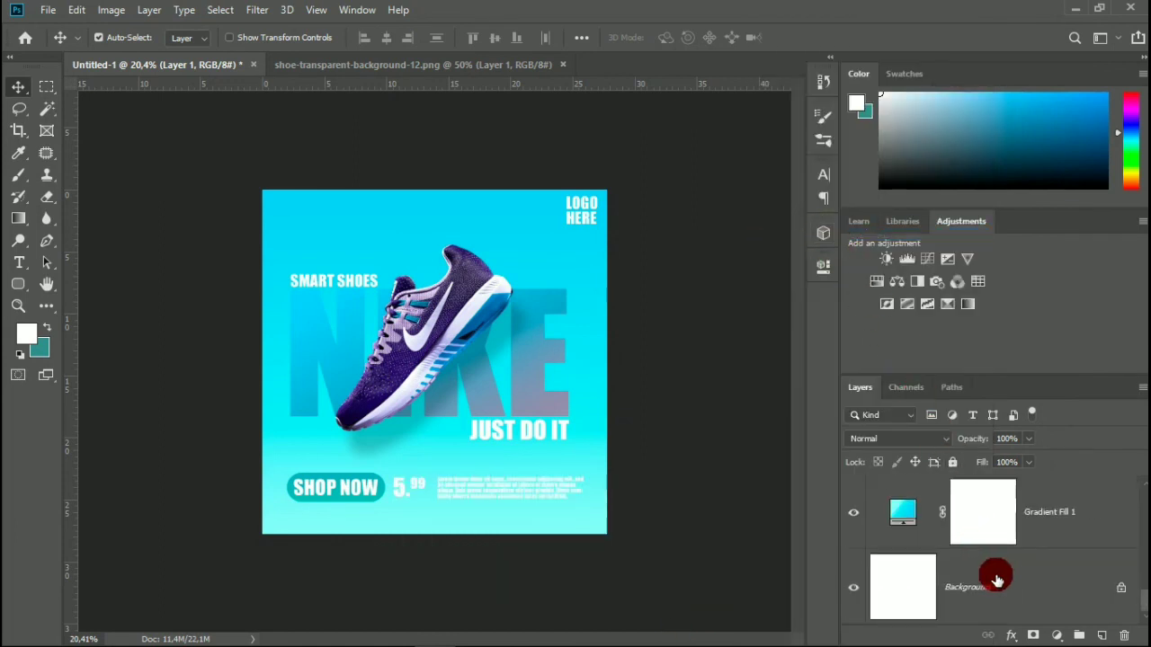
click(1017, 585)
scroll(1015, 580, up, 5)
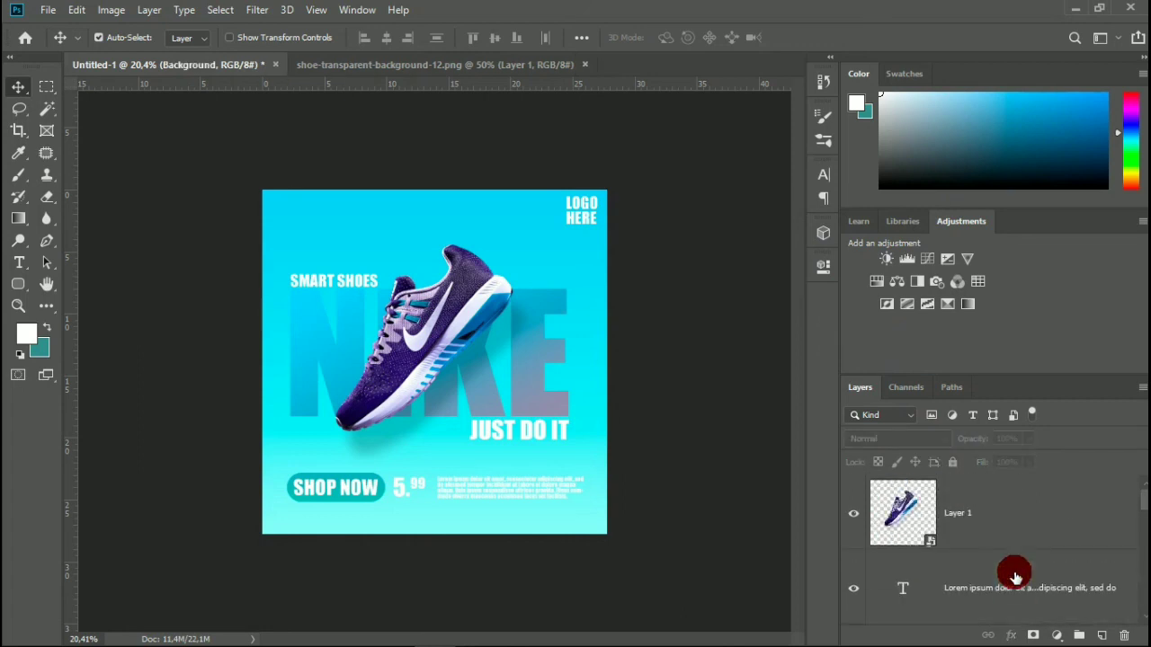
click(1003, 524)
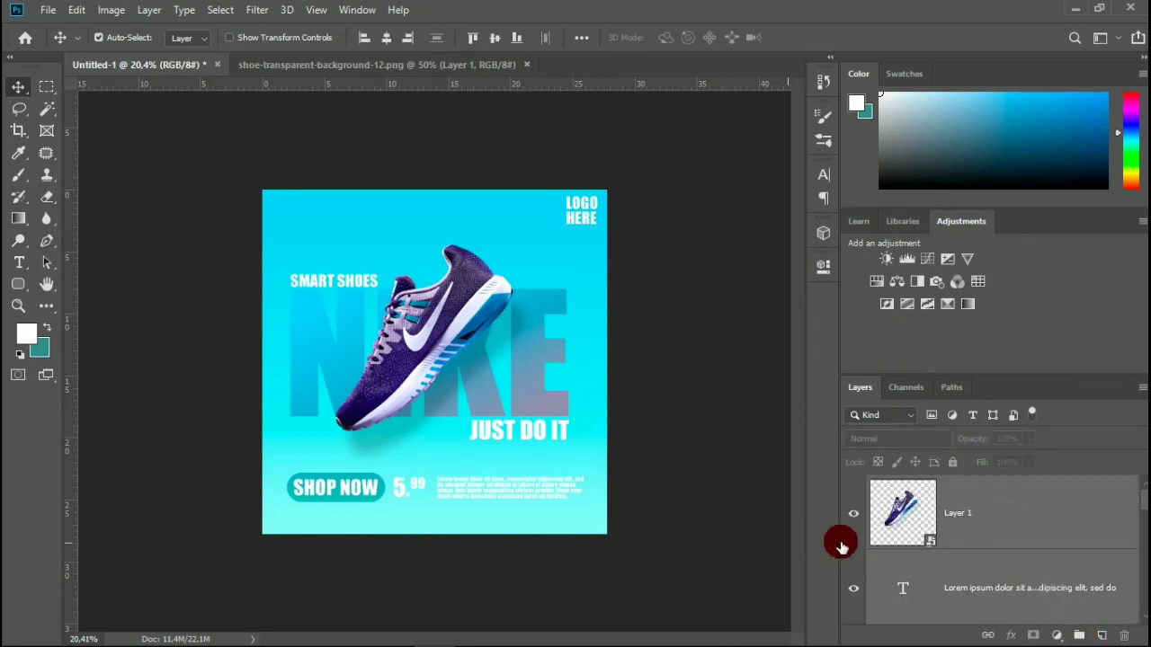
right_click(975, 526)
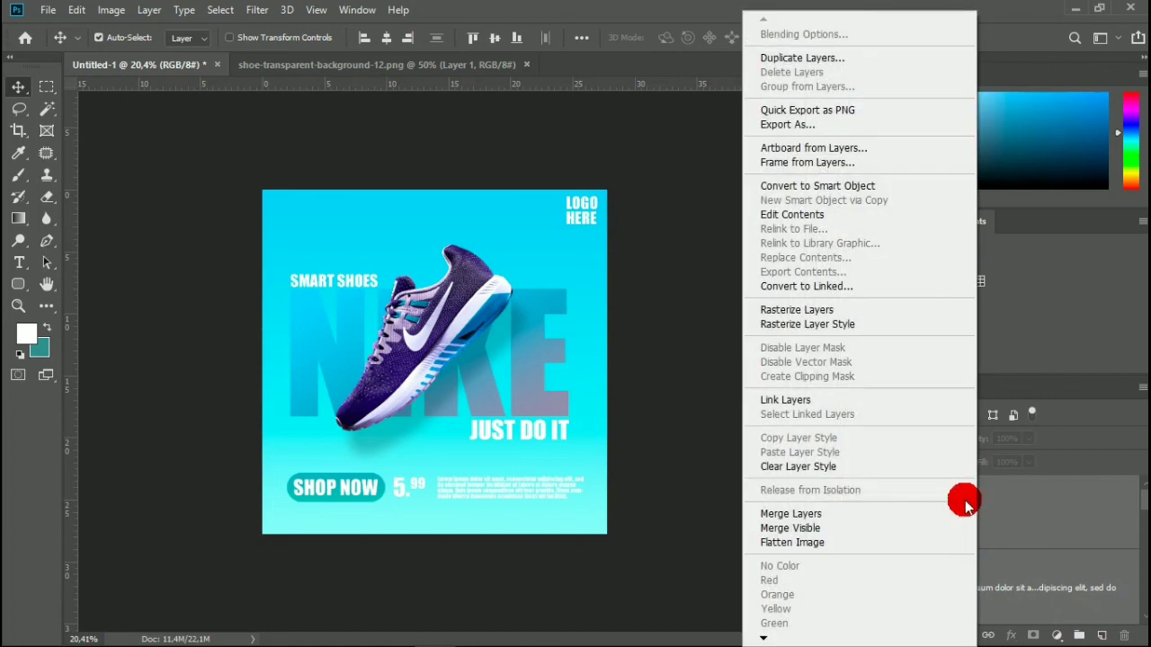
Group all layers from the shoe's Layer 1 down to Gradient Fill 1, leaving out the Background, and deselect the group.
click(1034, 517)
scroll(1035, 517, down, 5)
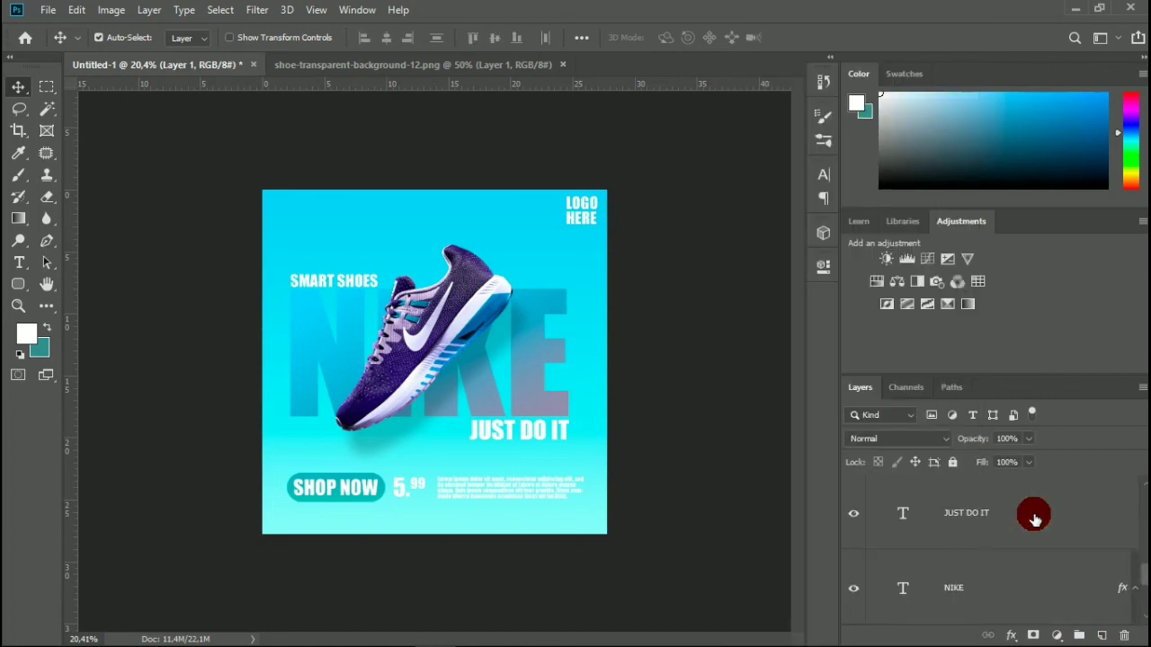
shift+click(1044, 524)
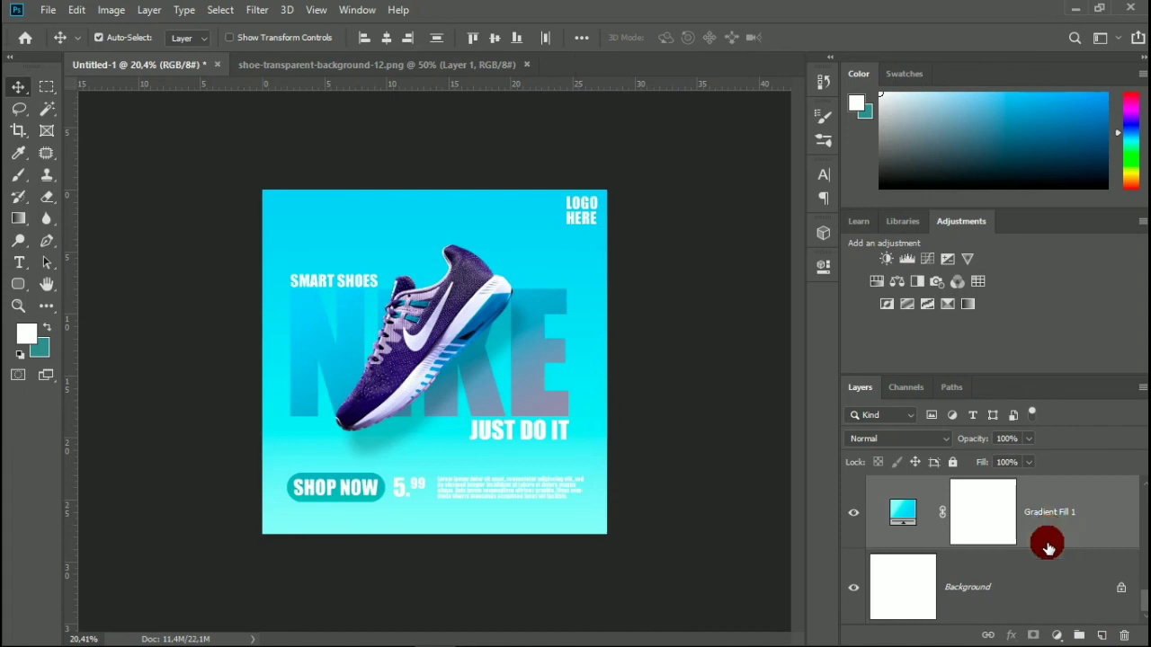
click(1077, 636)
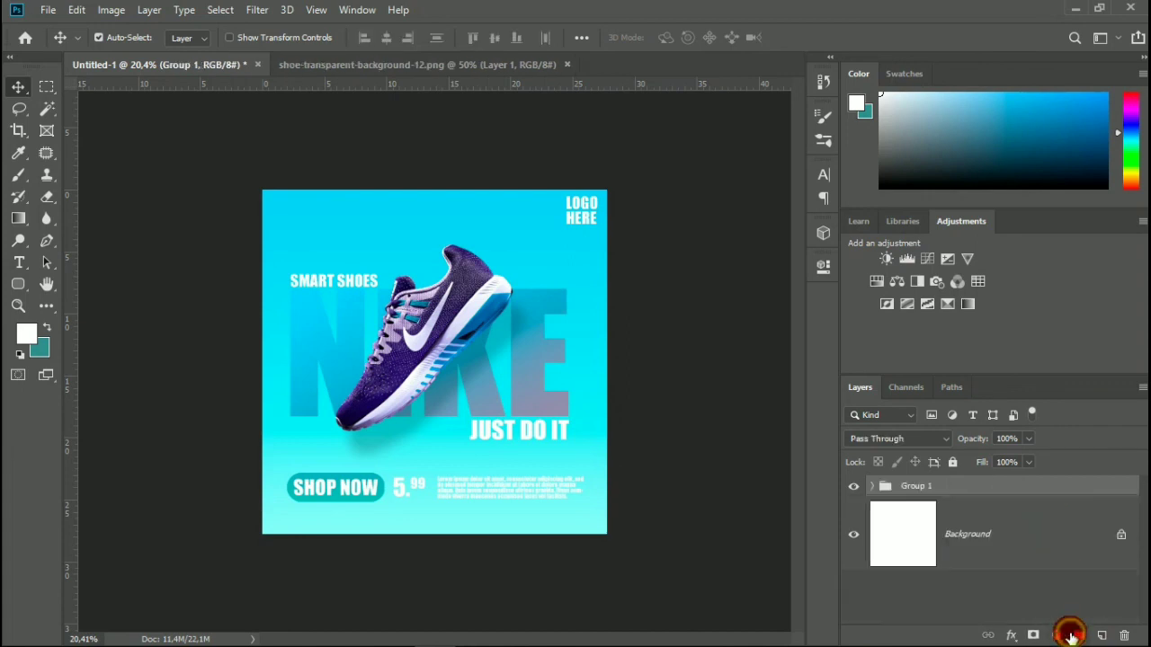
click(689, 470)
scroll(694, 475, down, 2)
scroll(697, 479, up, 1)
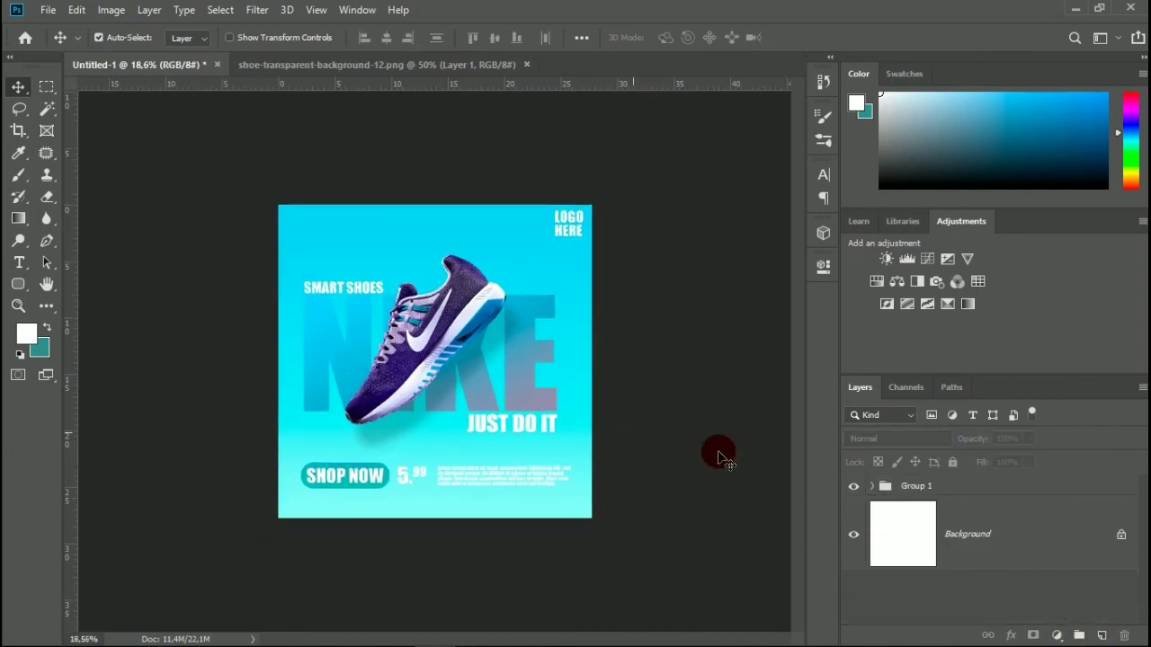